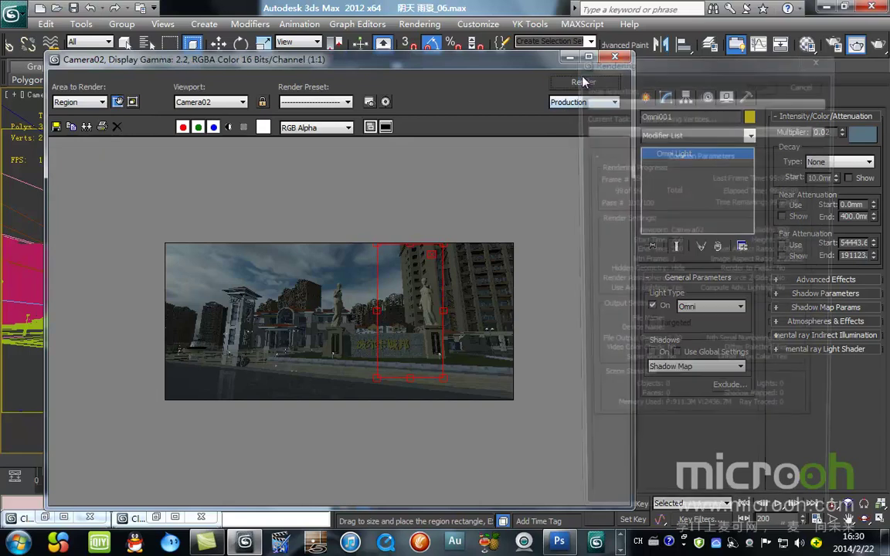
pyautogui.moveTo(729, 234); pyautogui.dragTo(700, 178)
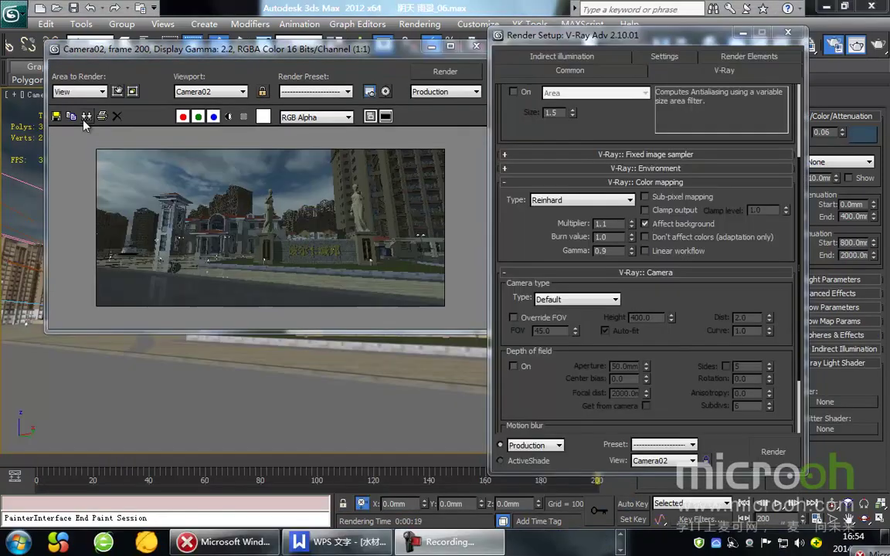
# Clone the rendered Camera02 frame as a reference kept out of the way, and set the timeline to frame 0.
pyautogui.click(71, 116)
pyautogui.moveTo(433, 173)
pyautogui.mouseDown()
pyautogui.moveTo(116, 440)
pyautogui.moveTo(123, 440)
pyautogui.mouseUp()
pyautogui.click(476, 45)
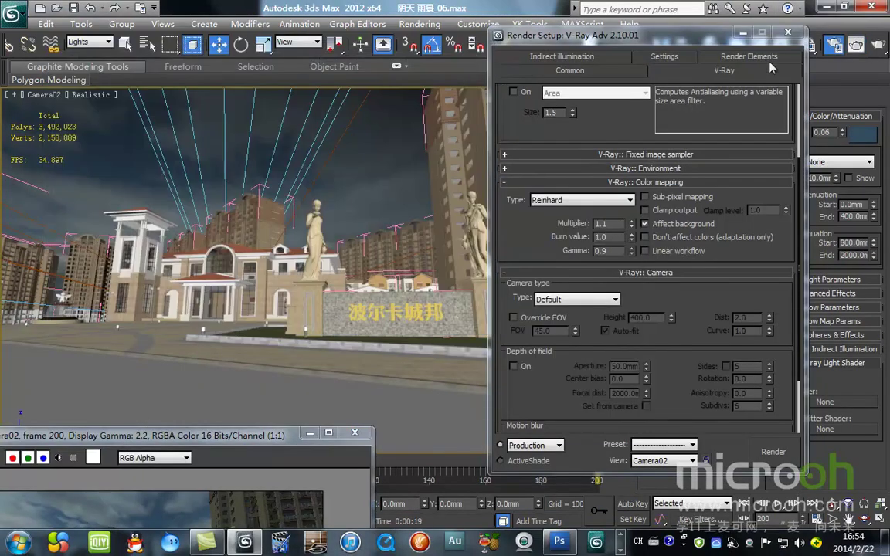
pyautogui.click(788, 34)
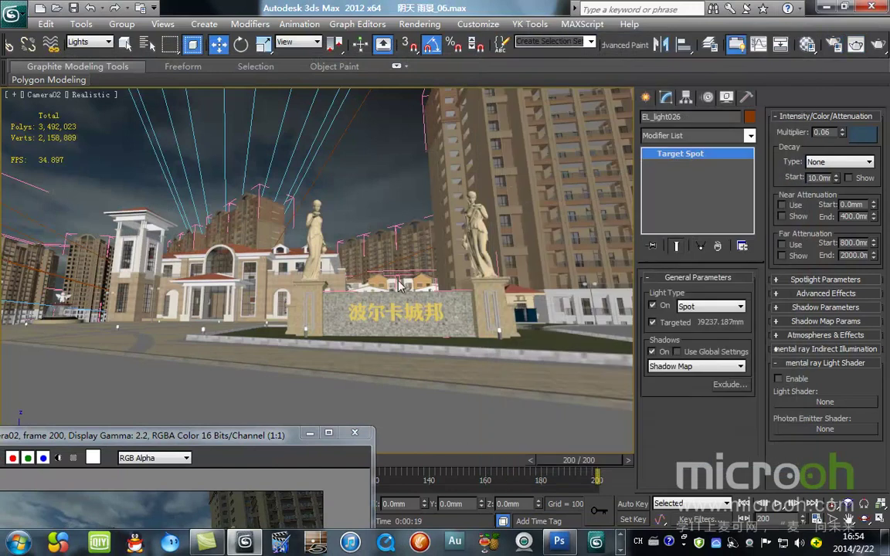
pyautogui.moveTo(160, 433); pyautogui.dragTo(207, 496)
pyautogui.moveTo(591, 479); pyautogui.dragTo(36, 480)
# Reset the Material Editor slots to default materials.
pyautogui.press('m')
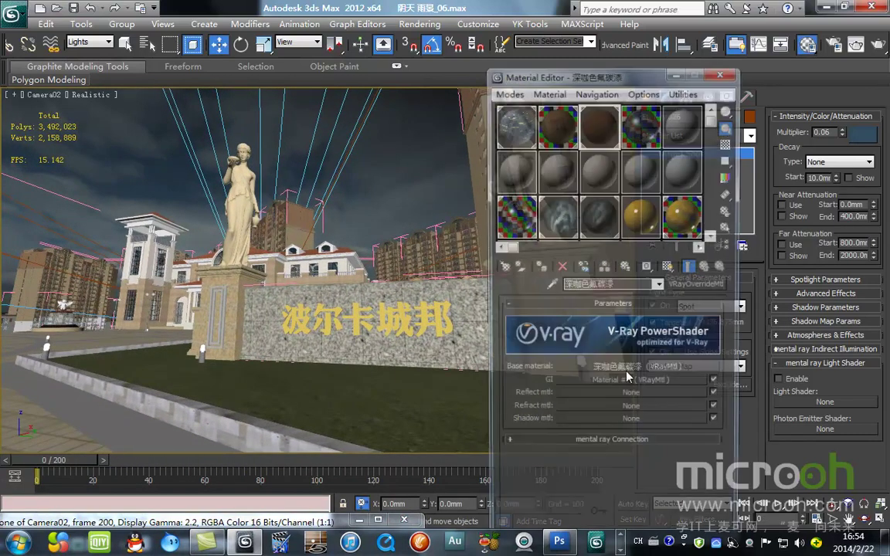
pyautogui.moveTo(594, 78); pyautogui.dragTo(546, 67)
pyautogui.click(635, 81)
pyautogui.click(691, 164)
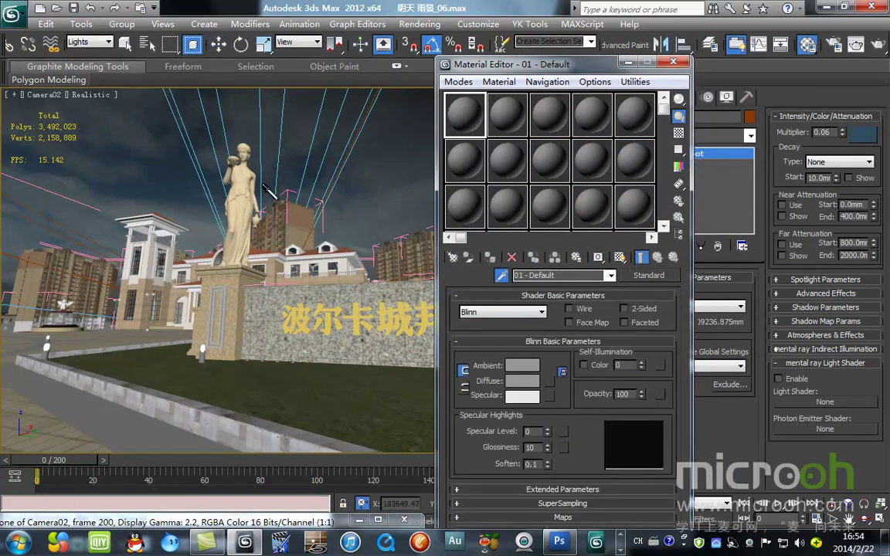
# With the selection filter set to All, sample the statue's 雕塑石材 material and isolate the objects that use it.
pyautogui.click(77, 43)
pyautogui.click(77, 50)
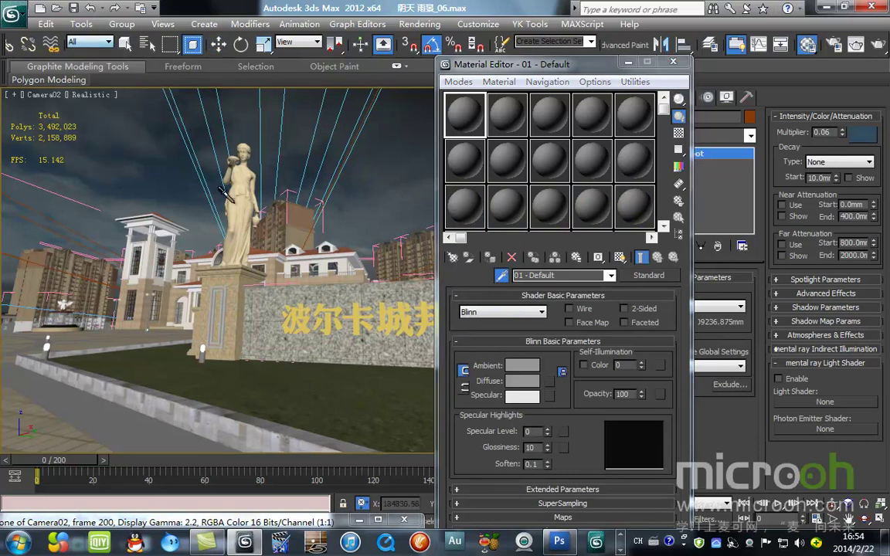
pyautogui.click(410, 200)
pyautogui.click(678, 217)
pyautogui.click(296, 459)
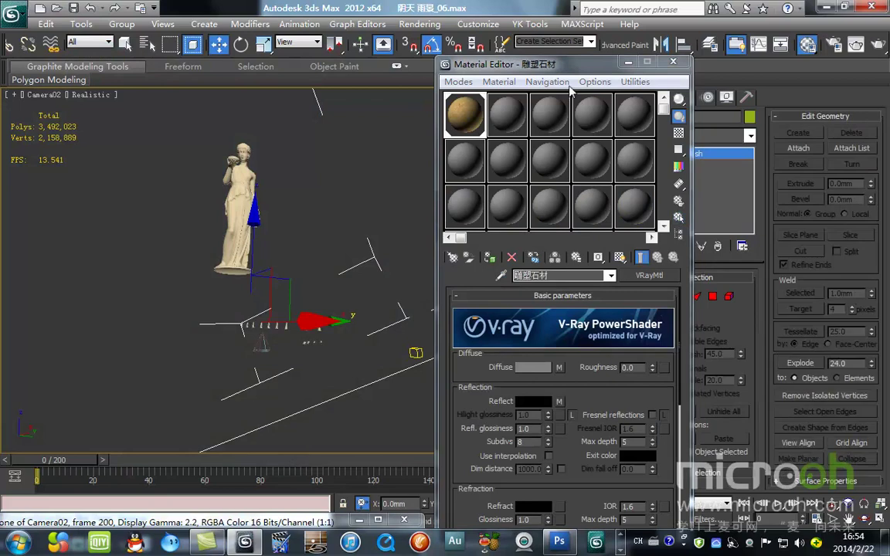
# Test-render the isolated statues through Camera02 at frame 0, allowing the 360 antivirus updater through the Windows firewall.
pyautogui.moveTo(689, 66); pyautogui.dragTo(752, 68)
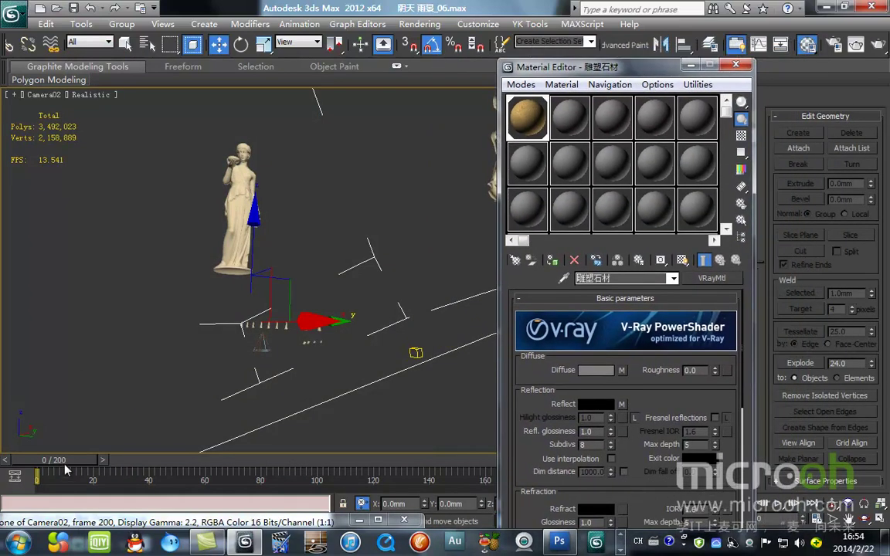
pyautogui.click(881, 45)
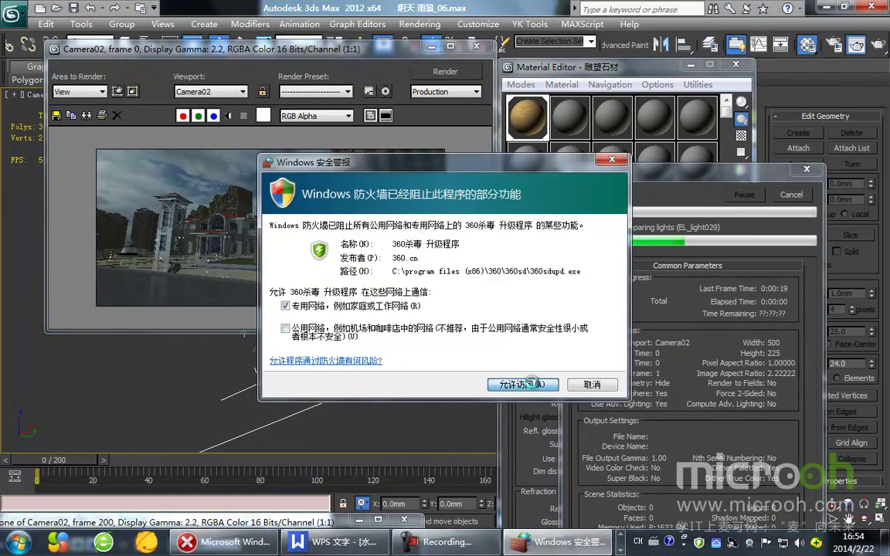
pyautogui.click(527, 385)
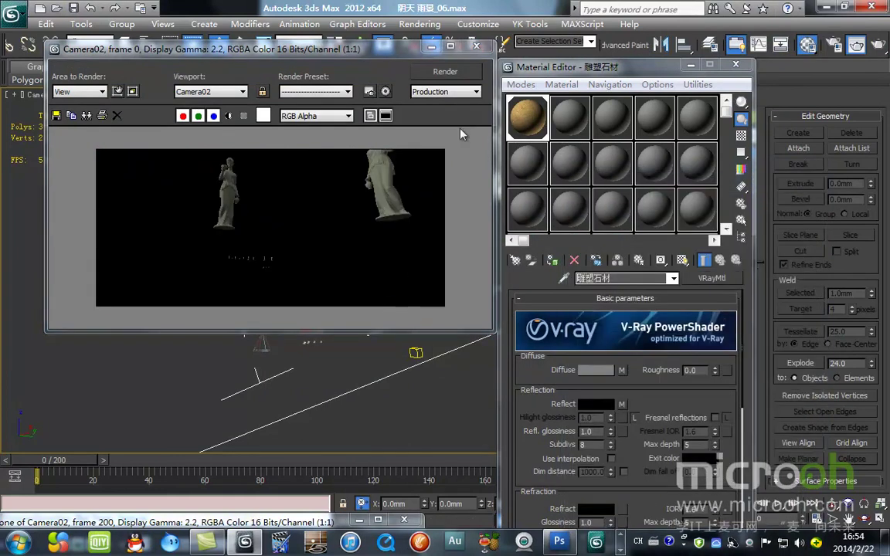
pyautogui.moveTo(565, 68); pyautogui.dragTo(575, 27)
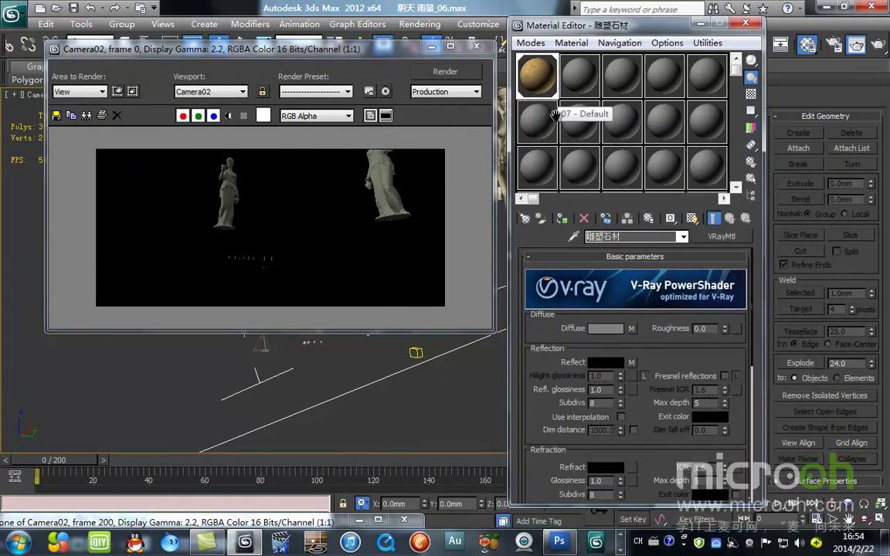
pyautogui.moveTo(355, 48); pyautogui.dragTo(209, 340)
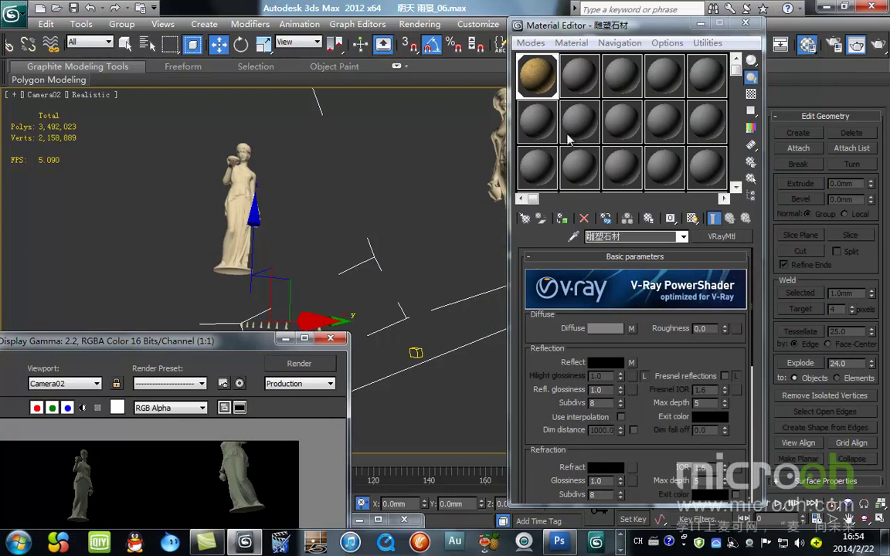
# Turn on viewport display of the 雕塑石材 material at its top level for the statues.
pyautogui.click(692, 220)
pyautogui.moveTo(618, 25); pyautogui.dragTo(489, 428)
pyautogui.click(540, 214)
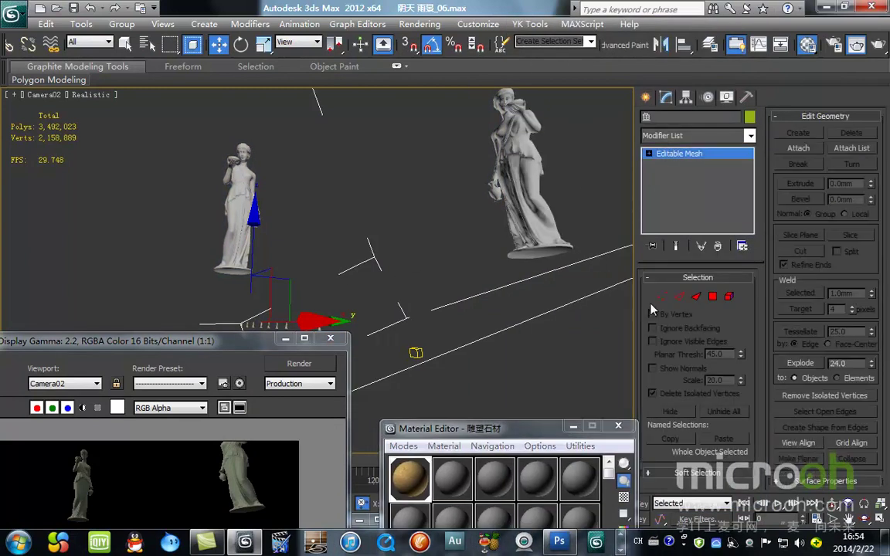
# Add a UVW Map modifier to the statue mesh.
pyautogui.moveTo(478, 435); pyautogui.dragTo(458, 227)
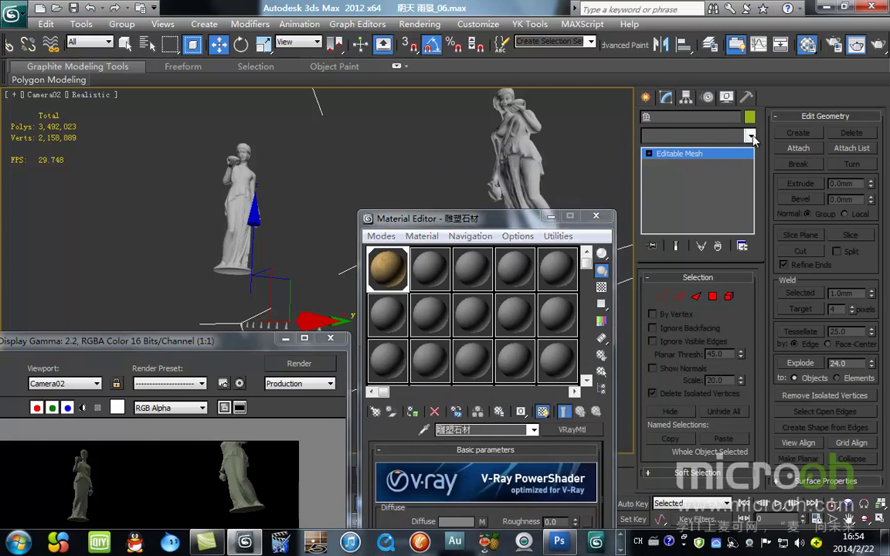
pyautogui.click(680, 134)
pyautogui.scroll(-15, 683, 347)
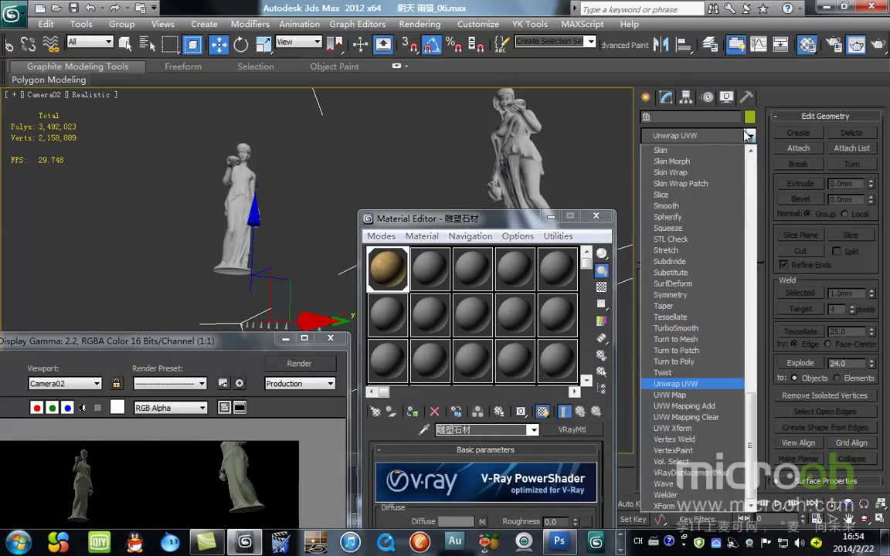
pyautogui.click(679, 394)
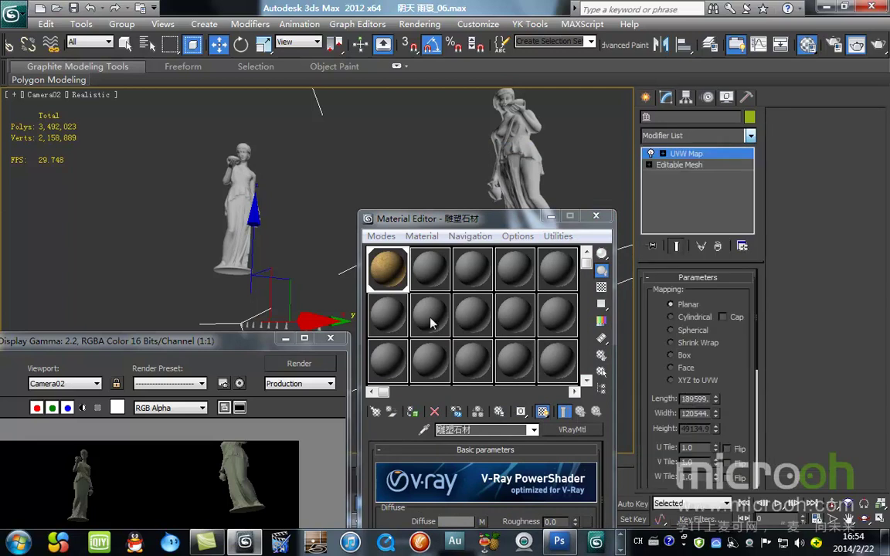
pyautogui.moveTo(517, 222); pyautogui.dragTo(590, 85)
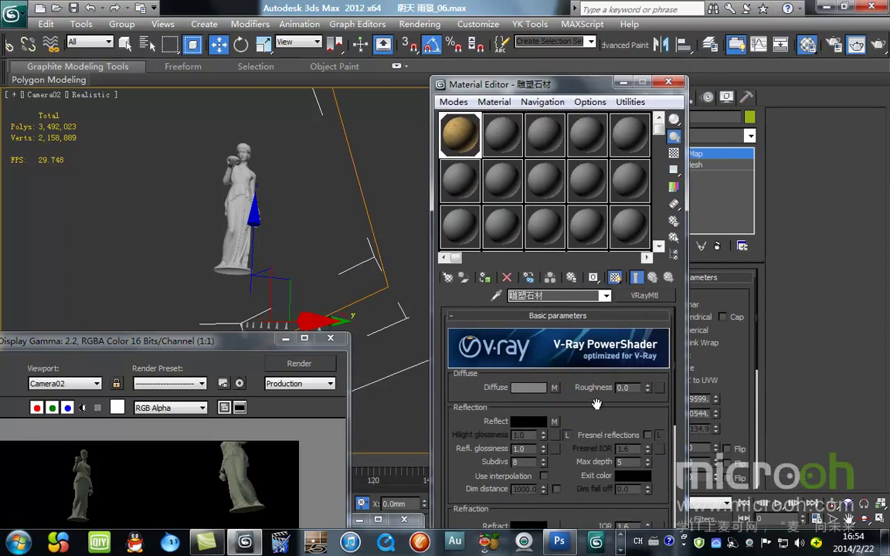
# Open the diffuse bitmap of the 雕塑石材 material and show that map in the viewport.
pyautogui.click(554, 387)
pyautogui.click(616, 278)
pyautogui.moveTo(486, 85); pyautogui.dragTo(295, 99)
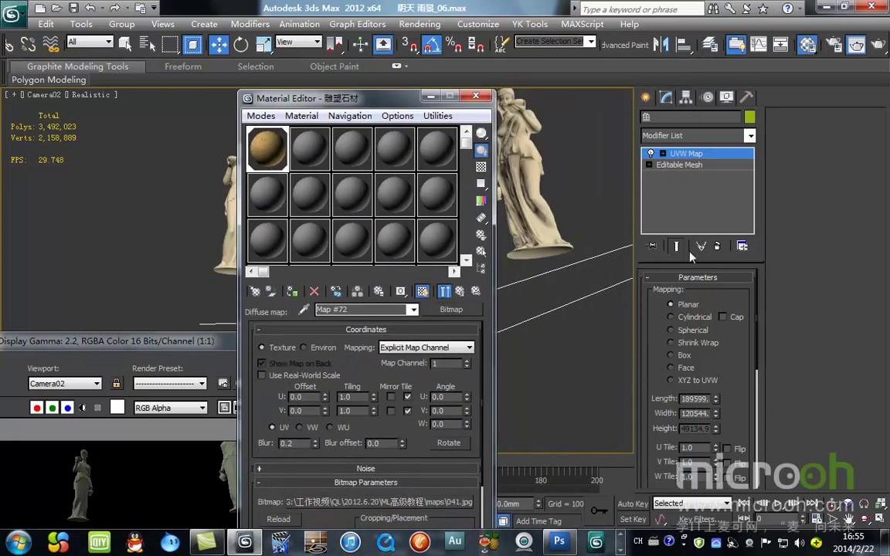
# Switch the statue mesh's UVW Map to Box mapping, and clear the Material Editor and render window away.
pyautogui.click(679, 356)
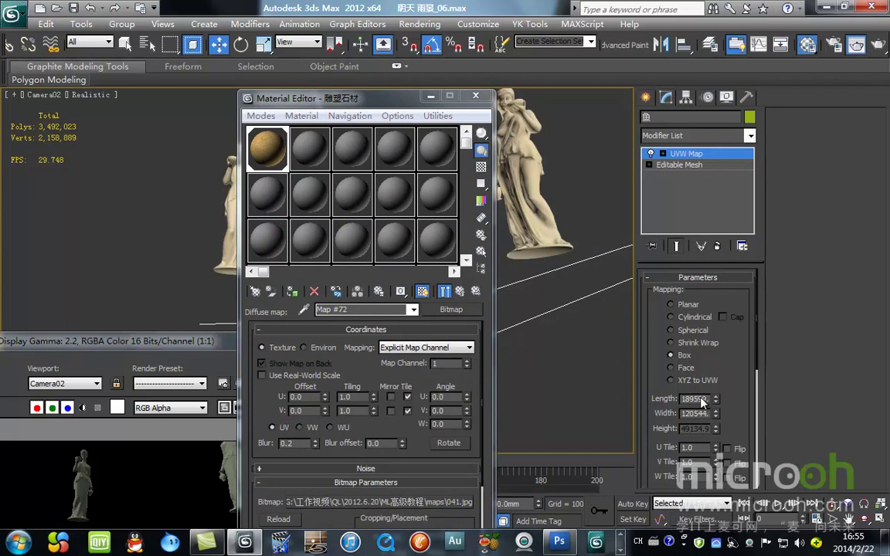
pyautogui.doubleClick(699, 399)
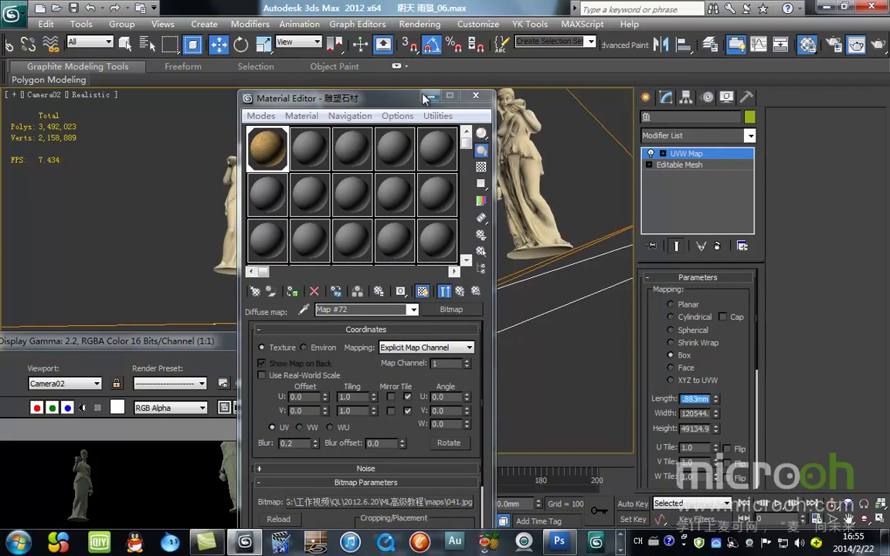
pyautogui.click(475, 95)
pyautogui.click(286, 342)
pyautogui.click(488, 362)
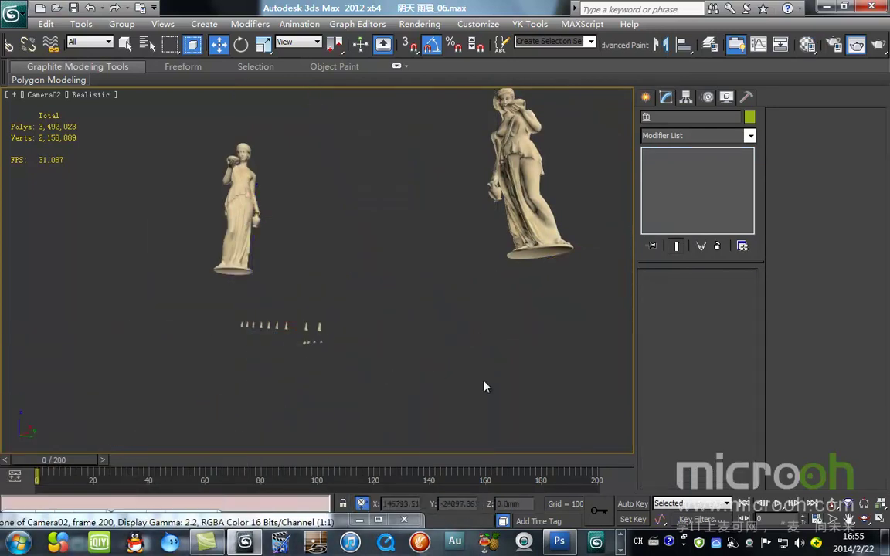
# In the Top view, select the combined statue mesh and remove its UVW Map modifier.
pyautogui.press('t')
pyautogui.scroll(2, 398, 300)
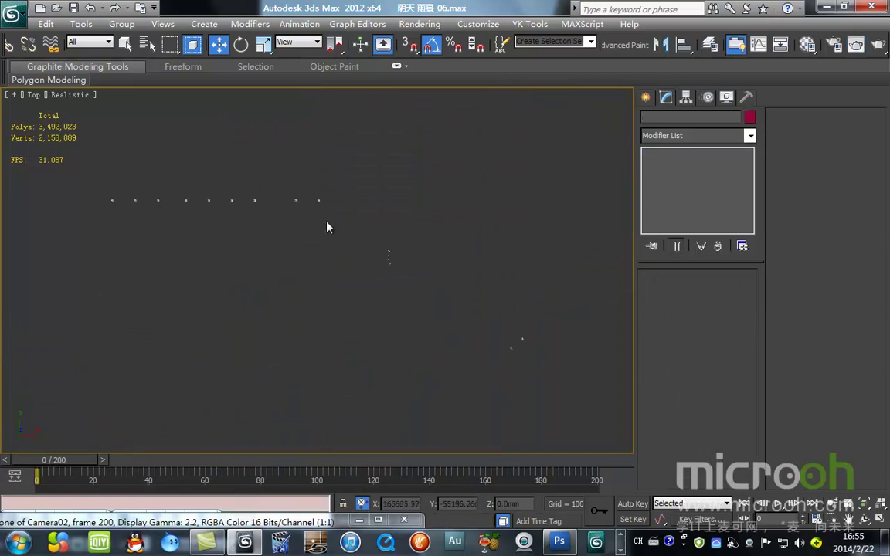
pyautogui.scroll(8, 266, 308)
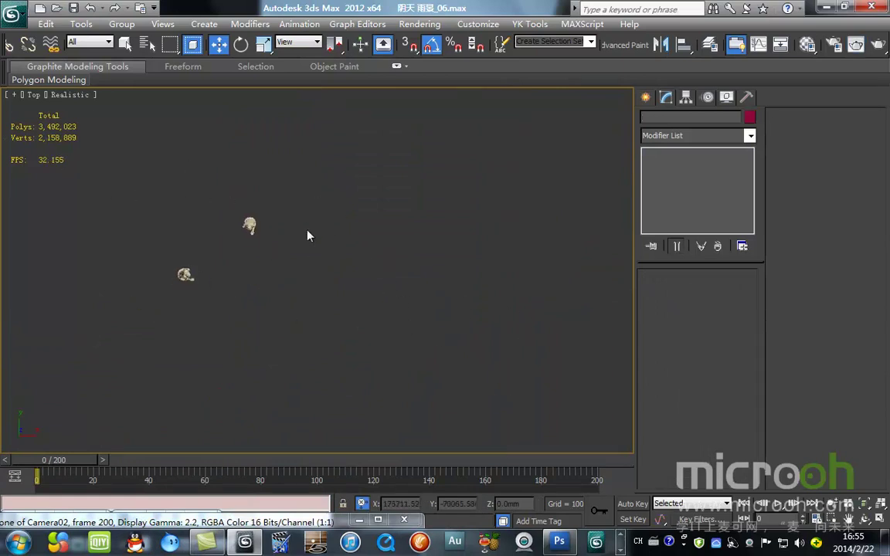
pyautogui.click(338, 165)
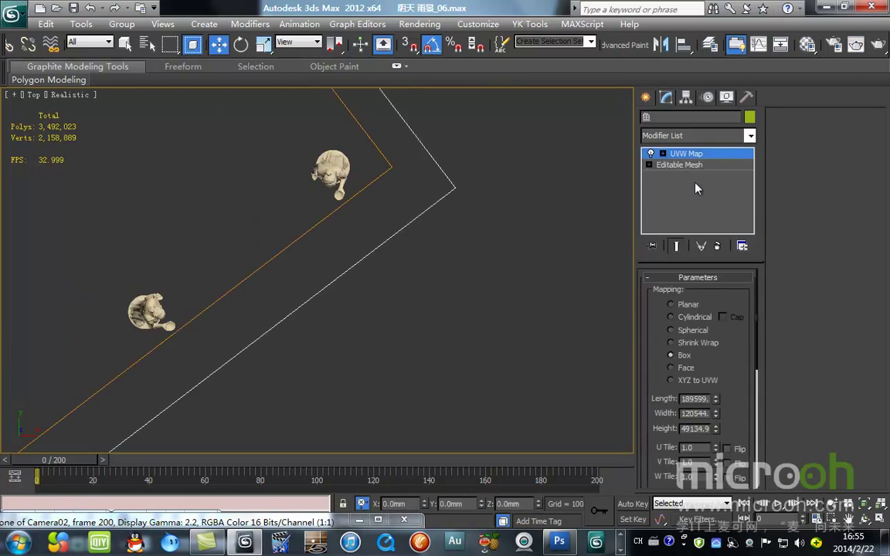
pyautogui.click(718, 247)
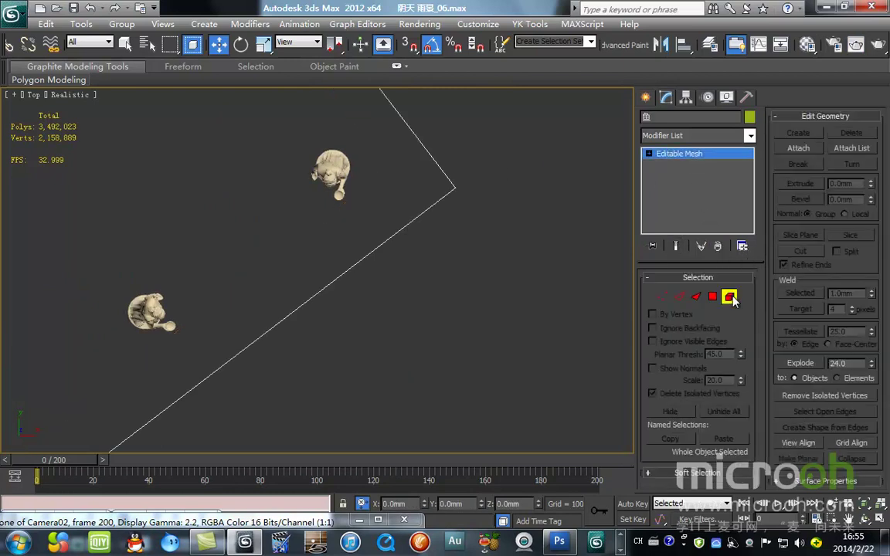
# Detach the upper of the two large statues in the Top view from the mesh as a separate object.
pyautogui.click(285, 149)
pyautogui.press('5')
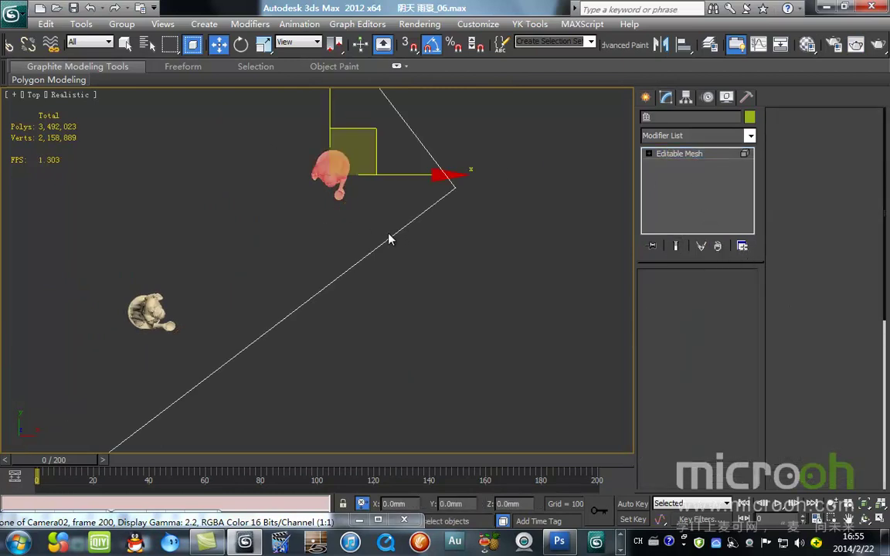
pyautogui.click(851, 147)
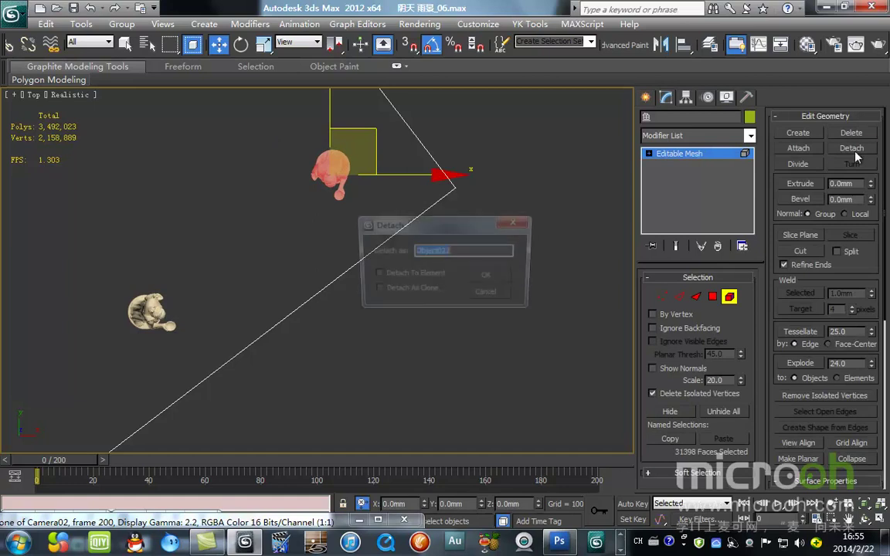
pyautogui.click(455, 253)
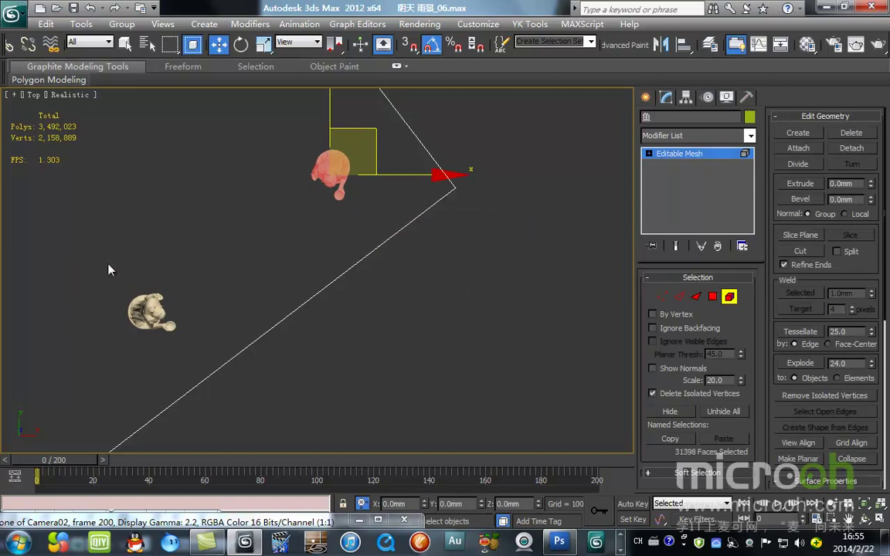
# Detach the lower large statue in the Top view as its own object and leave element-level editing.
pyautogui.click(208, 382)
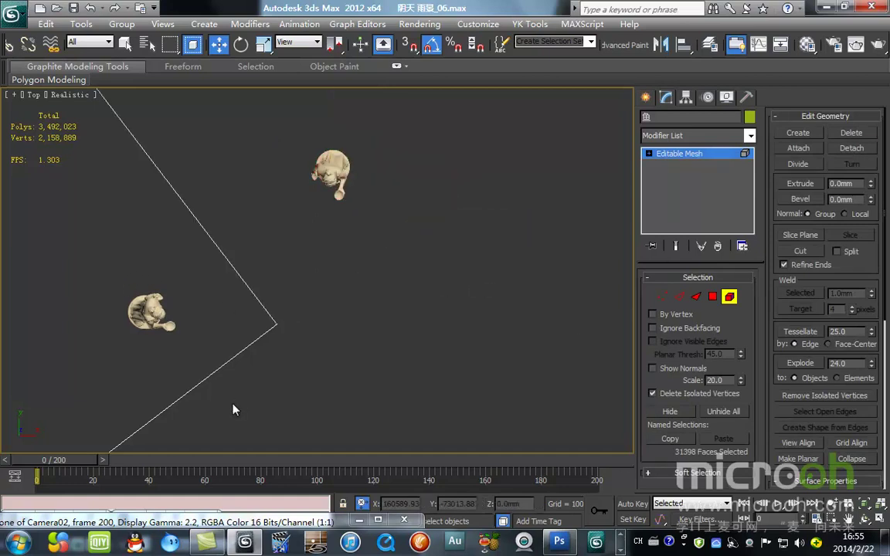
pyautogui.click(151, 313)
pyautogui.click(853, 149)
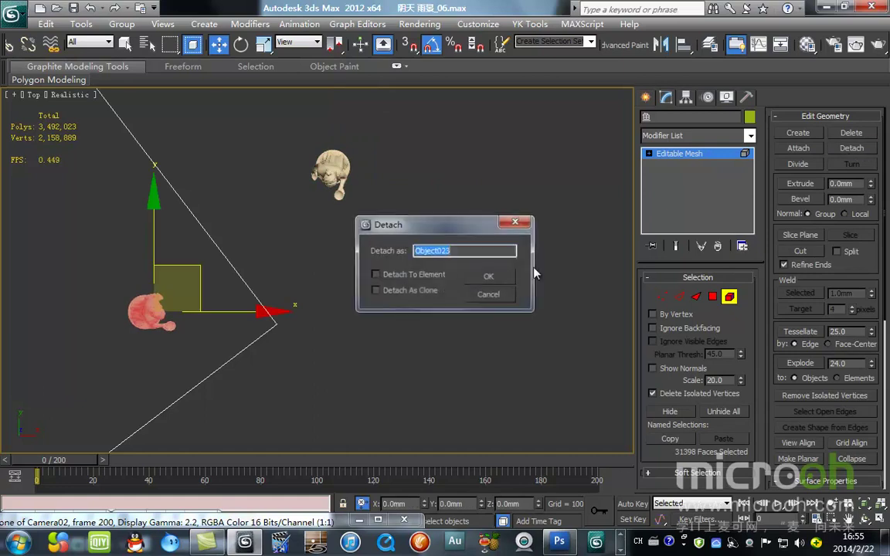
pyautogui.click(485, 276)
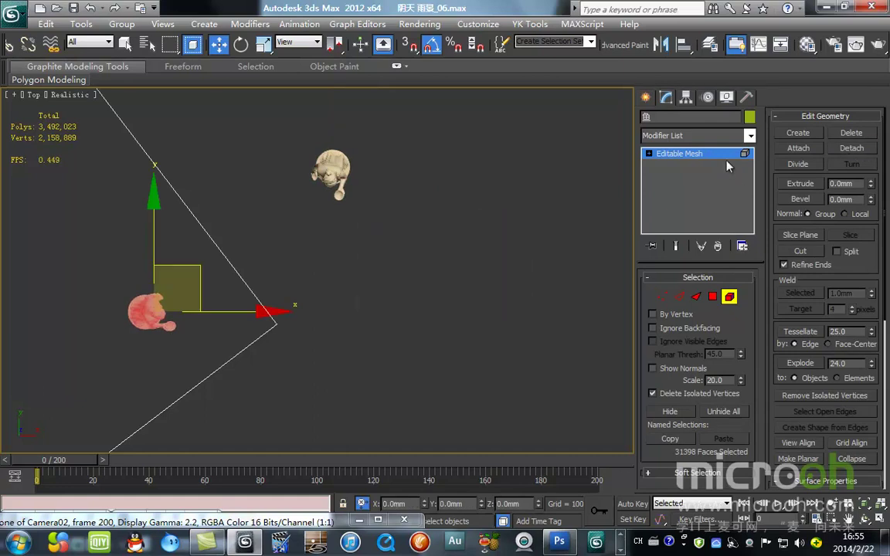
pyautogui.click(649, 153)
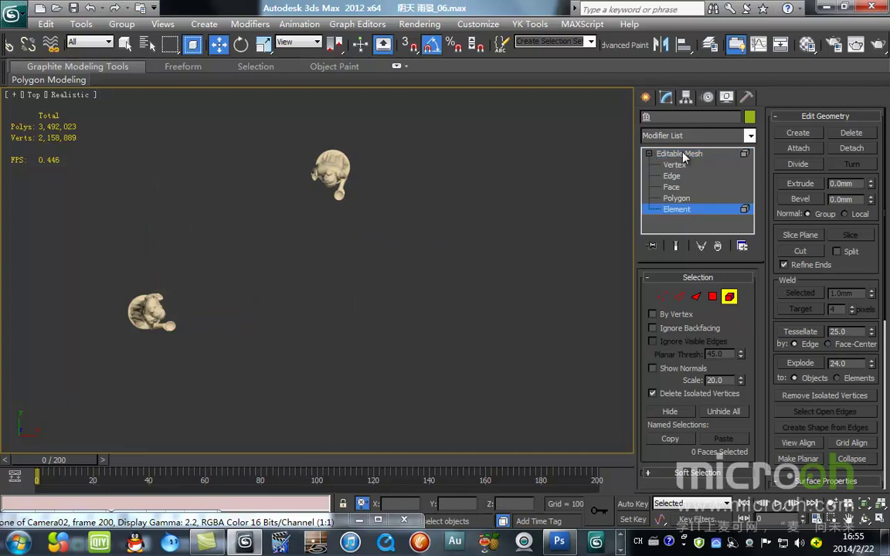
pyautogui.click(683, 154)
# Isolate the two detached large statues and return to the Camera02 view with nothing selected.
pyautogui.click(472, 293)
pyautogui.scroll(-3, 407, 260)
pyautogui.moveTo(388, 223); pyautogui.dragTo(237, 347)
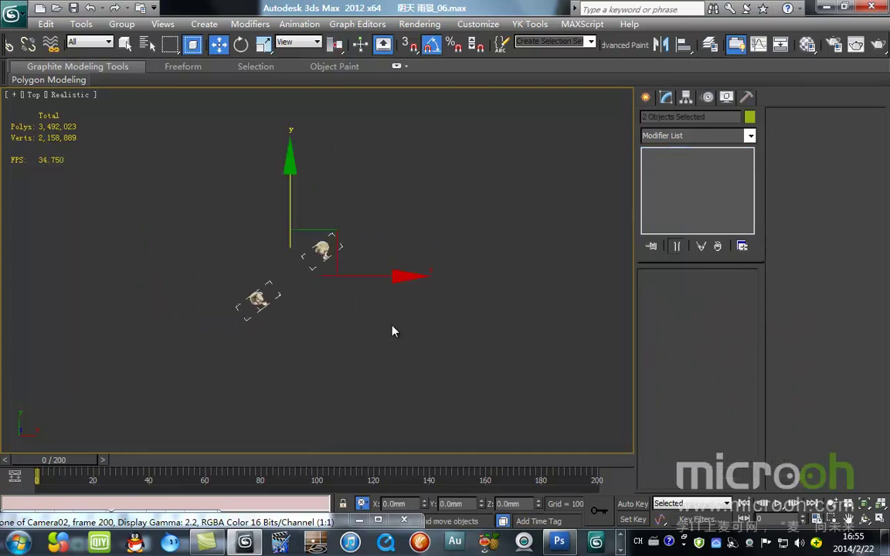
pyautogui.press('c')
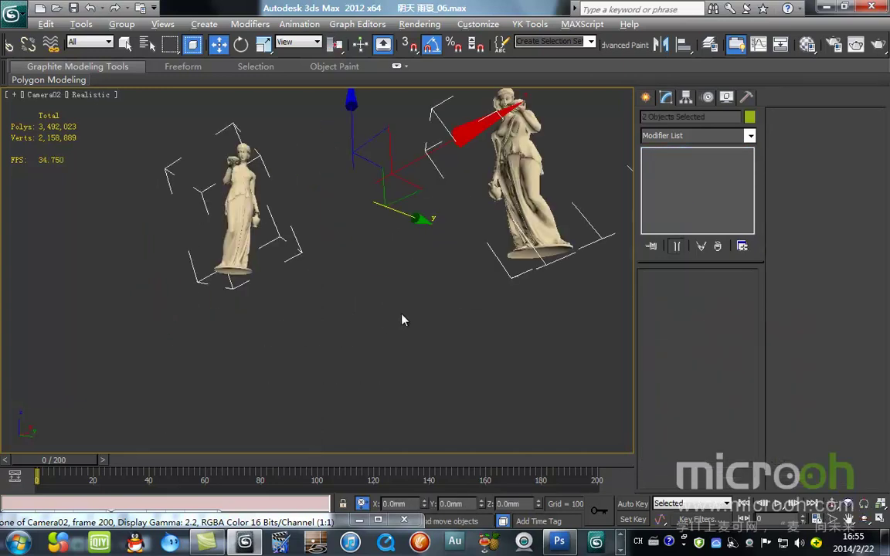
pyautogui.click(482, 356)
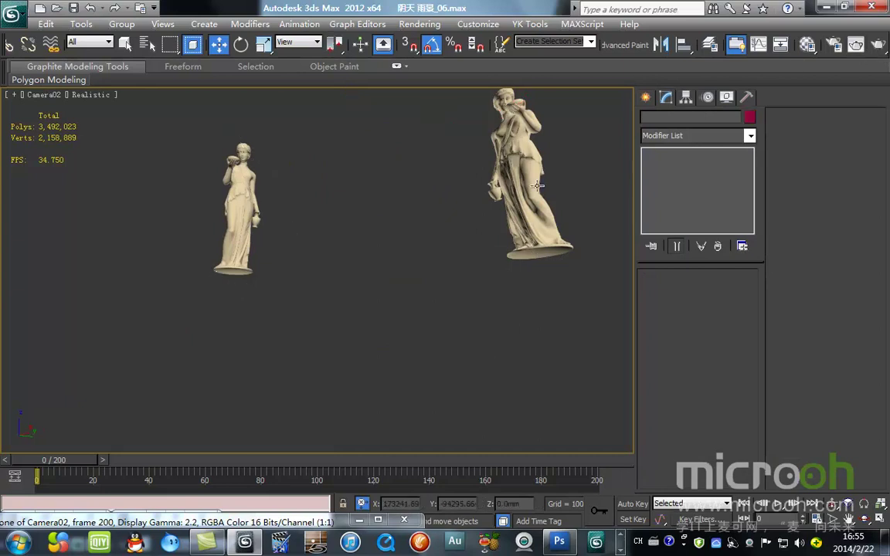
# Show the top level of the statue stone material and add a UVW Map modifier to the nearer large statue.
pyautogui.click(541, 197)
pyautogui.press('m')
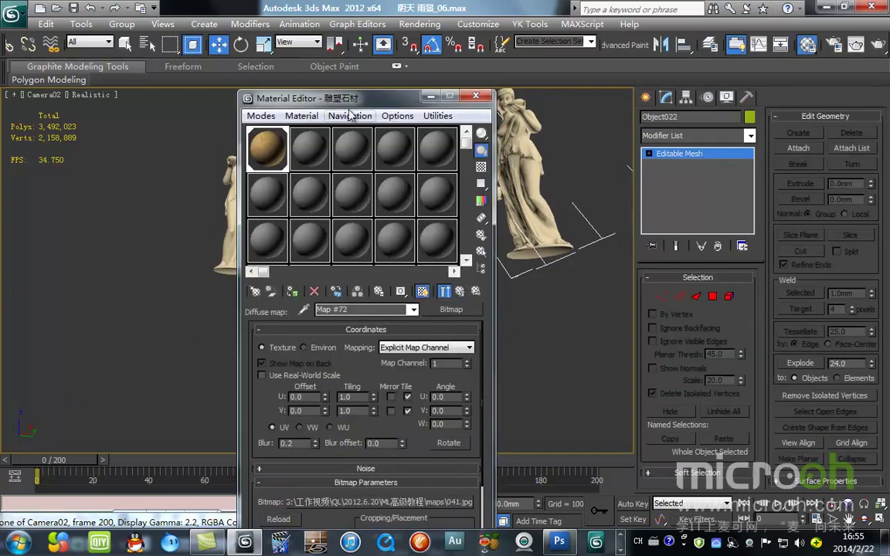
pyautogui.moveTo(348, 98); pyautogui.dragTo(506, 60)
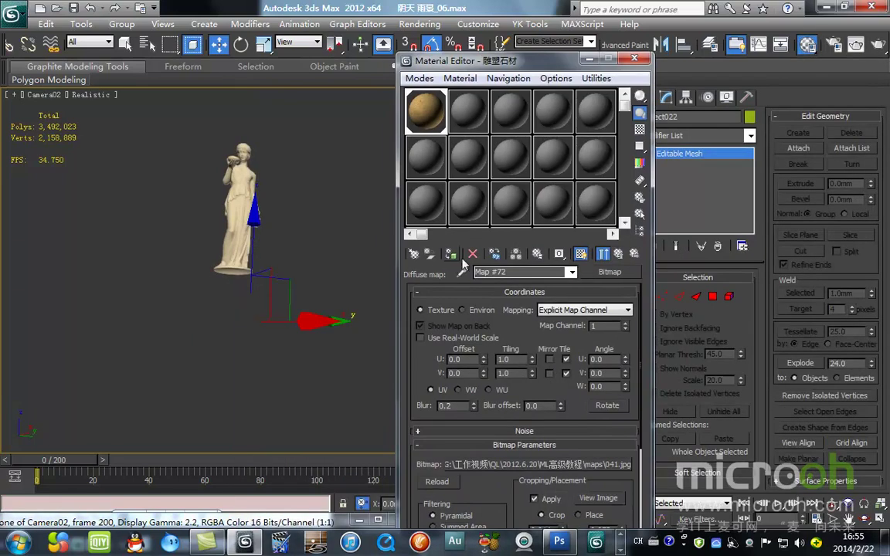
pyautogui.click(602, 253)
pyautogui.click(750, 136)
pyautogui.press('u')
pyautogui.press('u')
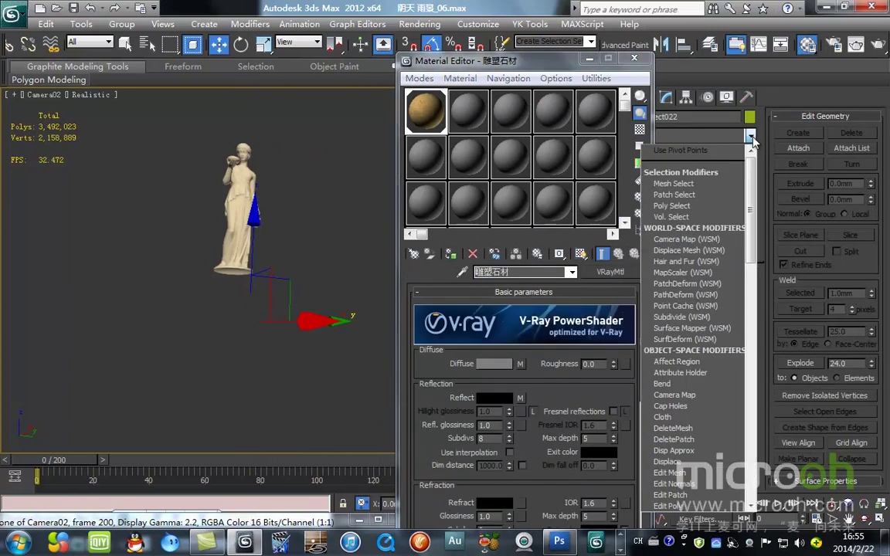
pyautogui.click(670, 395)
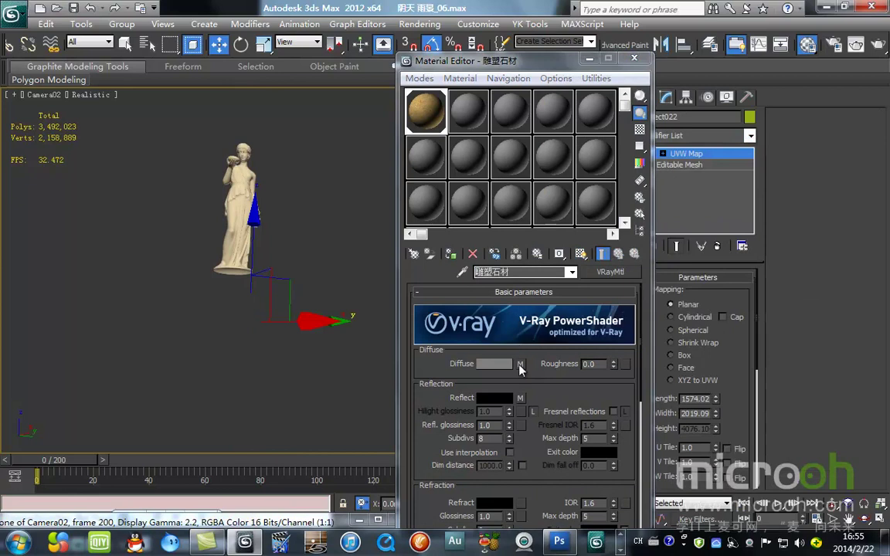
# Open the stone material's diffuse bitmap for viewport display and set the nearer statue's UVW mapping type to Box.
pyautogui.click(519, 364)
pyautogui.click(580, 253)
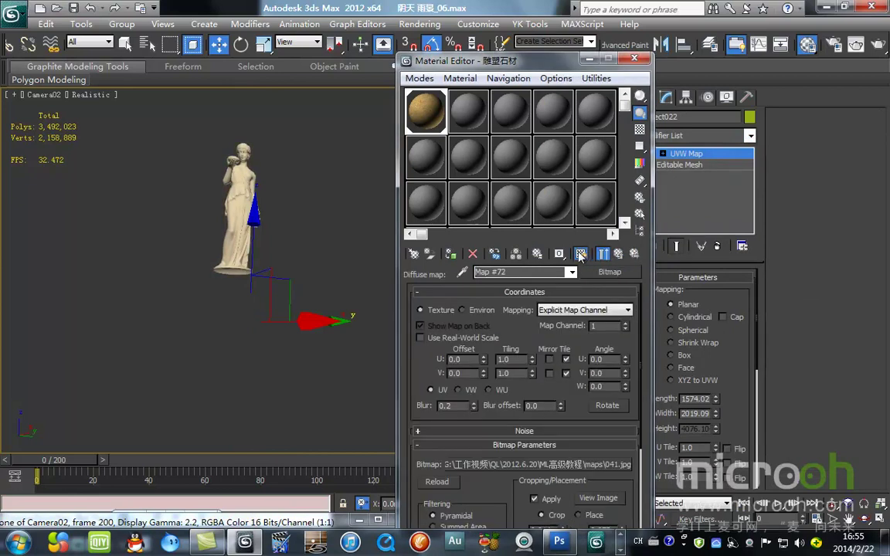
pyautogui.press('t')
pyautogui.keyDown('alt'); pyautogui.moveTo(346, 295); pyautogui.dragTo(371, 262, button='middle'); pyautogui.keyUp('alt')
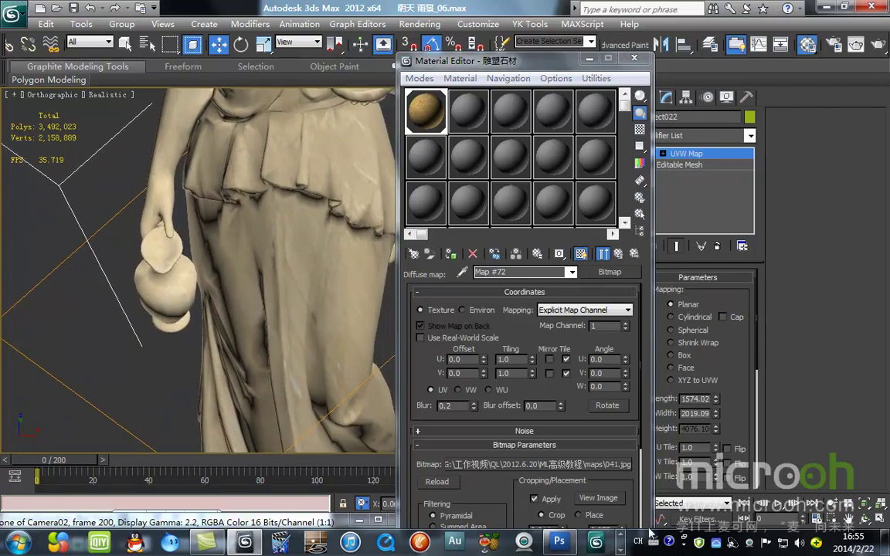
pyautogui.click(680, 355)
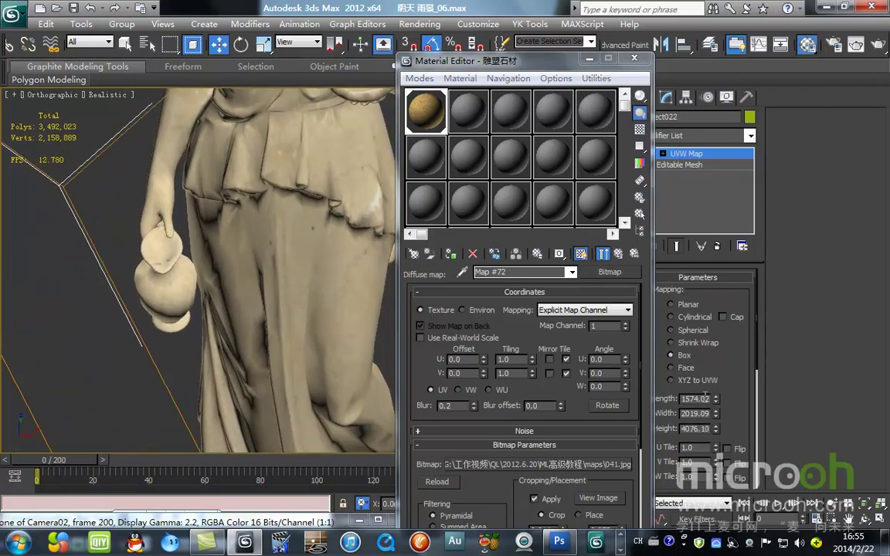
pyautogui.moveTo(330, 254); pyautogui.dragTo(321, 390, button='middle')
pyautogui.scroll(-3, 316, 388)
pyautogui.scroll(3, 302, 371)
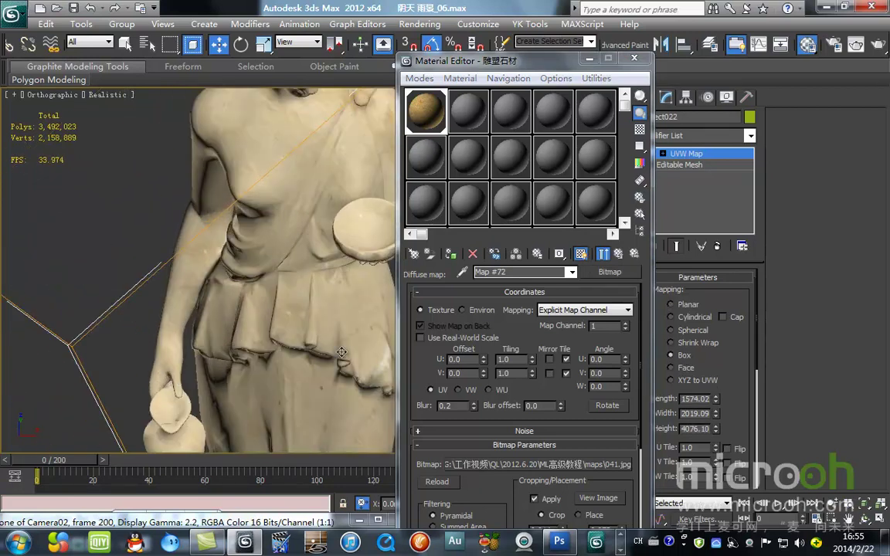
# Compare Cylindrical, Spherical and Planar mapping on the nearer statue and set it back to Box.
pyautogui.click(683, 320)
pyautogui.click(679, 331)
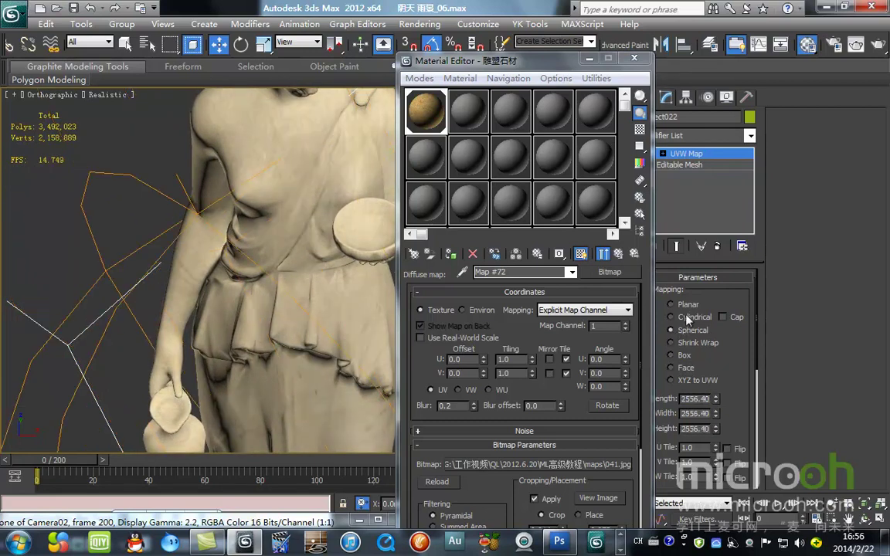
pyautogui.click(686, 305)
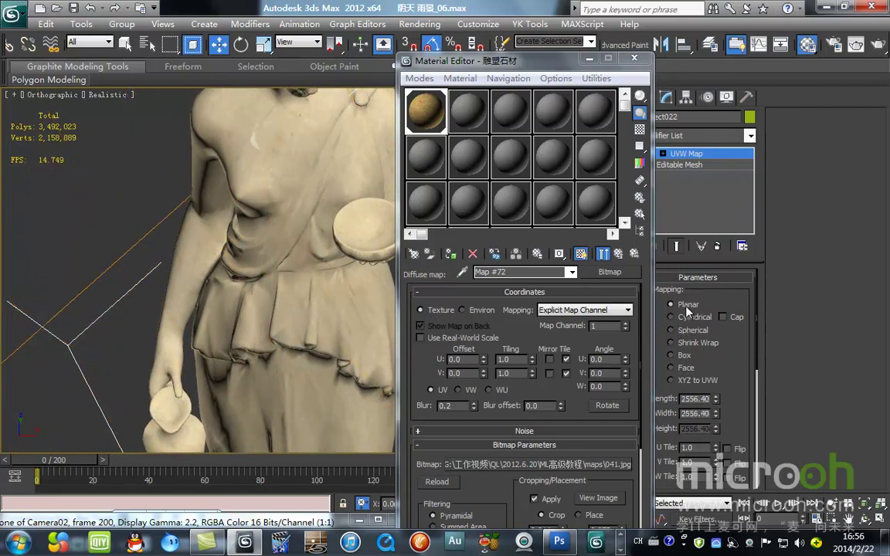
pyautogui.click(681, 357)
pyautogui.scroll(-3, 241, 297)
pyautogui.scroll(3, 276, 357)
# Try a Box mapping size of 500 mm in length, width and height on the nearer statue.
pyautogui.click(699, 399)
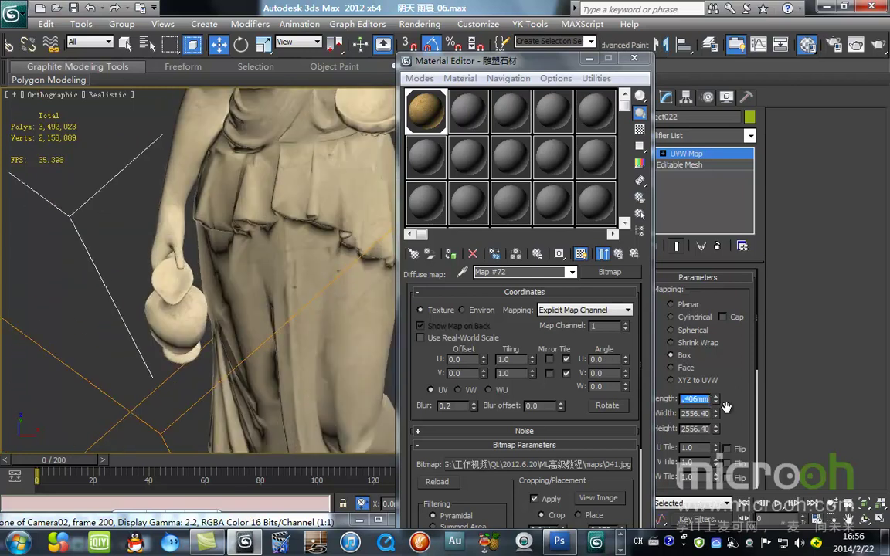
pyautogui.write('500')
pyautogui.press('Tab')
pyautogui.write('500')
pyautogui.press('Tab')
pyautogui.write('500')
pyautogui.press('Return')
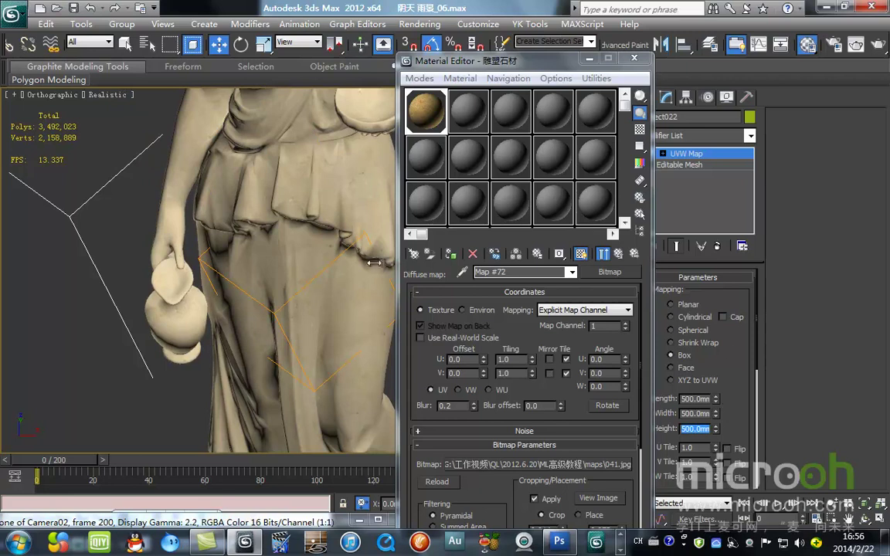
# Undo the length, width and height changes of the Box mapping.
pyautogui.moveTo(349, 267); pyautogui.dragTo(326, 264, button='middle')
pyautogui.hotkey('ctrl', 'z')
pyautogui.hotkey('ctrl', 'z')
pyautogui.hotkey('ctrl', 'z')
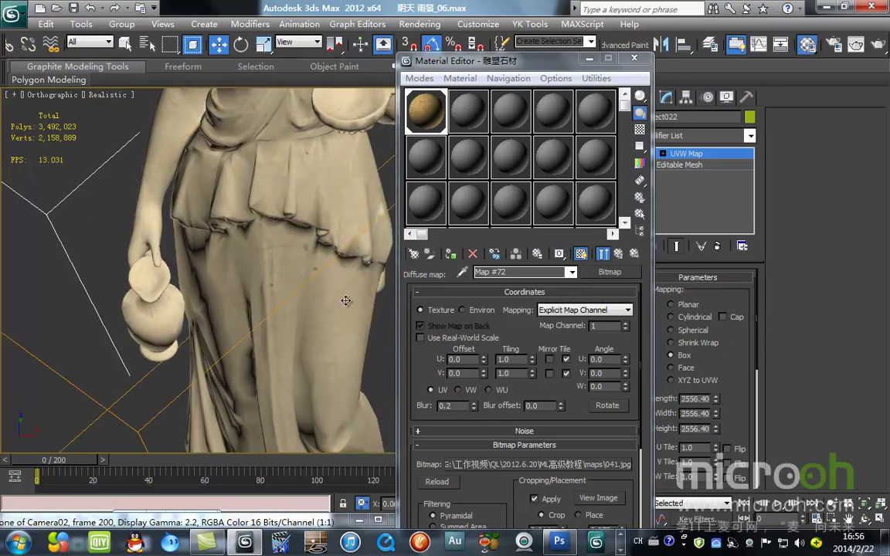
# In the Camera02 view, copy the nearer statue's UVW Map modifier and paste it onto the farther statue.
pyautogui.press('c')
pyautogui.moveTo(531, 64); pyautogui.dragTo(419, 339)
pyautogui.click(576, 350)
pyautogui.click(553, 219)
pyautogui.click(244, 188)
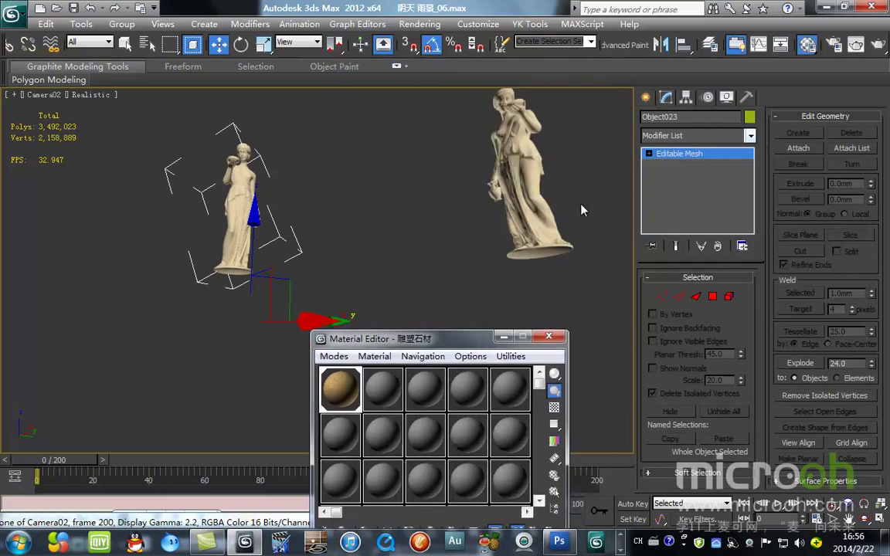
pyautogui.click(541, 193)
pyautogui.rightClick(679, 154)
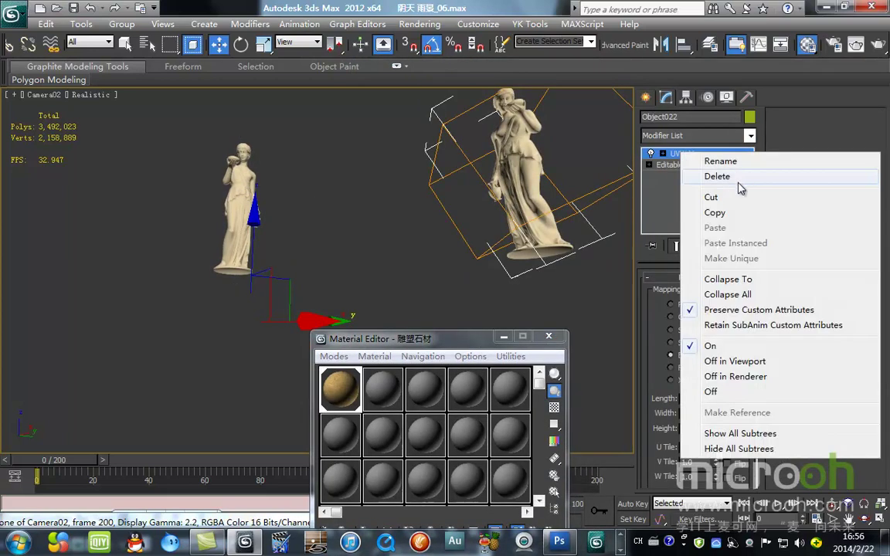
pyautogui.click(256, 173)
pyautogui.rightClick(690, 157)
pyautogui.click(721, 159)
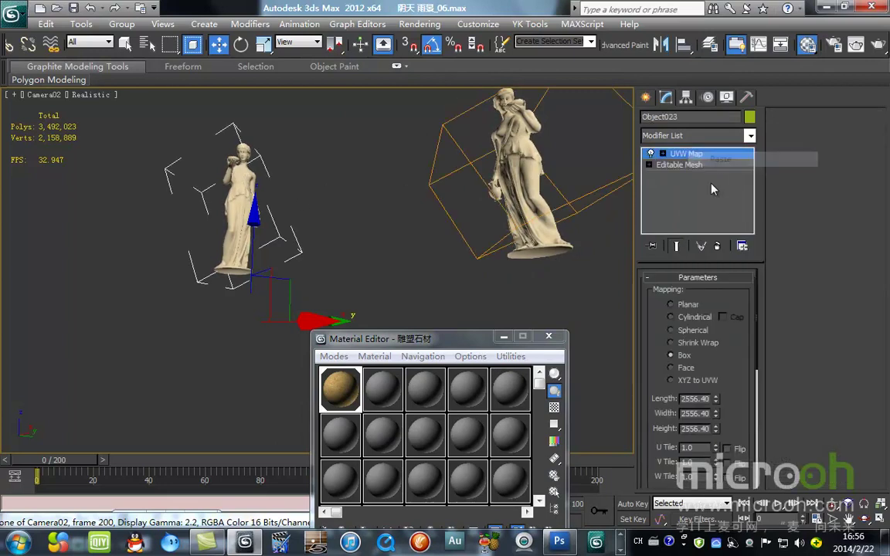
pyautogui.click(335, 177)
pyautogui.click(242, 191)
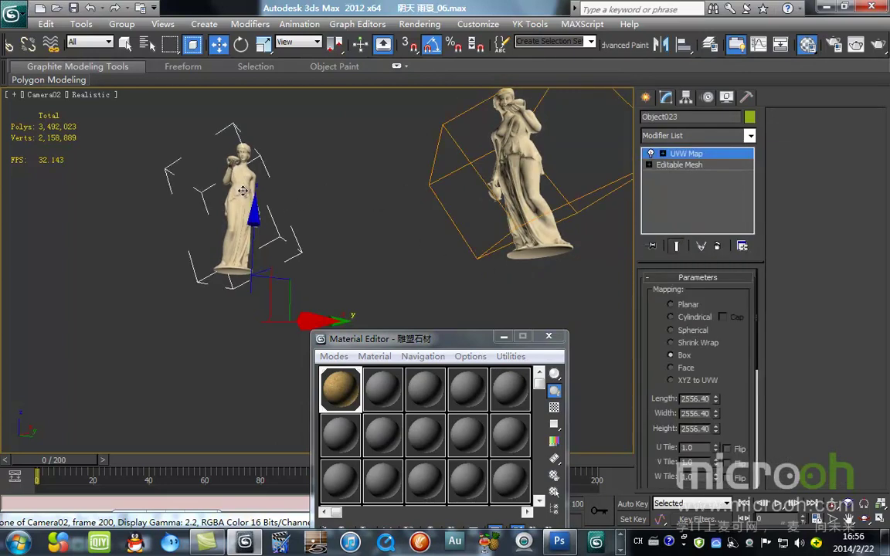
# Examine the cropped image of the stone material's diffuse bitmap 041.jpg.
pyautogui.moveTo(371, 339); pyautogui.dragTo(405, 113)
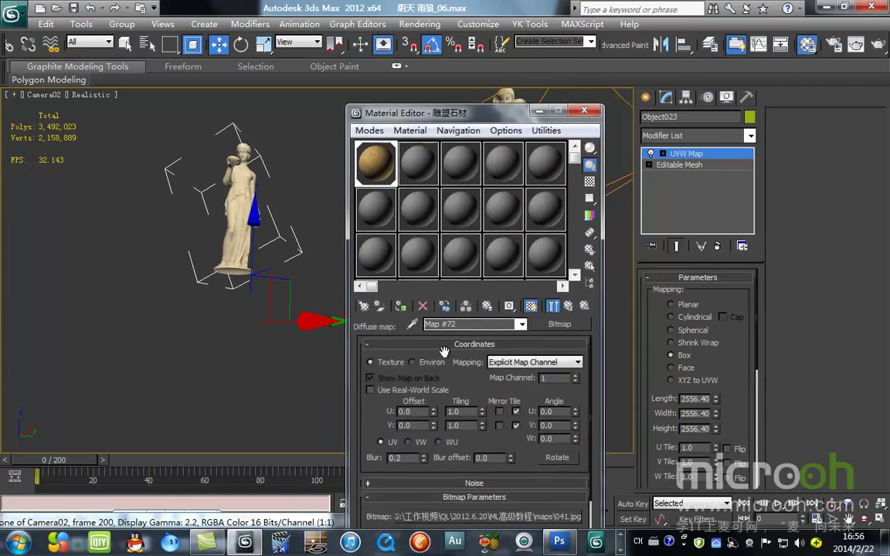
pyautogui.scroll(-4, 530, 350)
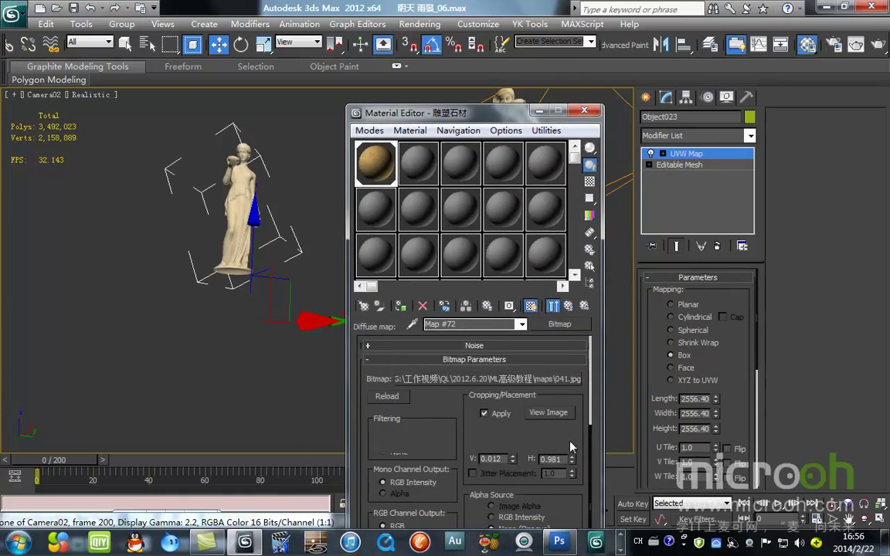
pyautogui.click(548, 413)
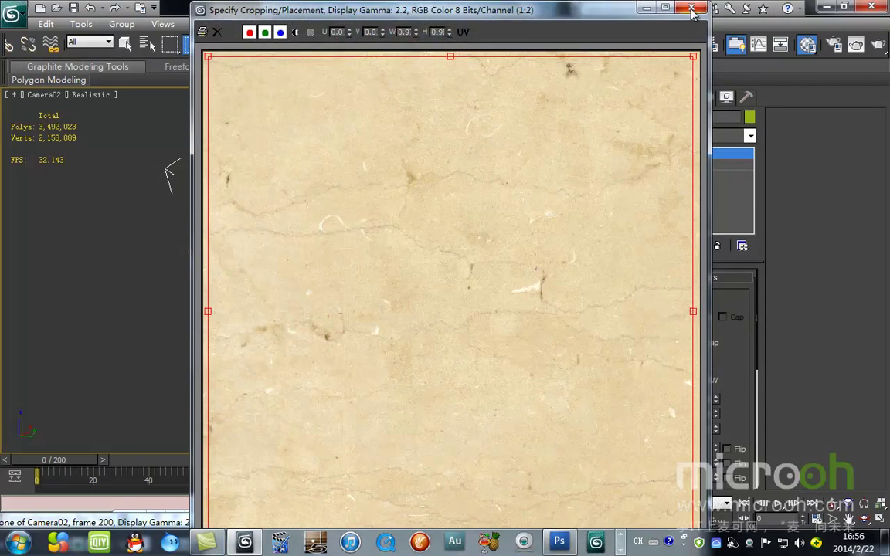
pyautogui.click(626, 8)
# Expand the diffuse bitmap's Output settings and enable its color map.
pyautogui.moveTo(463, 113); pyautogui.dragTo(503, 21)
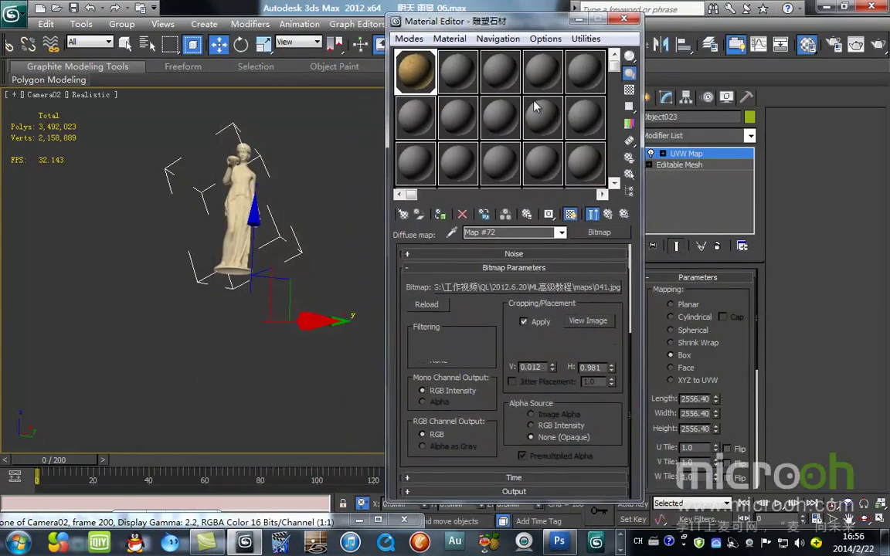
pyautogui.click(553, 492)
pyautogui.click(431, 318)
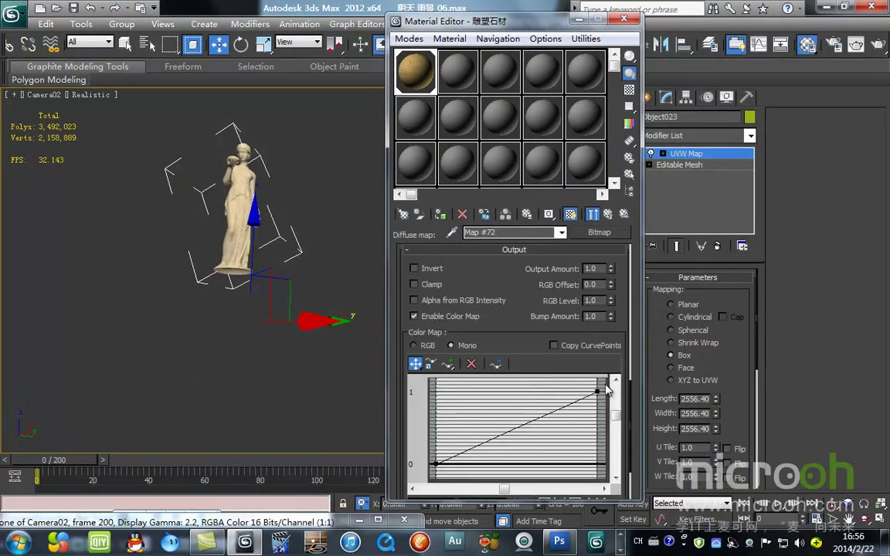
# Try darkening the diffuse bitmap by lowering the Mono color curve's bright end to about 0.65, and render the Camera02 view.
pyautogui.moveTo(598, 392); pyautogui.dragTo(539, 417)
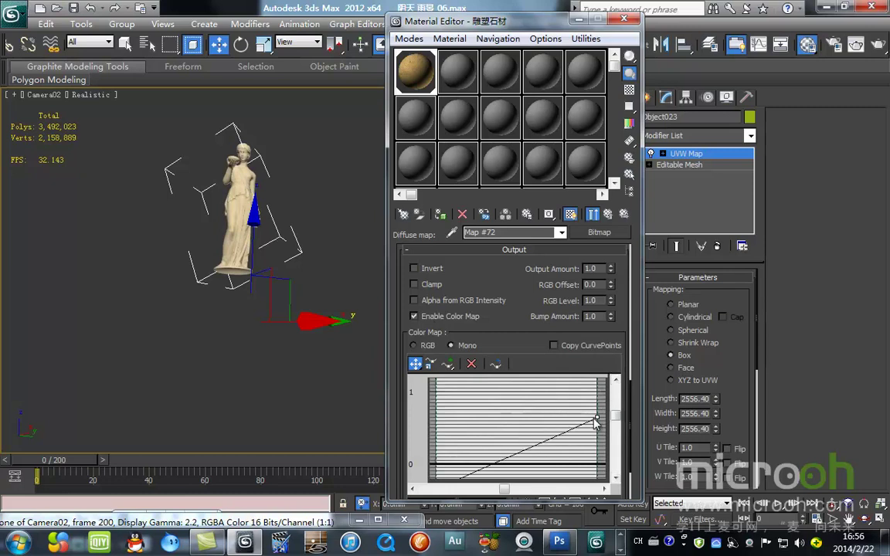
pyautogui.moveTo(532, 27); pyautogui.dragTo(532, 32)
pyautogui.click(875, 45)
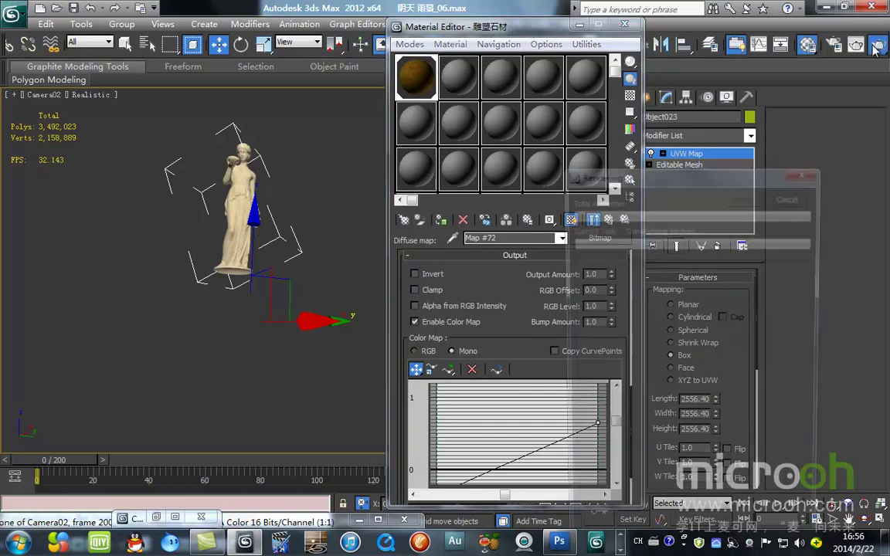
pyautogui.moveTo(207, 340); pyautogui.dragTo(336, 155)
# Raise the bright end of the color curve to about 0.85 and render the statues again.
pyautogui.moveTo(598, 425); pyautogui.dragTo(599, 410)
pyautogui.click(370, 172)
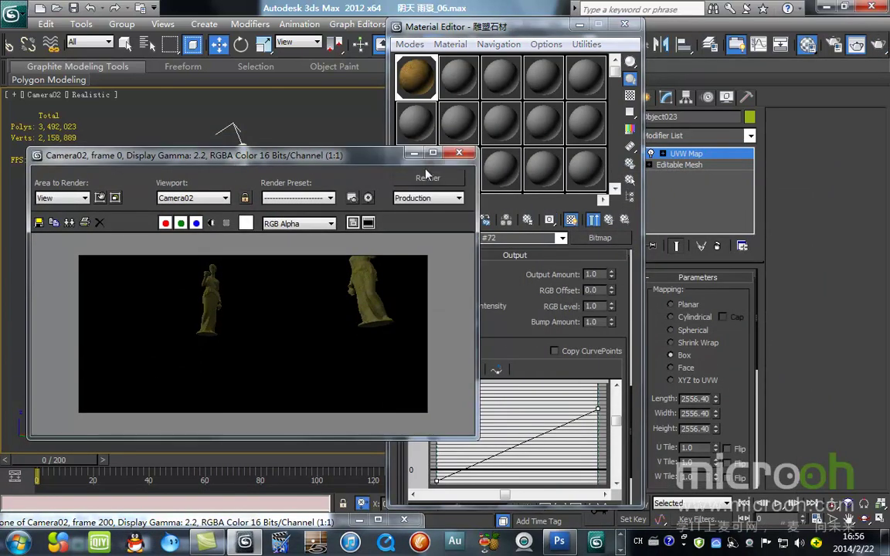
pyautogui.click(421, 179)
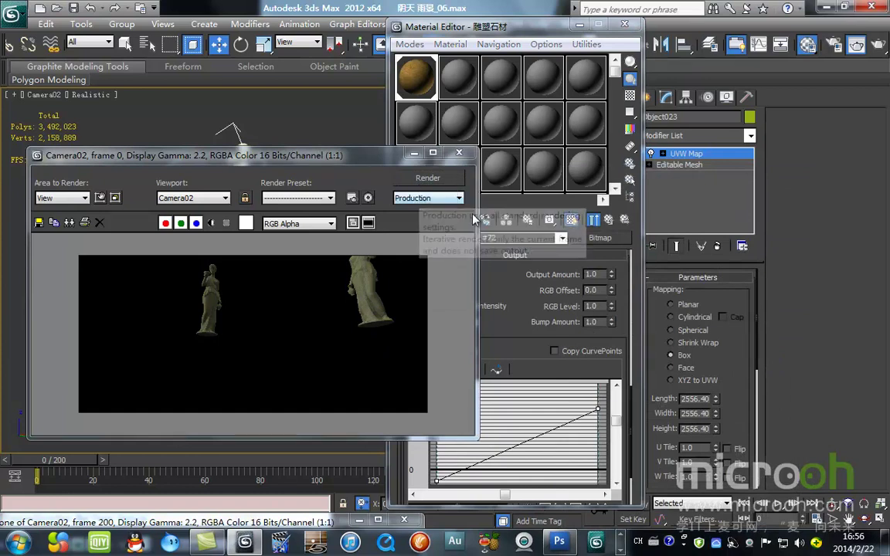
# Try an RGB Level of 0.5 for the diffuse bitmap's output and render the result.
pyautogui.click(542, 286)
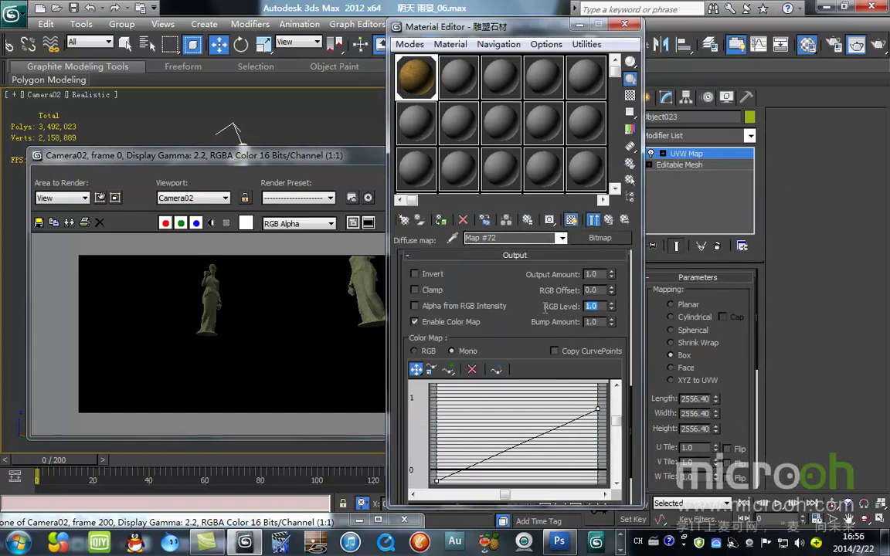
pyautogui.write('0.5')
pyautogui.press('Return')
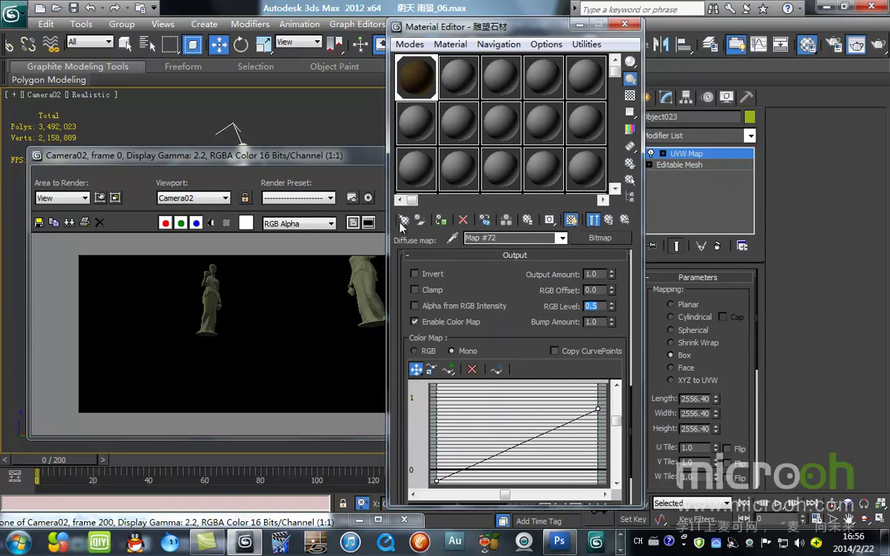
pyautogui.click(350, 178)
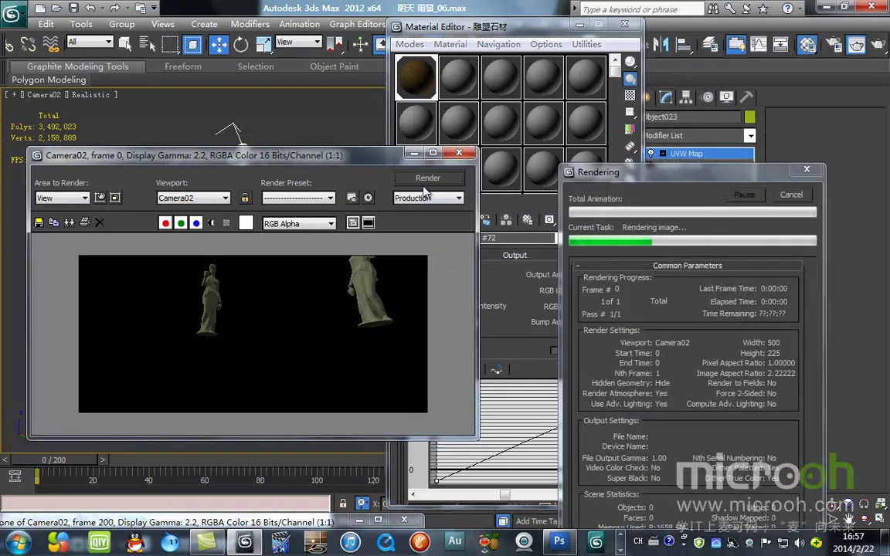
# Set the diffuse bitmap's RGB Level back to 1.0.
pyautogui.moveTo(600, 306); pyautogui.dragTo(536, 305)
pyautogui.write('1')
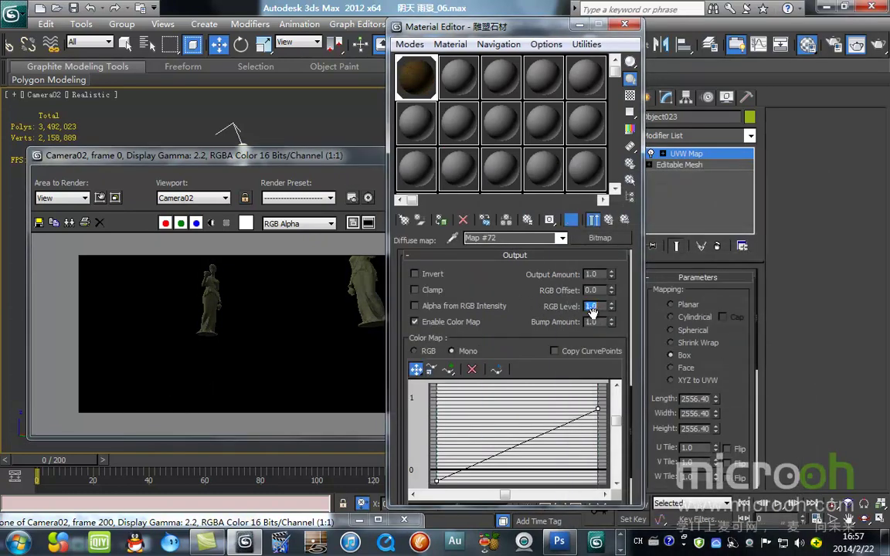
pyautogui.press('Return')
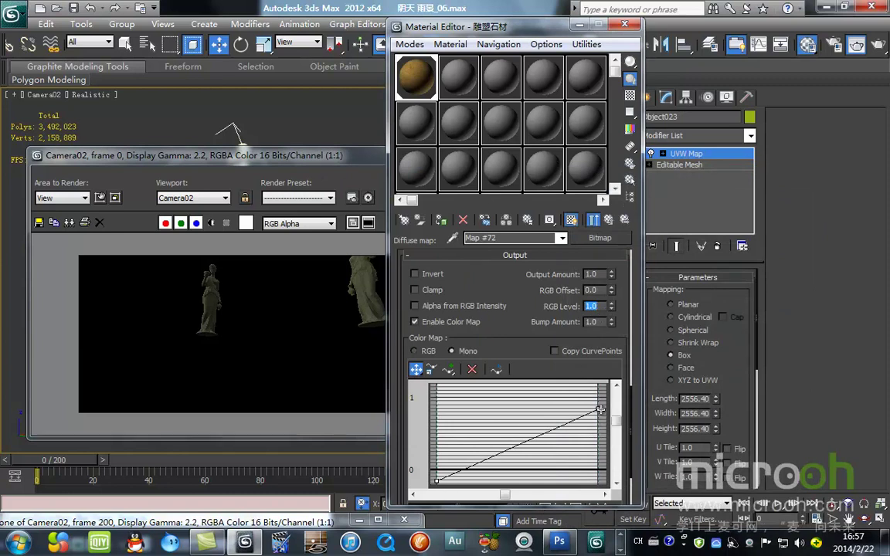
# Try lowering the color curve's bright endpoint to about 0.2 and render the statues.
pyautogui.moveTo(599, 409); pyautogui.dragTo(598, 454)
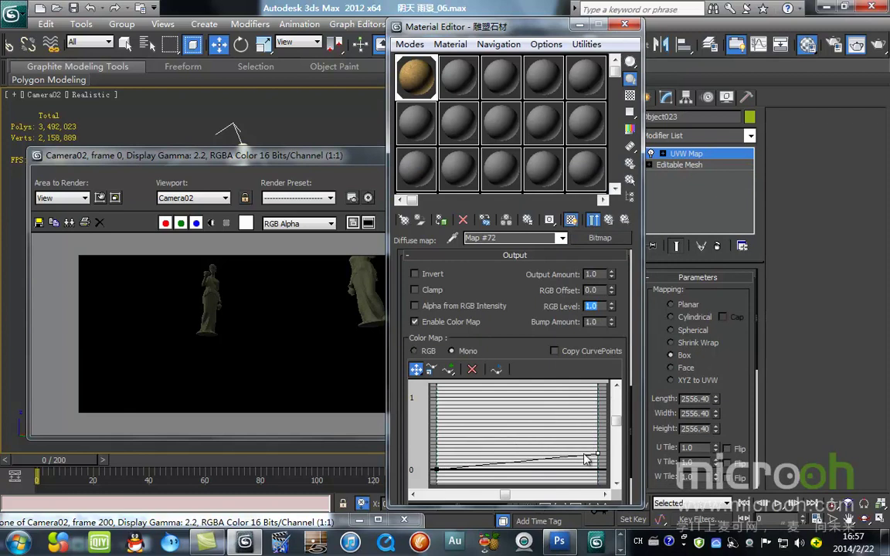
pyautogui.click(331, 160)
pyautogui.click(427, 177)
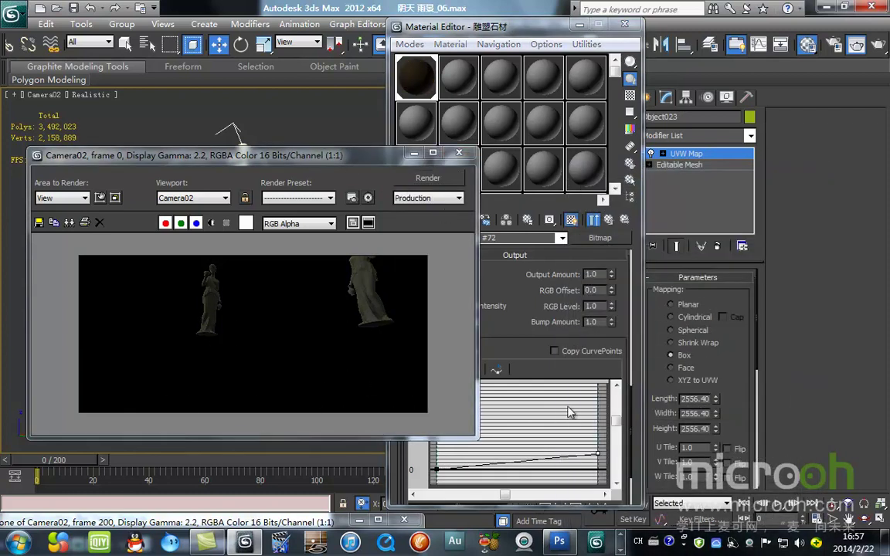
# Undo the color curve change and render the Camera02 view again.
pyautogui.click(567, 411)
pyautogui.hotkey('ctrl', 'z')
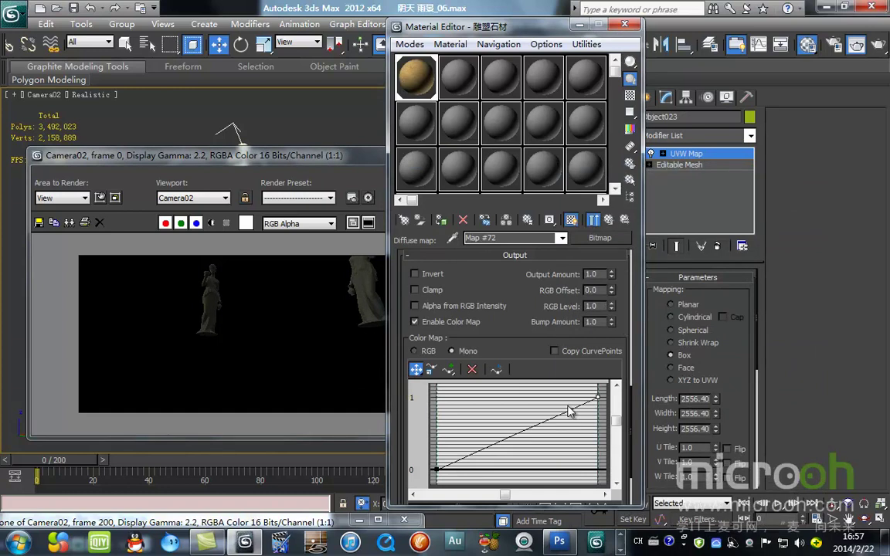
pyautogui.click(360, 193)
pyautogui.click(428, 178)
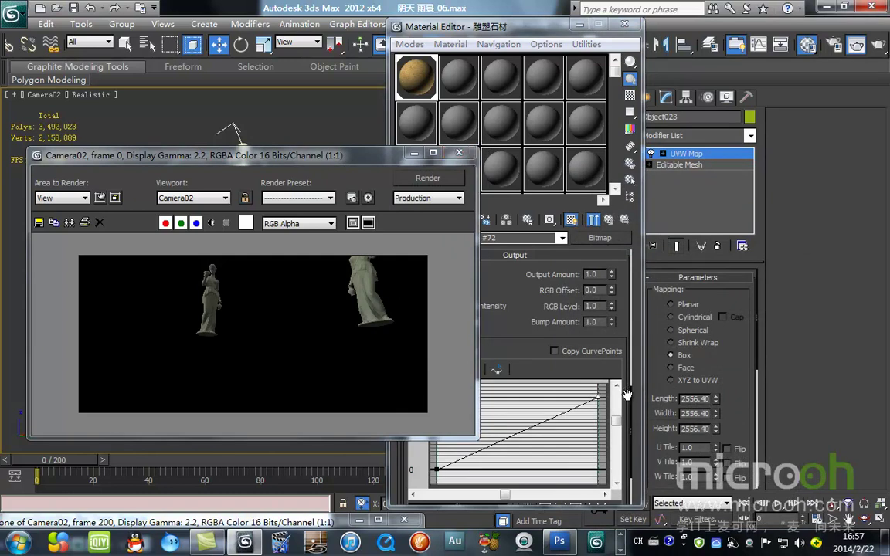
# View the statue material's diffuse bitmap 041.jpg together with its crop area.
pyautogui.click(570, 340)
pyautogui.scroll(5, 562, 320)
pyautogui.scroll(-5, 602, 324)
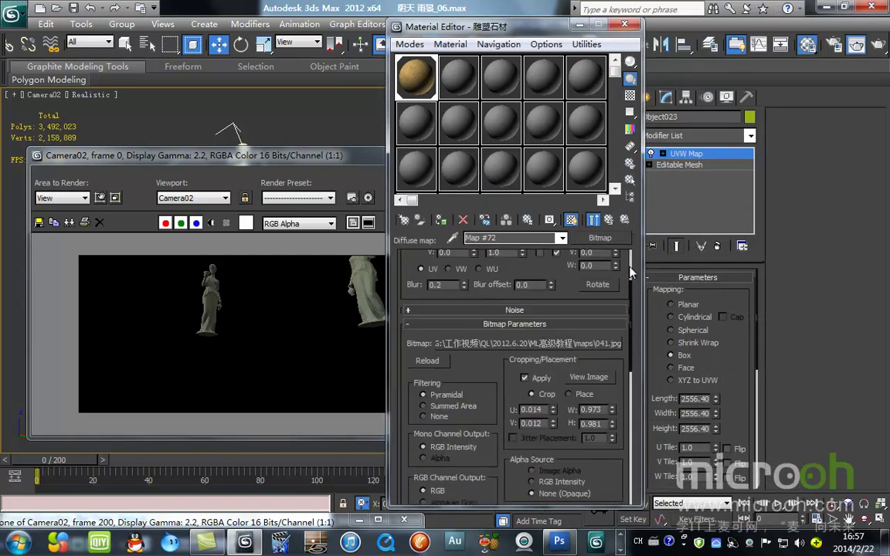
pyautogui.click(588, 334)
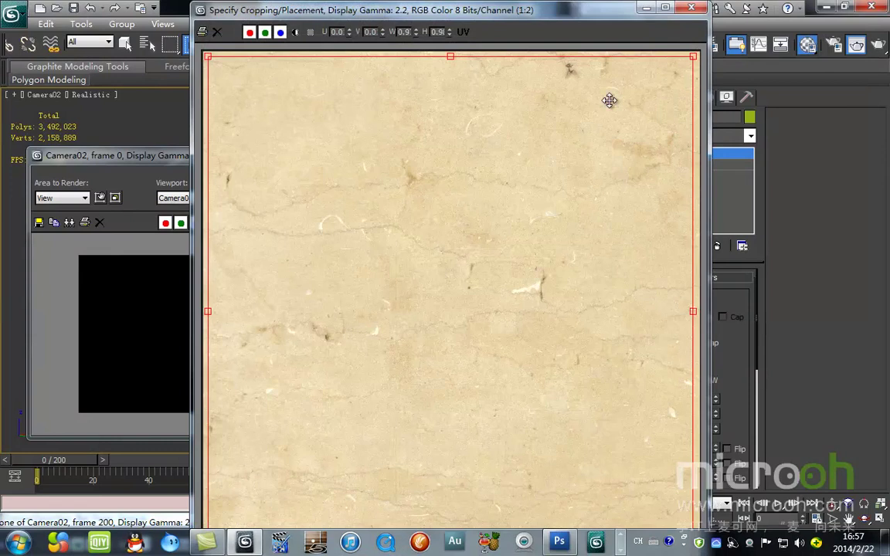
pyautogui.click(690, 7)
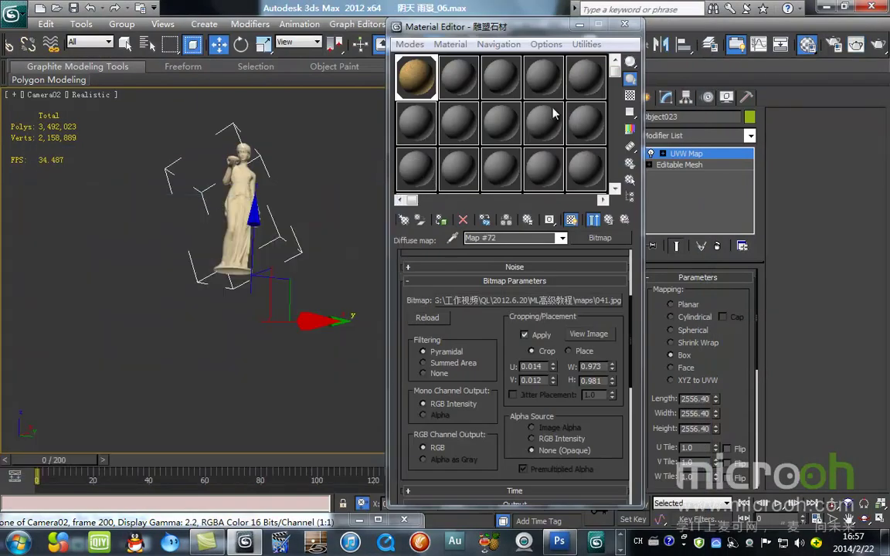
# Unhide all objects so the full gate scene surrounds the two statues again.
pyautogui.moveTo(550, 32); pyautogui.dragTo(708, 91)
pyautogui.rightClick(415, 227)
pyautogui.click(458, 180)
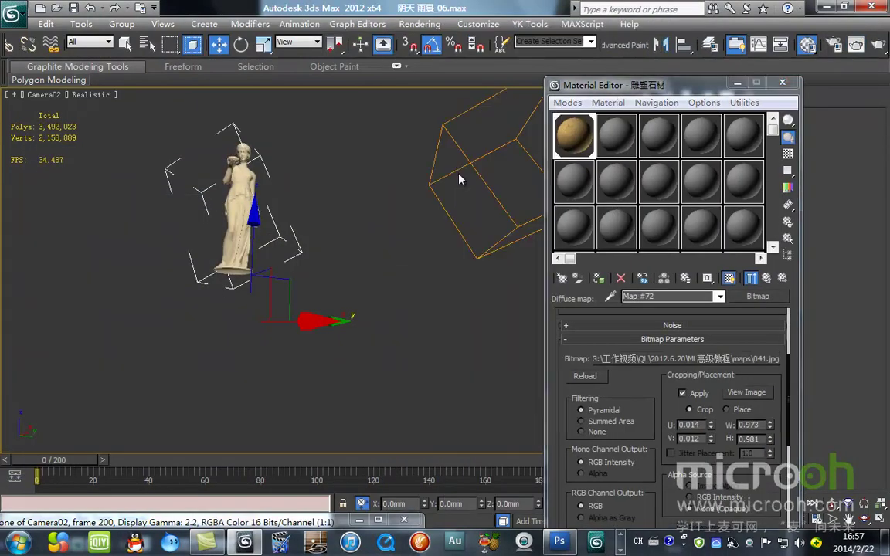
pyautogui.rightClick(370, 246)
pyautogui.click(408, 190)
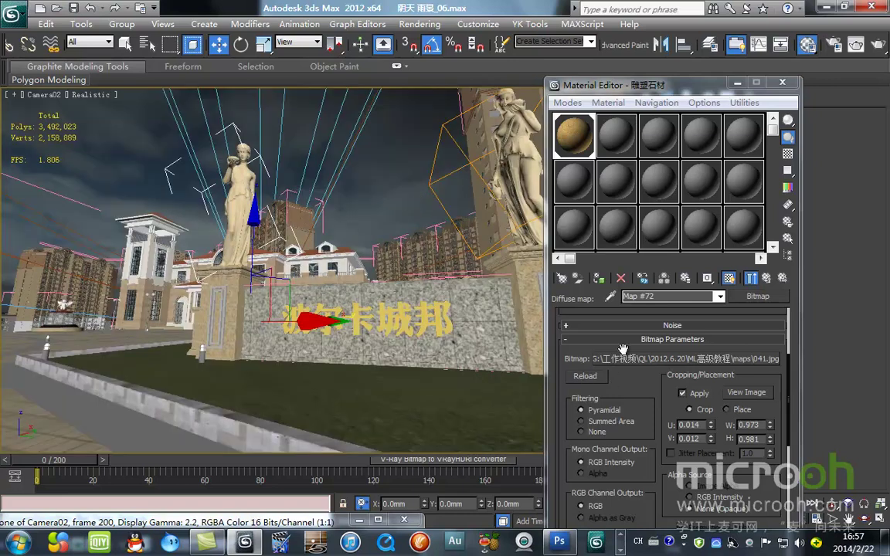
# Activate the second material slot and hide the 建筑 layer.
pyautogui.click(620, 152)
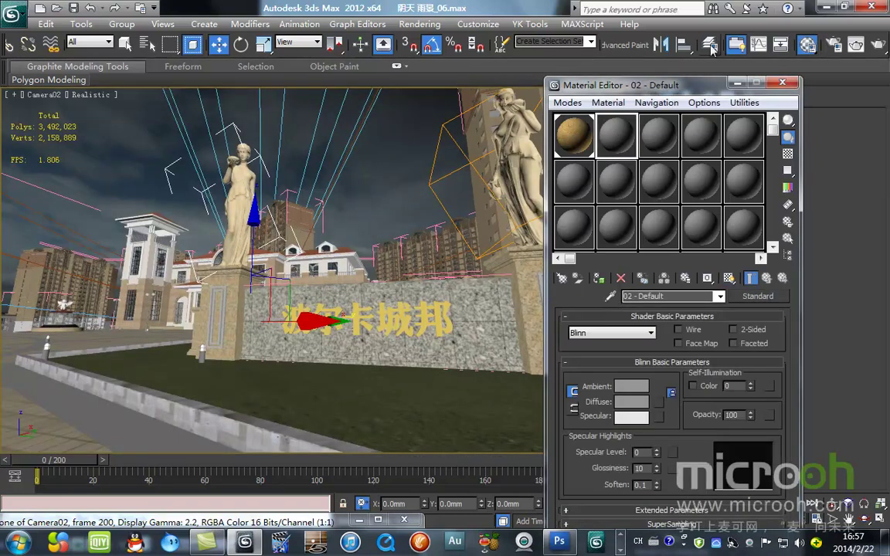
pyautogui.click(709, 47)
pyautogui.click(568, 191)
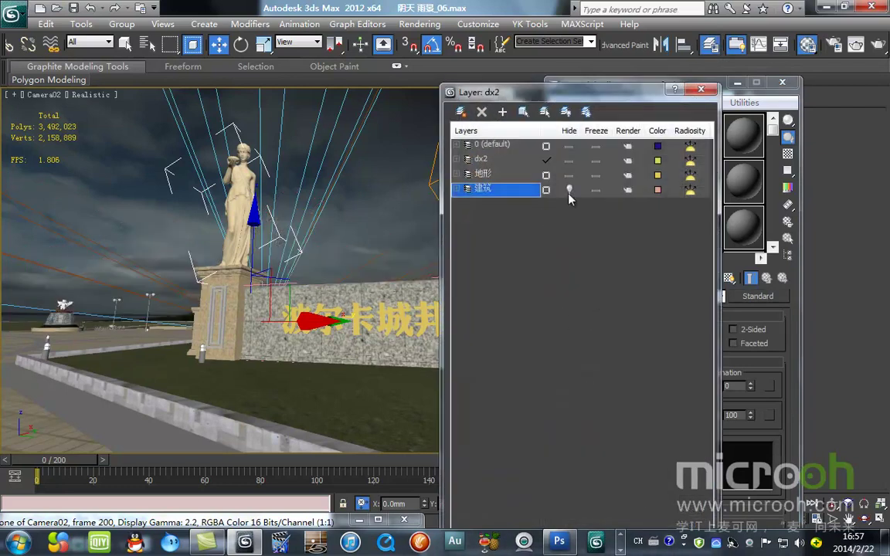
pyautogui.click(702, 89)
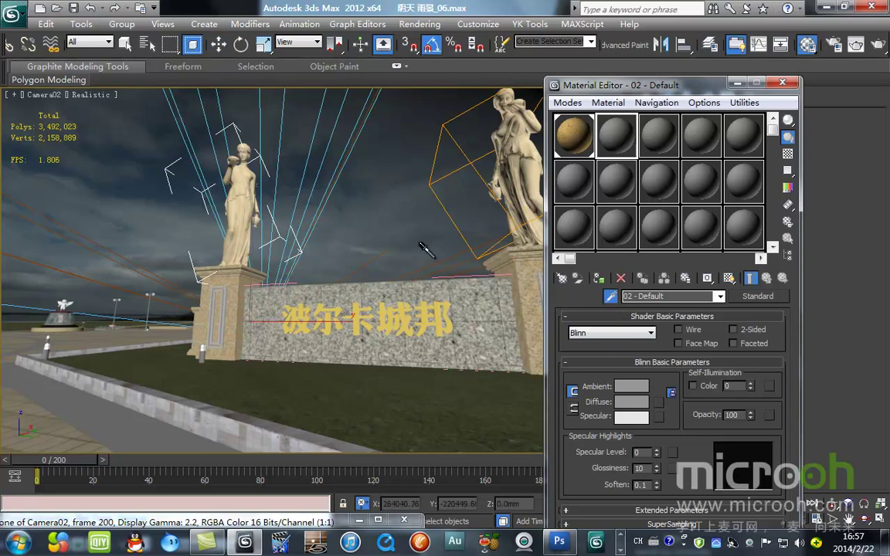
# Select every object in the scene with the selection filter set to All.
pyautogui.click(85, 42)
pyautogui.click(78, 54)
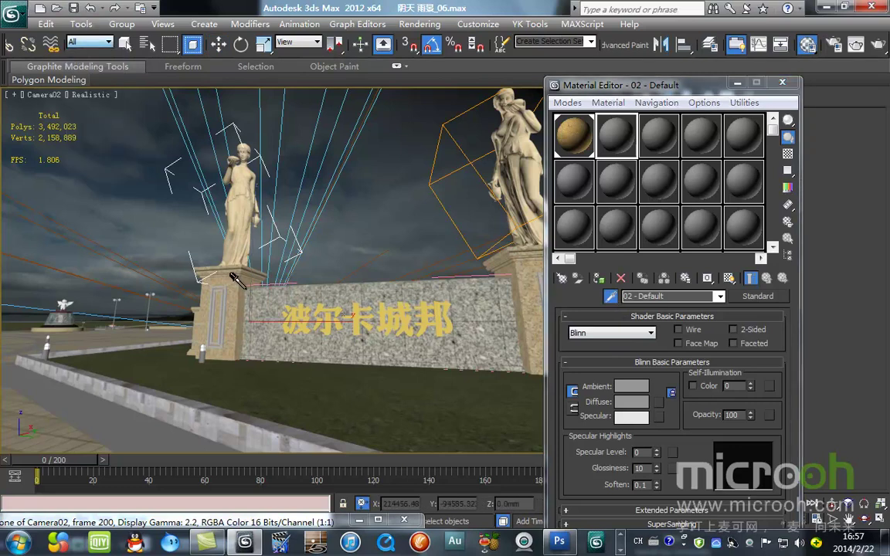
pyautogui.hotkey('ctrl', 'a')
pyautogui.press('w')
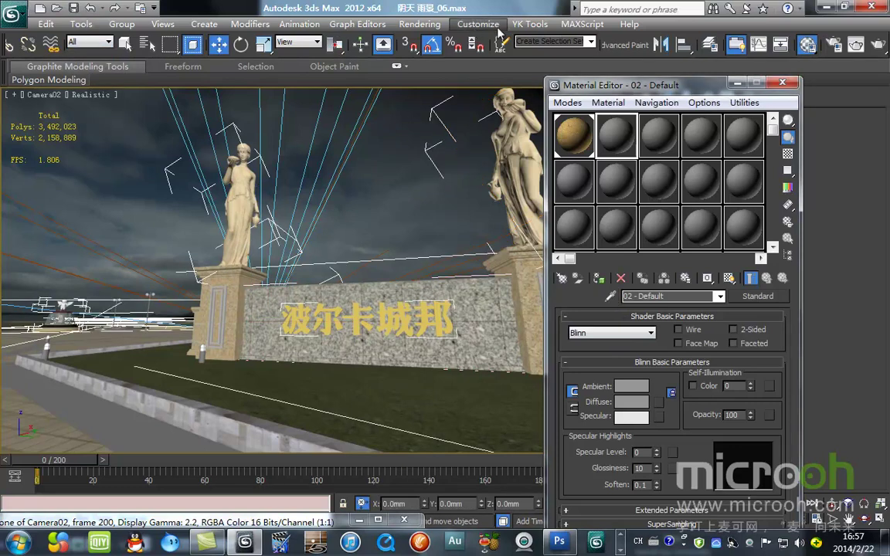
# Run the MAX场景助手3.0 script from the 脚本 folder and open all groups in the scene.
pyautogui.click(583, 24)
pyautogui.click(591, 72)
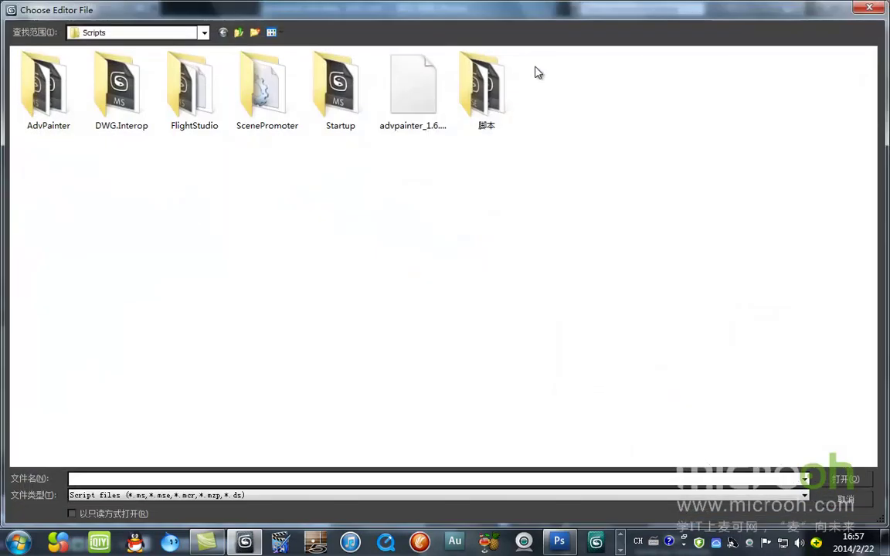
pyautogui.doubleClick(494, 104)
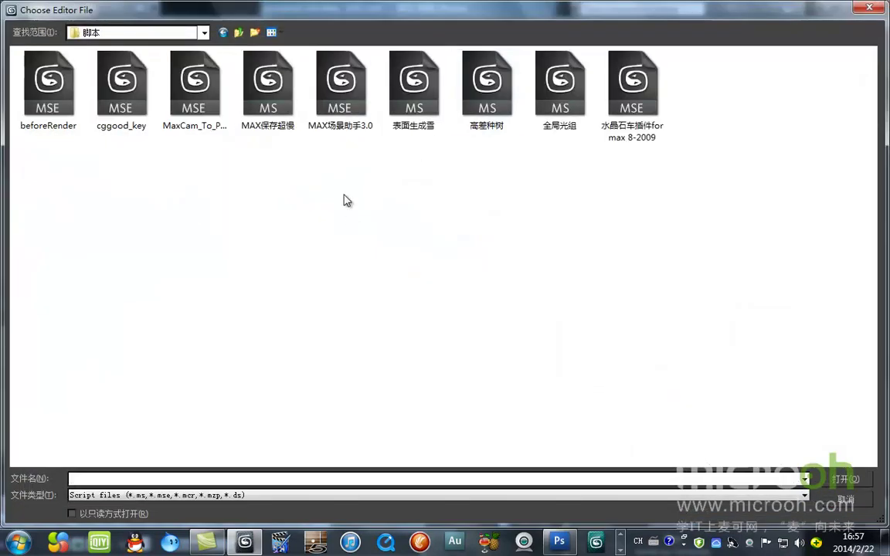
pyautogui.doubleClick(340, 85)
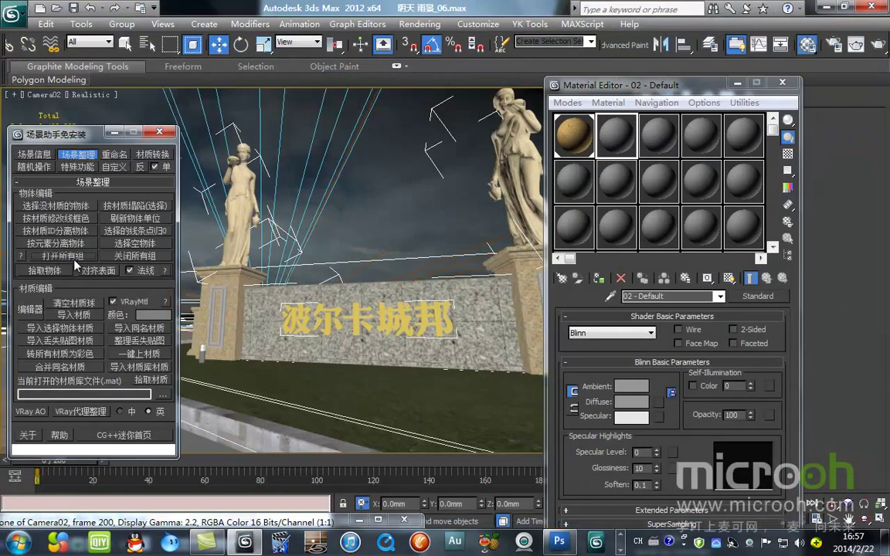
pyautogui.click(125, 243)
pyautogui.click(463, 313)
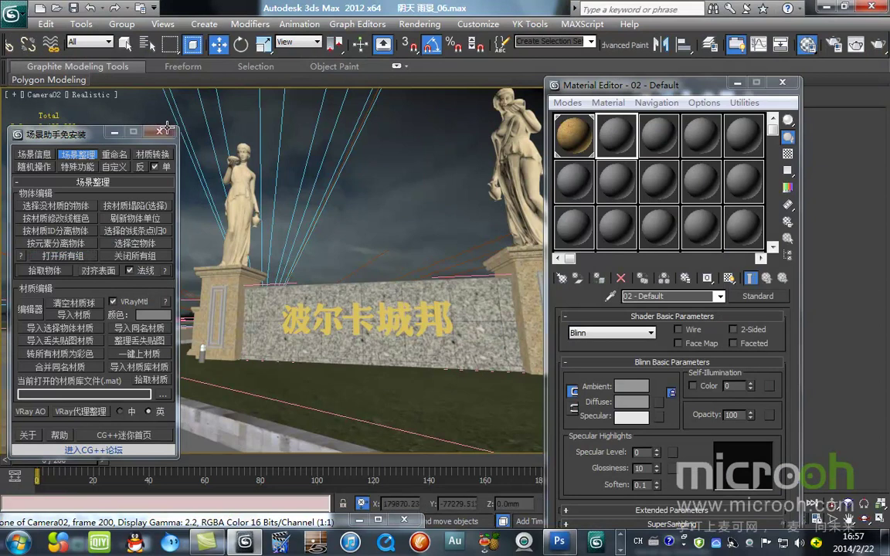
pyautogui.click(162, 135)
# Pick the sign wall's LOGO景墙 material into the second slot and isolate the objects that use it.
pyautogui.click(610, 295)
pyautogui.click(421, 272)
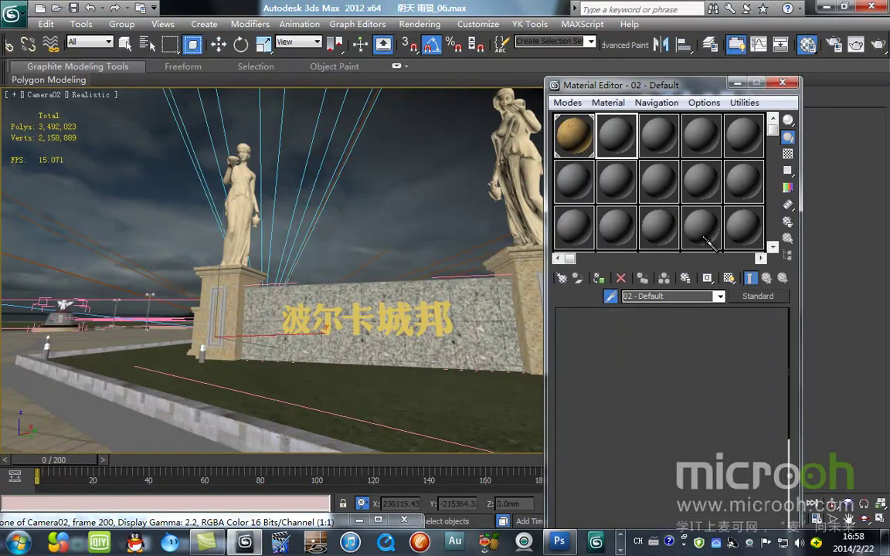
pyautogui.press('w')
pyautogui.click(788, 238)
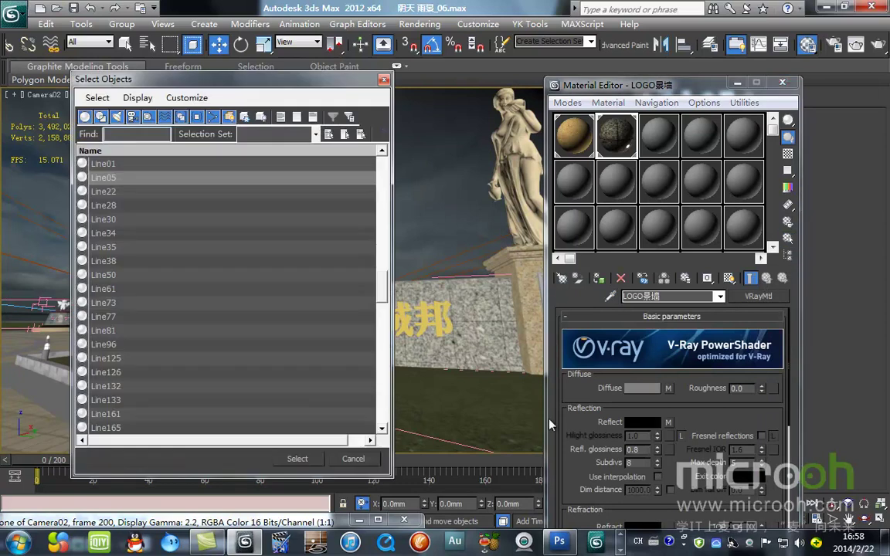
pyautogui.click(308, 460)
pyautogui.hotkey('alt', 'q')
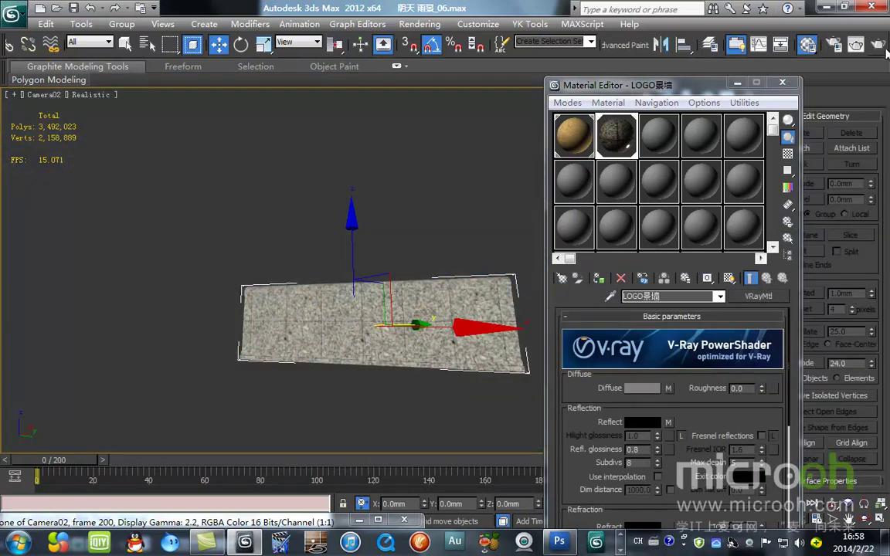
# Render the isolated sign wall and inspect the Falloff map in its material's Reflect slot.
pyautogui.click(856, 44)
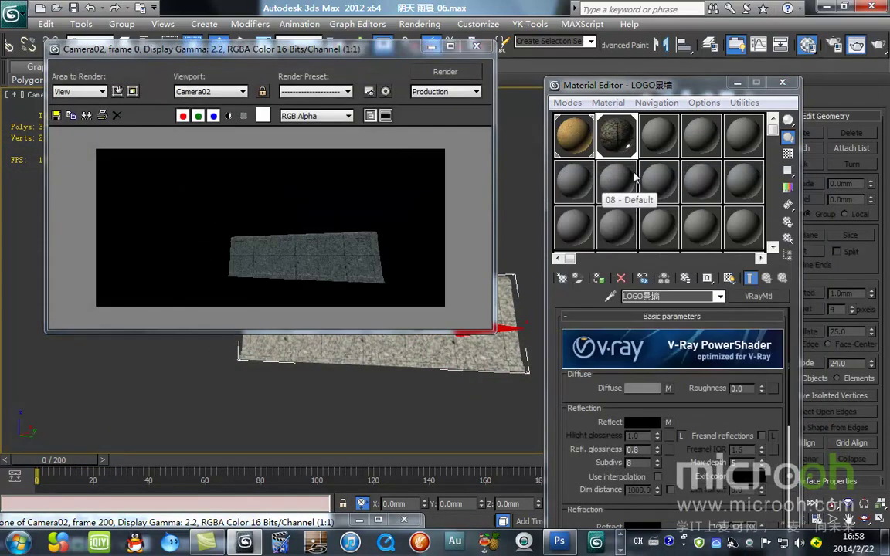
pyautogui.moveTo(610, 84); pyautogui.dragTo(554, 44)
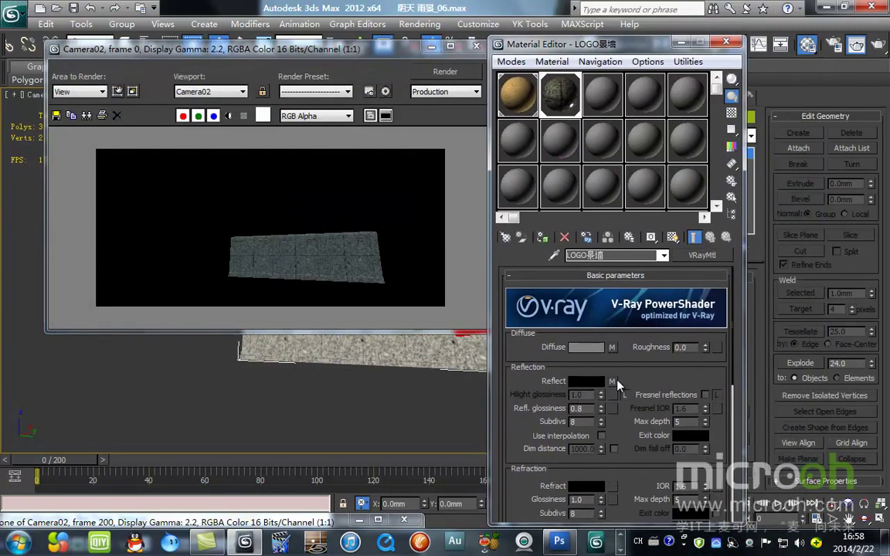
pyautogui.click(611, 381)
pyautogui.scroll(-5, 662, 364)
pyautogui.moveTo(737, 475); pyautogui.dragTo(737, 299)
pyautogui.click(710, 237)
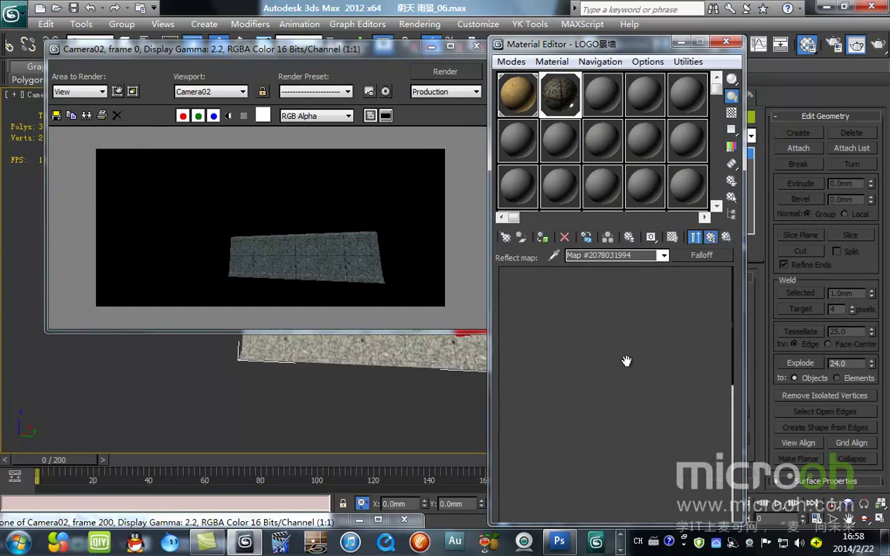
# Replace the LOGO景墙 material's reflection map with a new Falloff map.
pyautogui.click(613, 382)
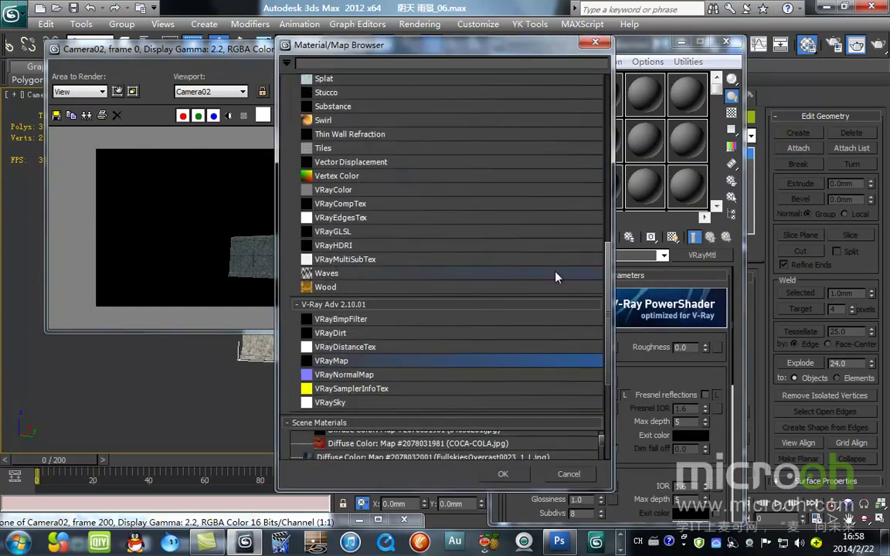
pyautogui.moveTo(609, 294); pyautogui.dragTo(598, 99)
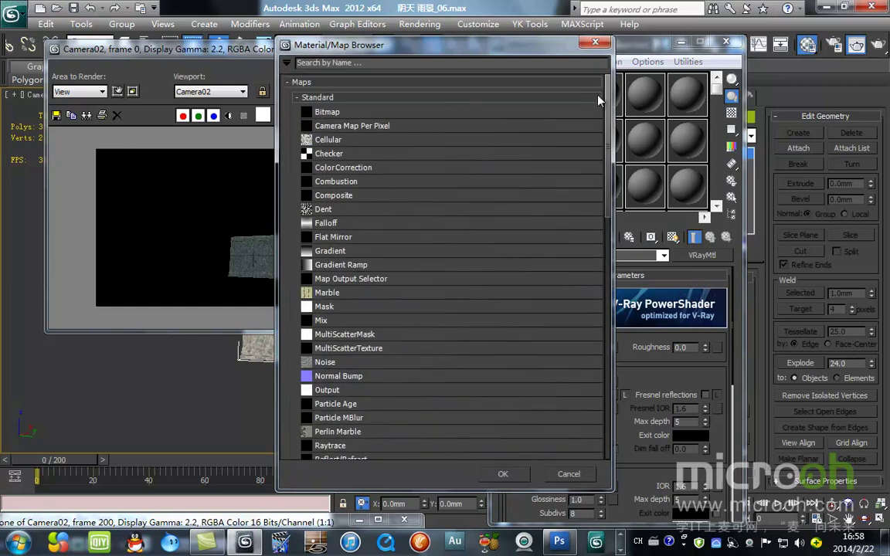
pyautogui.doubleClick(342, 223)
# Preview the LOGO景墙 material enlarged on a checkered background and darken the Falloff's second color to dark grey.
pyautogui.click(731, 112)
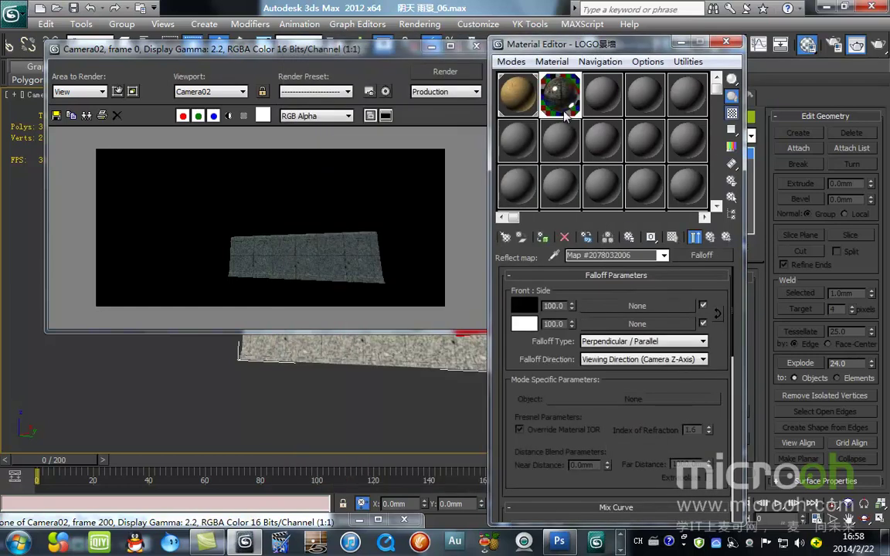
pyautogui.doubleClick(549, 107)
pyautogui.click(524, 324)
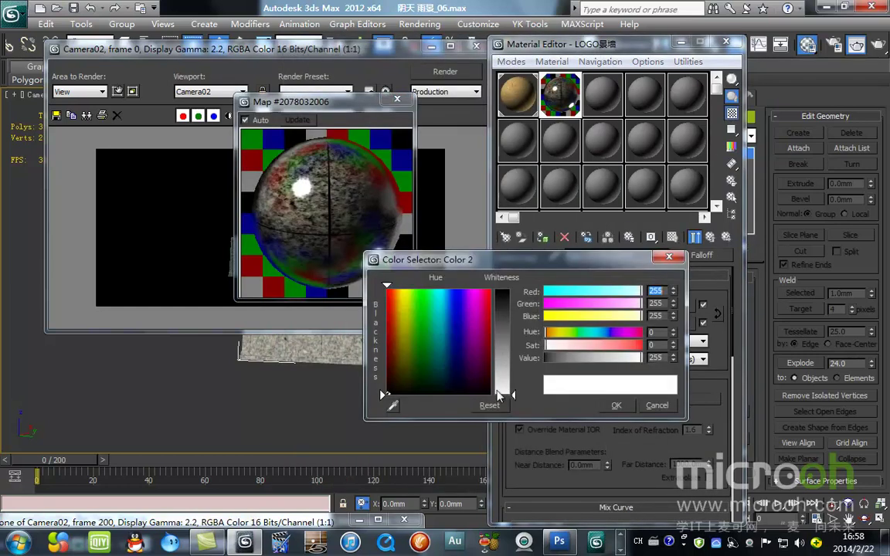
pyautogui.click(616, 404)
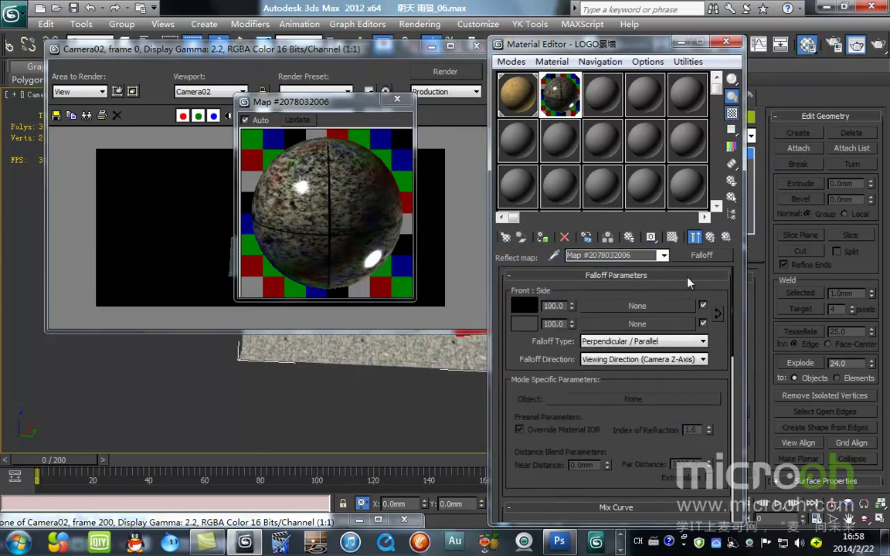
# Return to the LOGO景墙 material's main parameters and render the sign wall with the revised reflection.
pyautogui.click(712, 239)
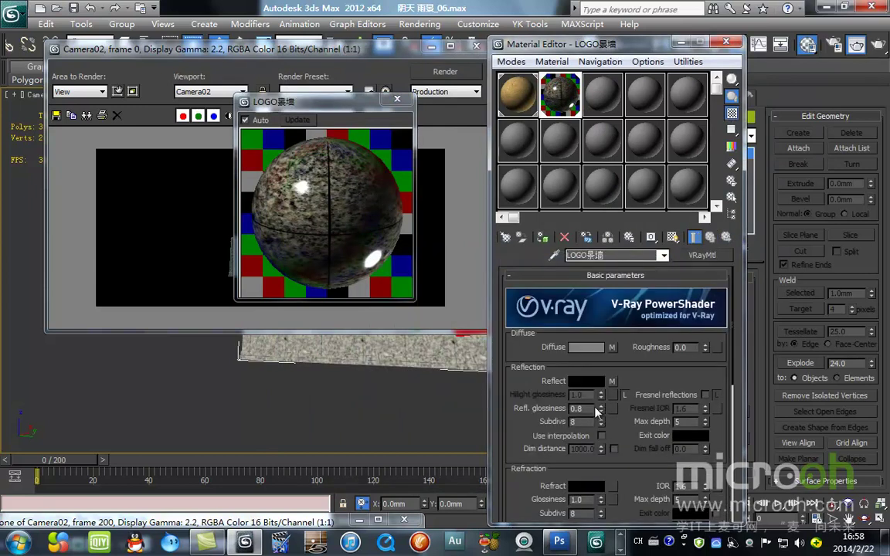
pyautogui.click(397, 99)
pyautogui.click(445, 71)
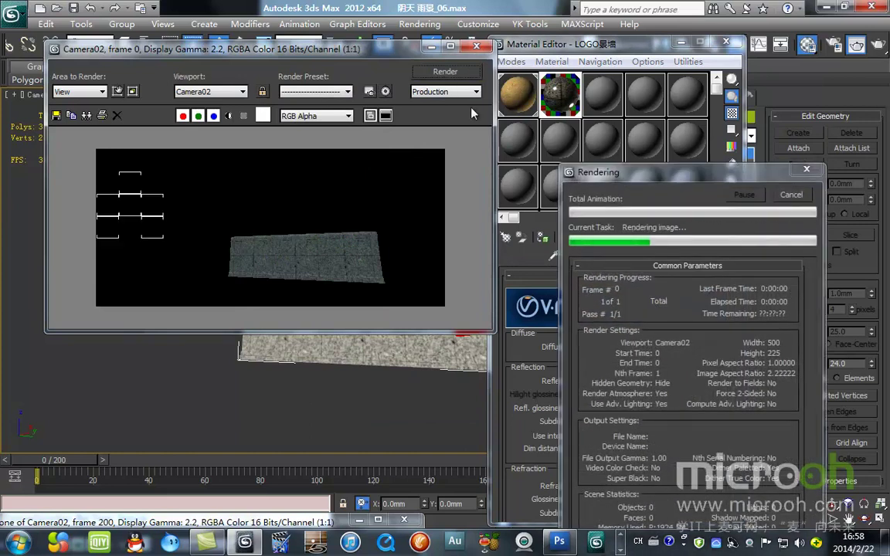
pyautogui.click(476, 46)
# Unhide all objects while leaving the hidden layers off.
pyautogui.rightClick(371, 231)
pyautogui.click(411, 174)
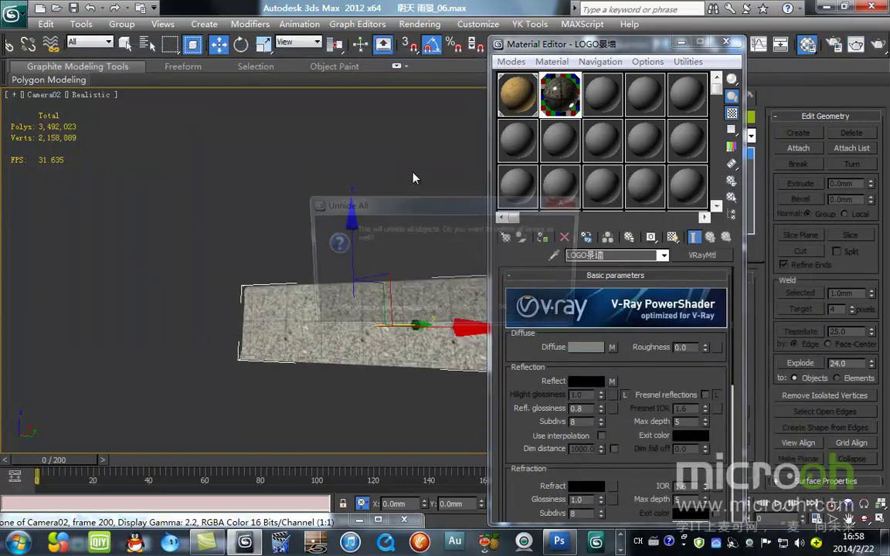
pyautogui.click(509, 312)
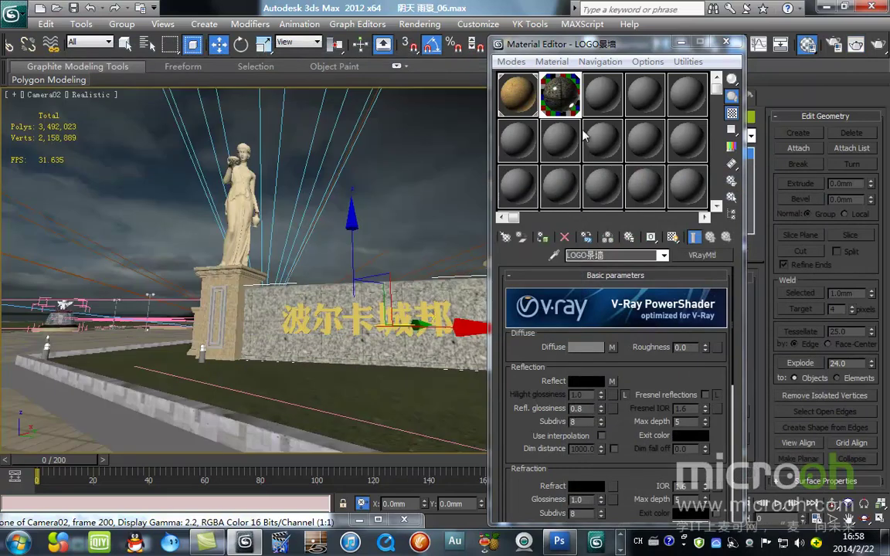
# Pick the lawn curb's 沿 material into the third slot, isolate the objects using it and render them.
pyautogui.click(601, 94)
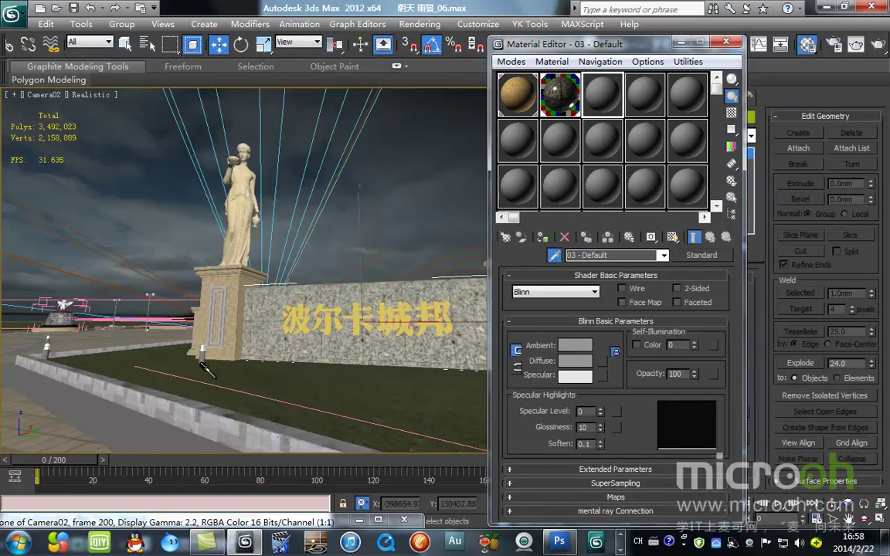
pyautogui.click(175, 369)
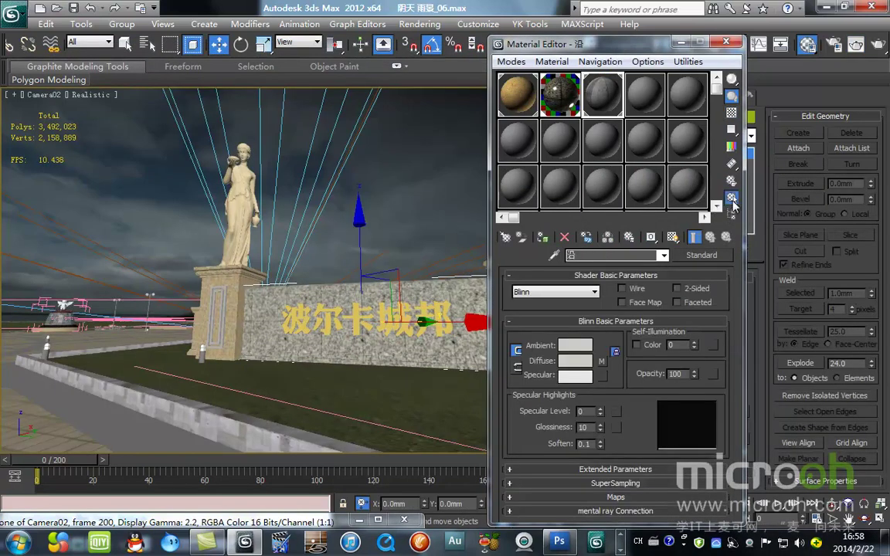
pyautogui.click(732, 197)
pyautogui.click(296, 459)
pyautogui.press('z')
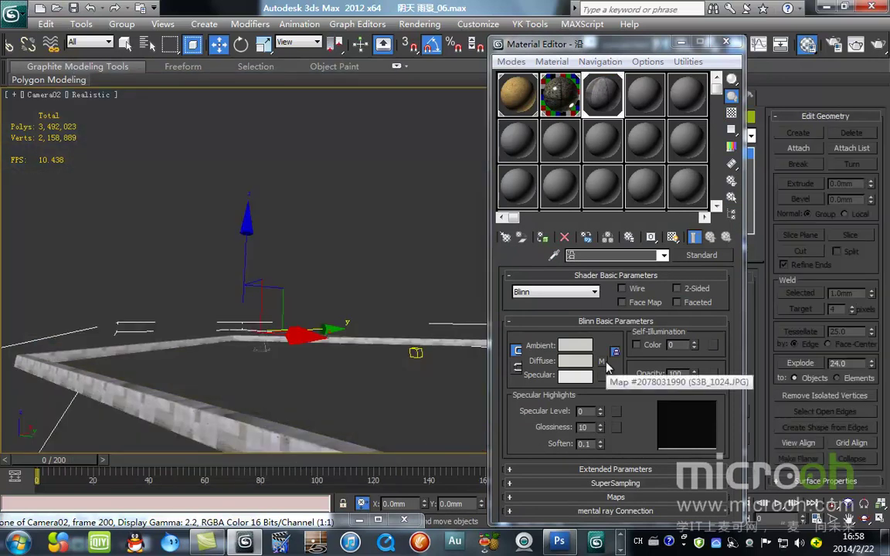
pyautogui.click(878, 46)
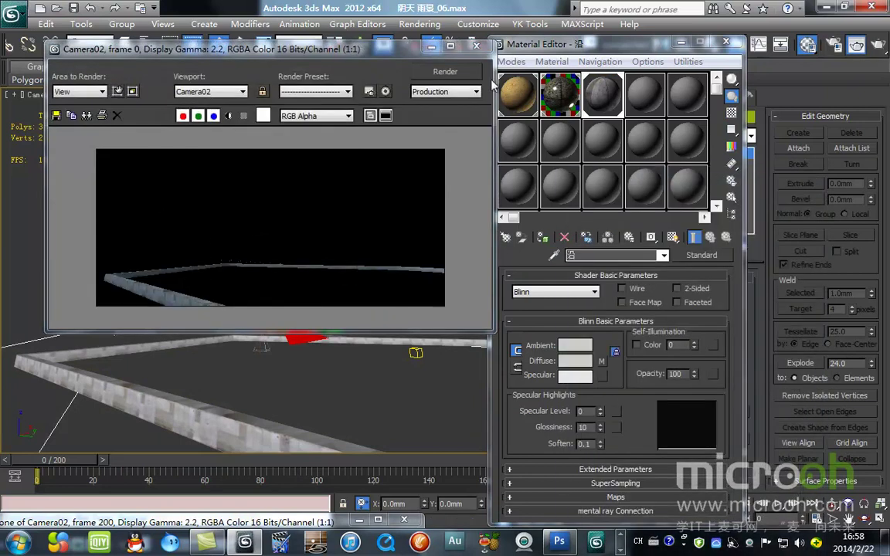
pyautogui.click(431, 45)
# Copy the 沿 material's diffuse map and convert the fourth sample material to a VRayMtl.
pyautogui.rightClick(601, 361)
pyautogui.click(639, 387)
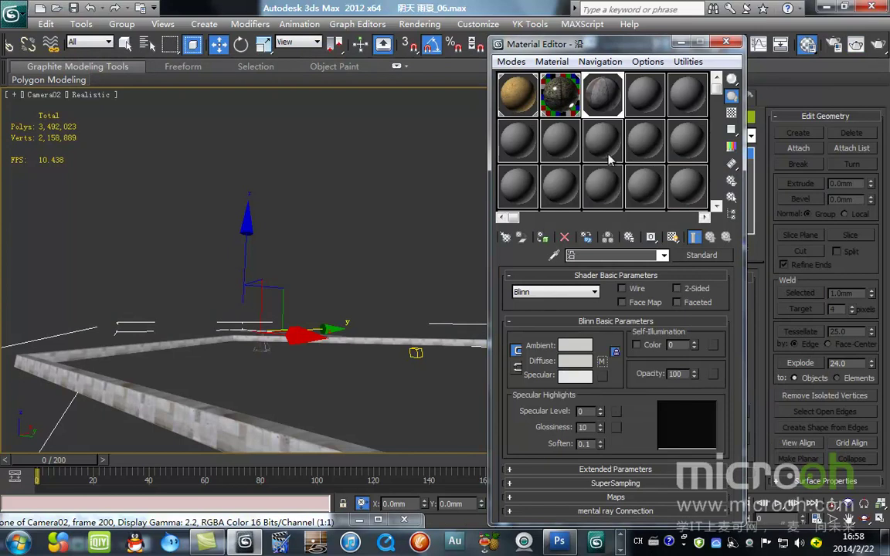
pyautogui.click(641, 98)
pyautogui.click(701, 255)
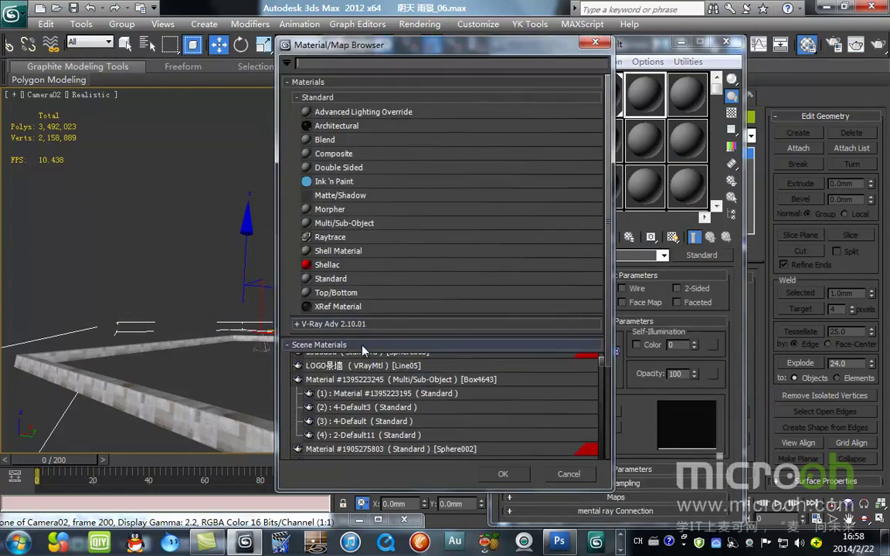
pyautogui.click(348, 324)
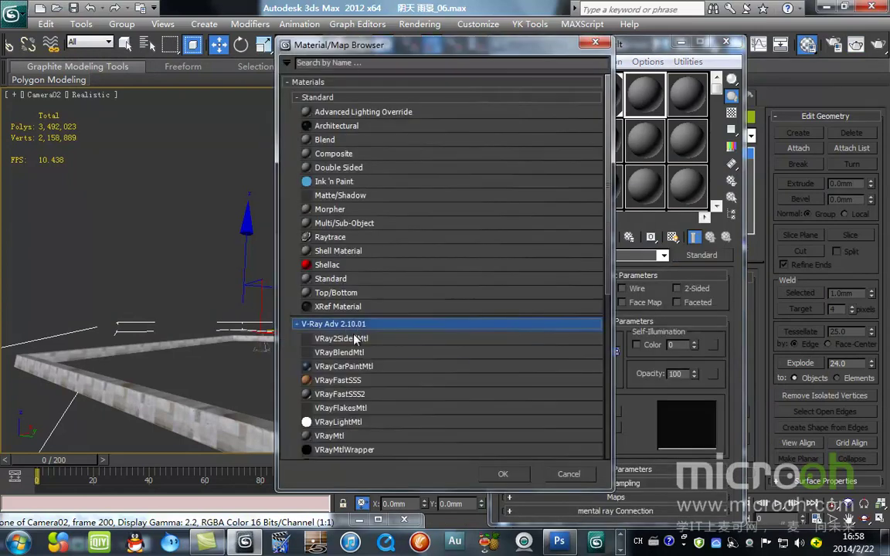
pyautogui.doubleClick(330, 435)
# Paste the copied map into the 04 - Default VRayMtl's diffuse and show the texture on the lawn curb in the viewport.
pyautogui.rightClick(616, 351)
pyautogui.click(673, 371)
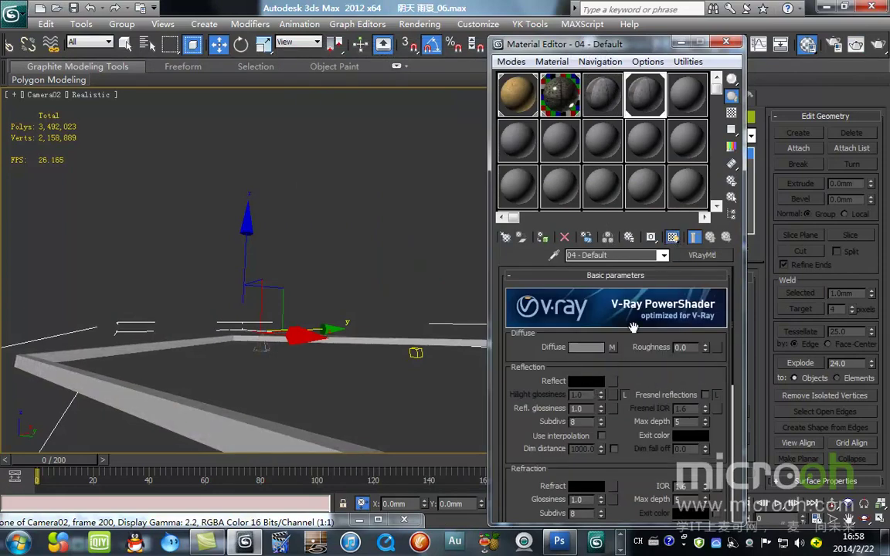
pyautogui.click(613, 348)
pyautogui.click(710, 237)
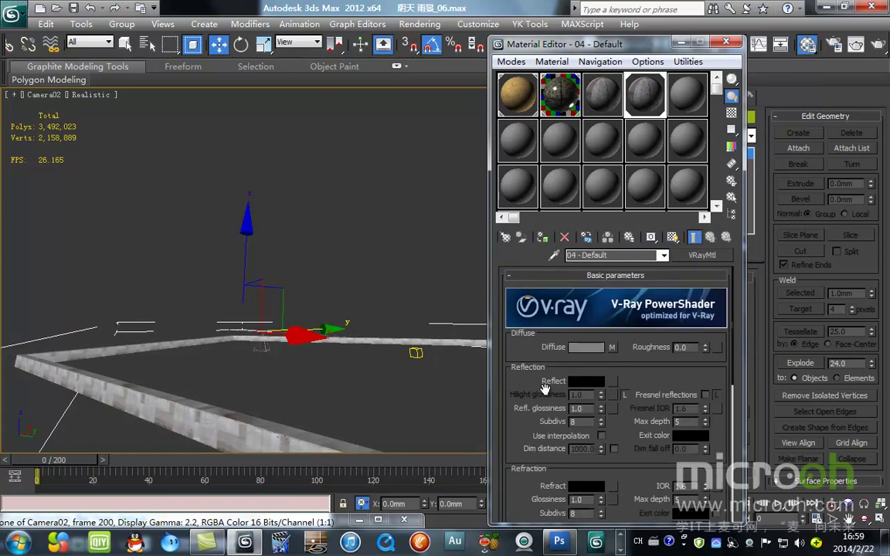
# Set the curb VRayMtl's reflection color to a grey value of 35 and render the isolated curb.
pyautogui.click(597, 384)
pyautogui.moveTo(512, 293); pyautogui.dragTo(507, 307)
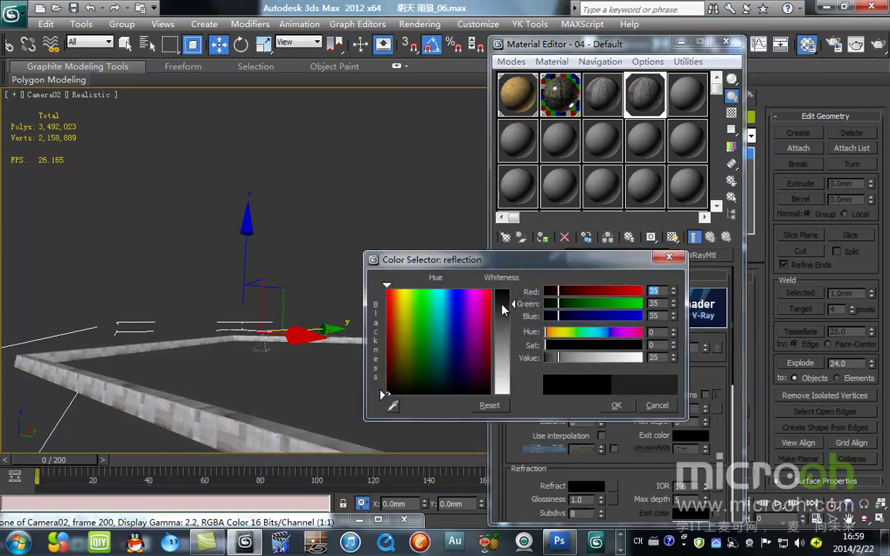
pyautogui.click(616, 407)
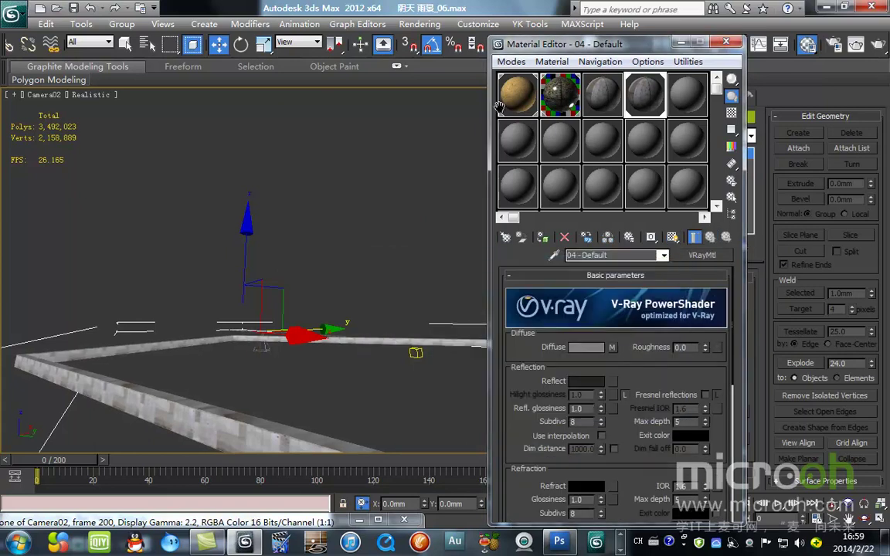
pyautogui.click(877, 47)
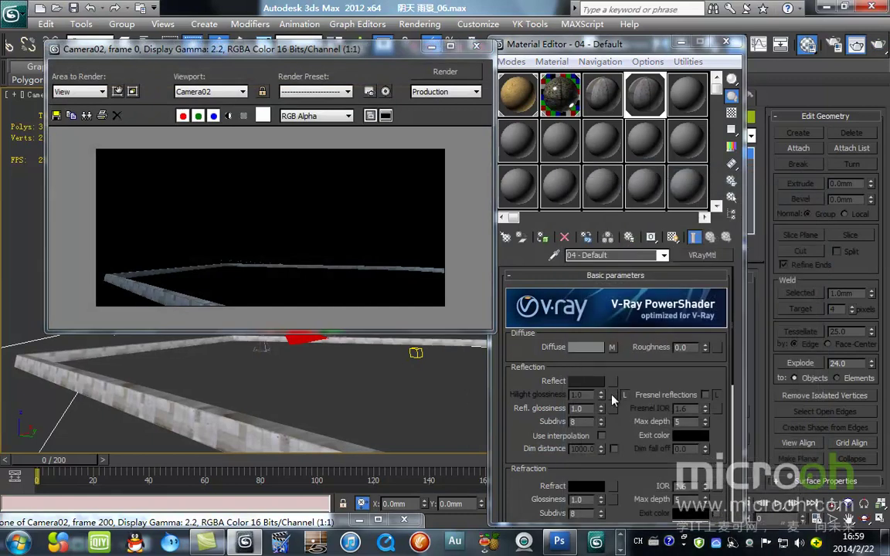
# Unlock highlight glossiness on the curb material, set it to 0.81 and reflection glossiness to 0.89, and close the render.
pyautogui.click(624, 394)
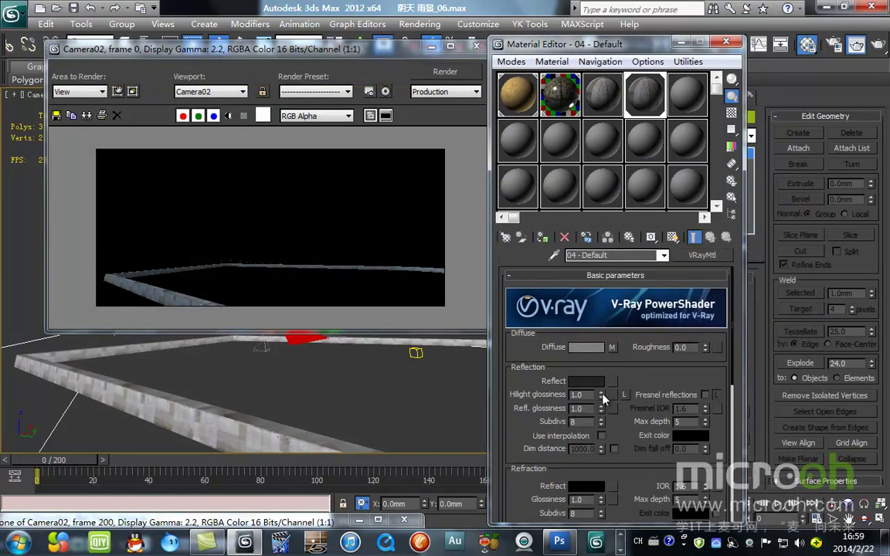
pyautogui.moveTo(602, 410); pyautogui.dragTo(602, 423)
pyautogui.click(476, 48)
# Unhide all objects to bring the scene around the curb back.
pyautogui.rightClick(365, 196)
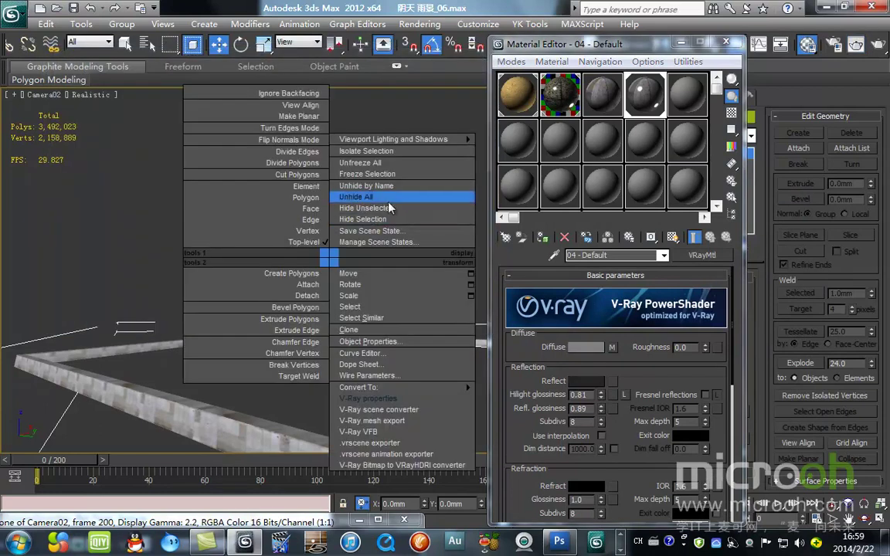
pyautogui.click(363, 197)
pyautogui.click(465, 312)
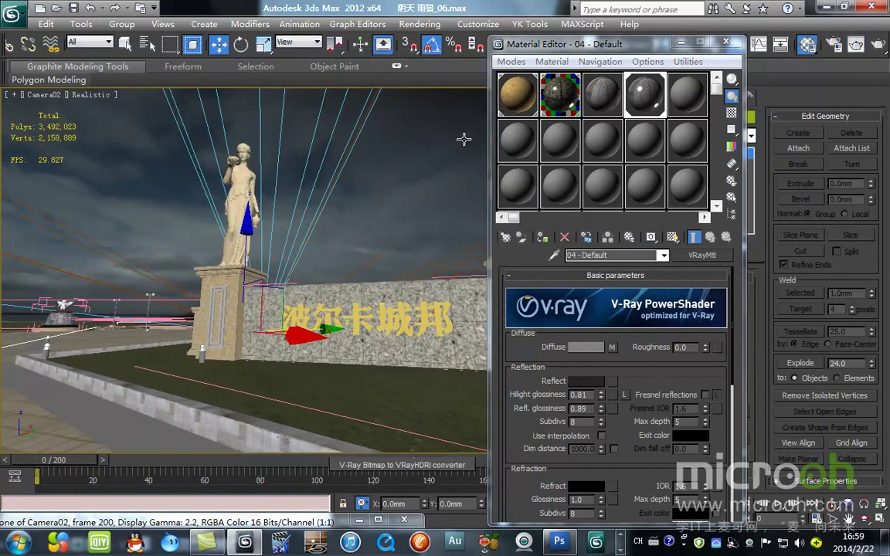
# Pick the statue pedestal's 黄秀石光面 material into the sixth slot and isolate the objects using it.
pyautogui.click(536, 154)
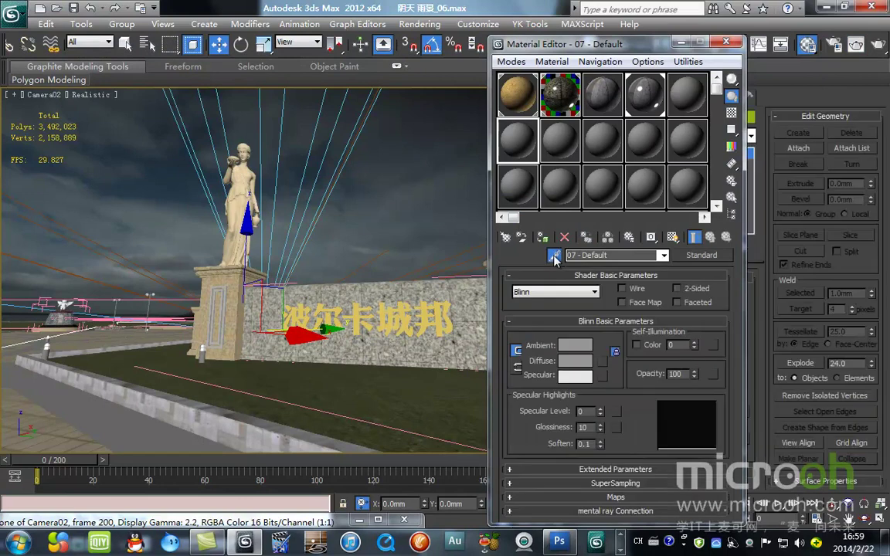
pyautogui.click(241, 269)
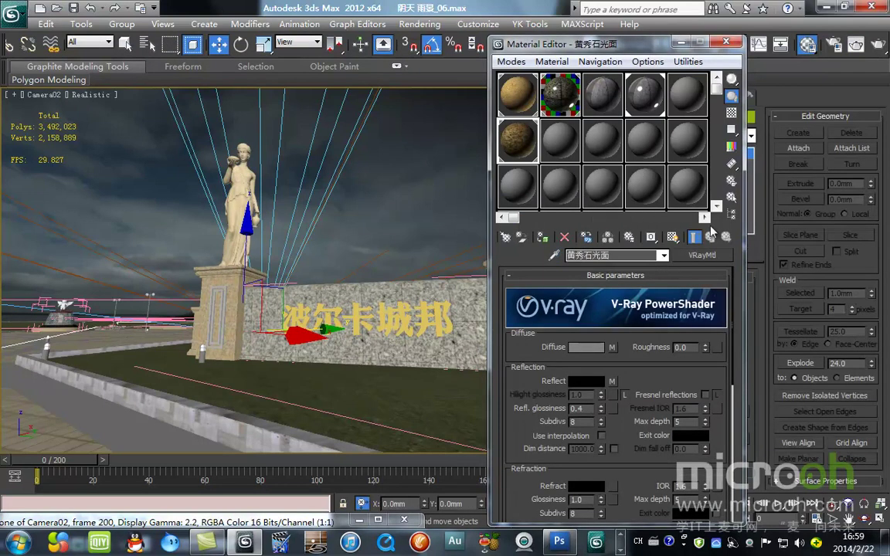
pyautogui.press('h')
pyautogui.click(296, 459)
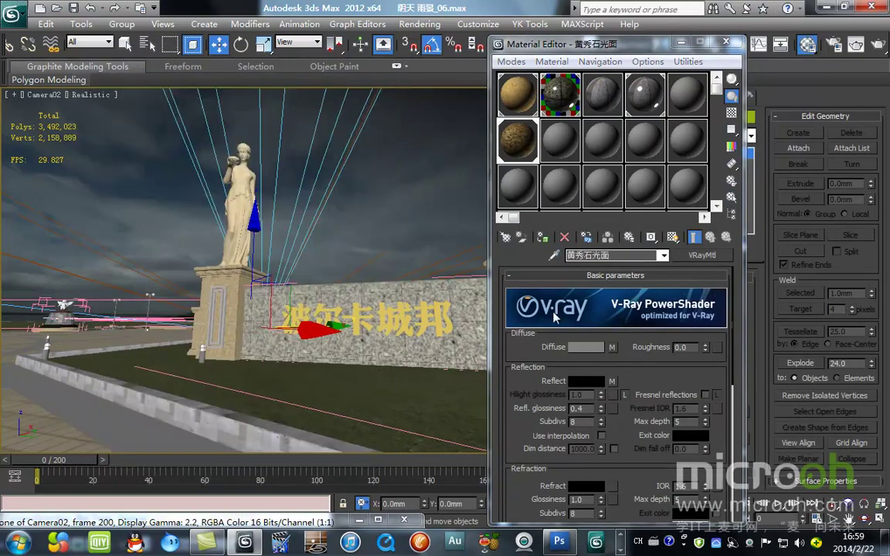
pyautogui.hotkey('alt', 'q')
# Check the 黄秀石光面 reflection map, preview the material enlarged on a checkered background and render the isolated pedestals.
pyautogui.click(612, 380)
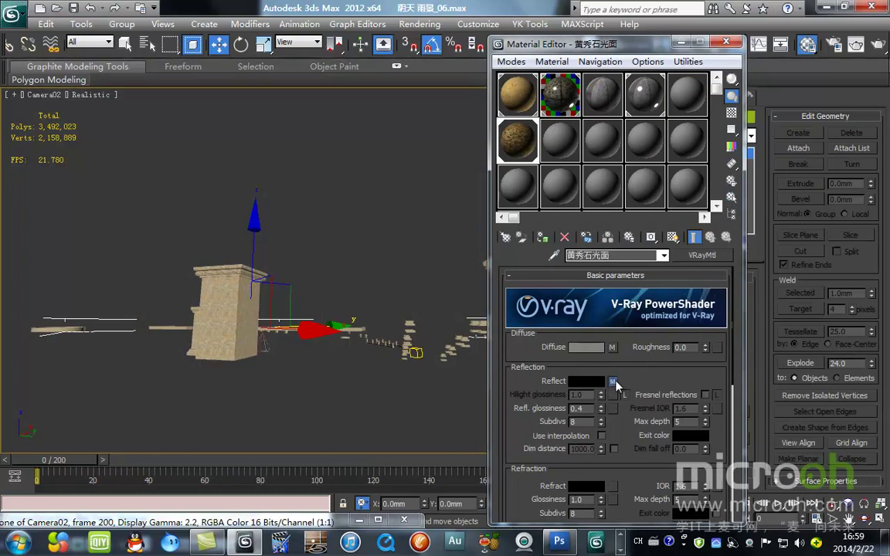
pyautogui.click(709, 236)
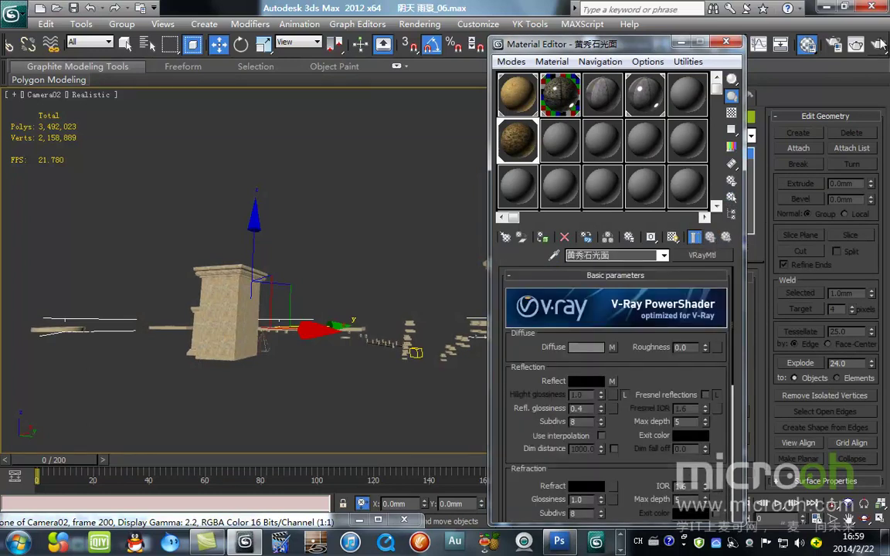
pyautogui.click(730, 114)
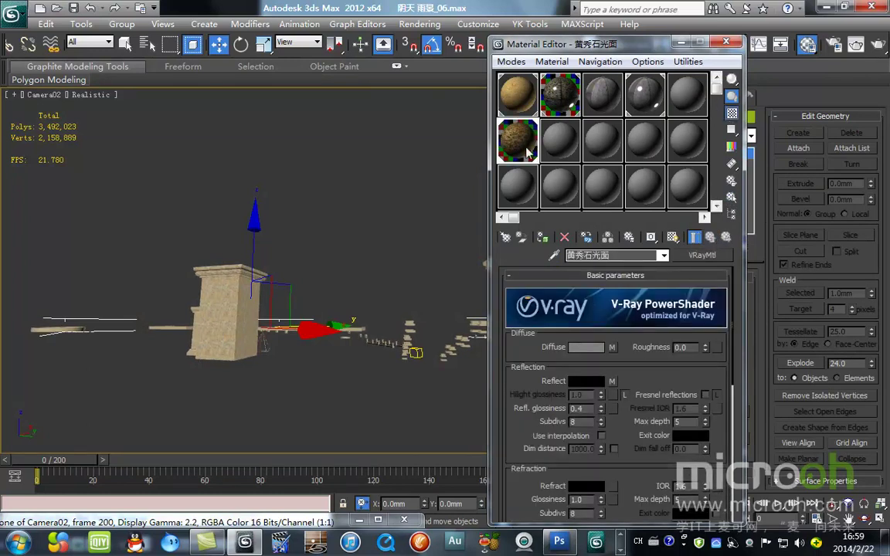
pyautogui.doubleClick(518, 140)
pyautogui.click(396, 103)
pyautogui.hotkey('shift', 'q')
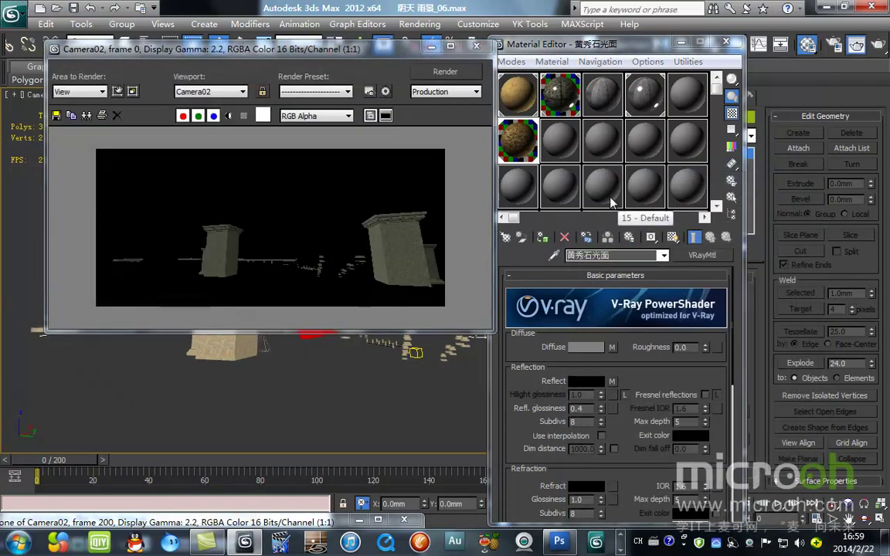
# Dismiss the pedestal render and unhide all objects while leaving the hidden layers off.
pyautogui.click(430, 46)
pyautogui.rightClick(397, 253)
pyautogui.click(436, 192)
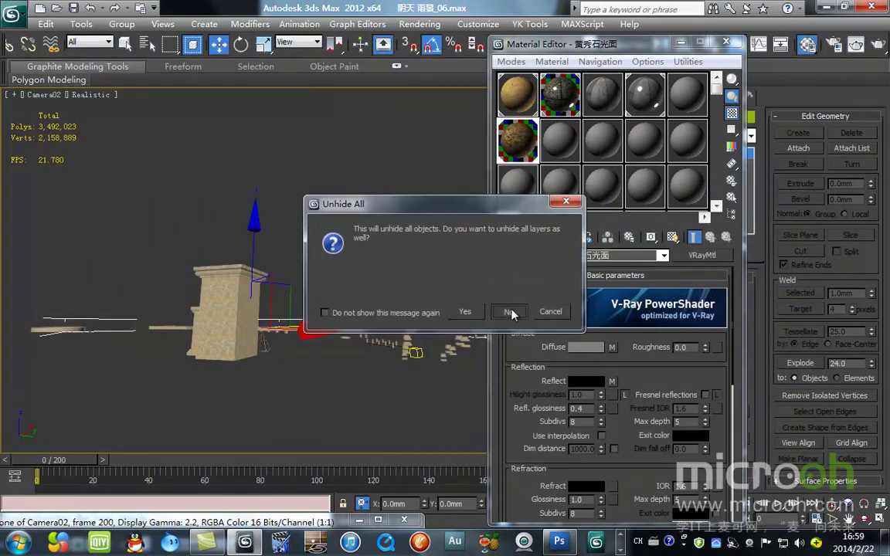
pyautogui.click(510, 313)
# Pick the lawn bollard lamp's metal4 material into the seventh slot and isolate the objects using it.
pyautogui.moveTo(634, 44); pyautogui.dragTo(782, 35)
pyautogui.click(735, 139)
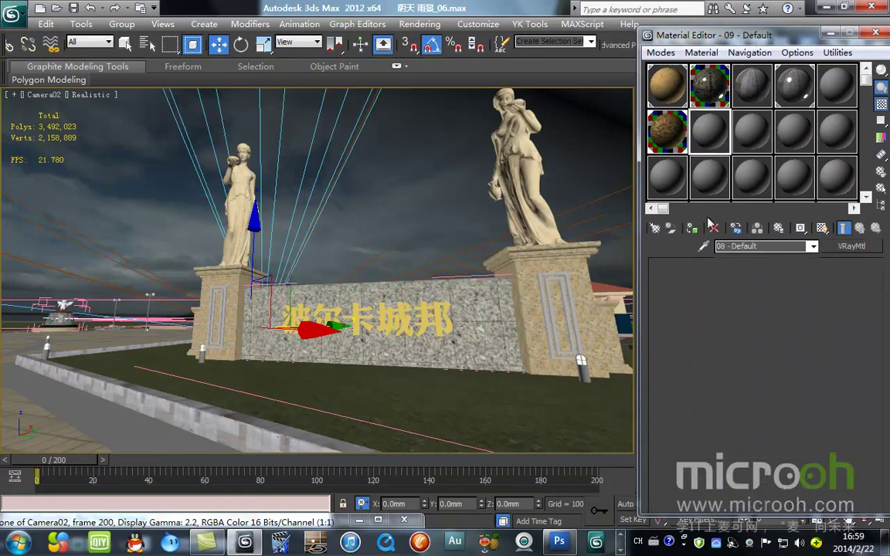
pyautogui.click(715, 147)
pyautogui.click(702, 246)
pyautogui.click(575, 359)
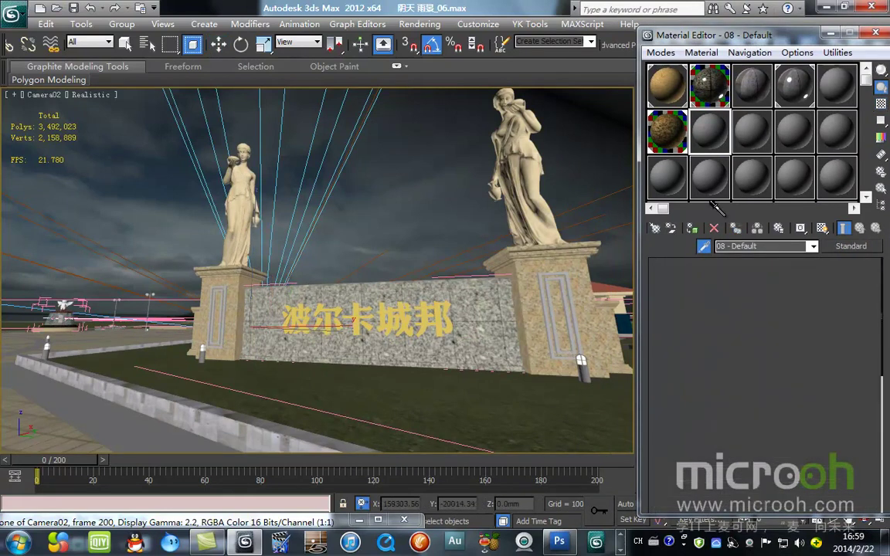
pyautogui.click(880, 190)
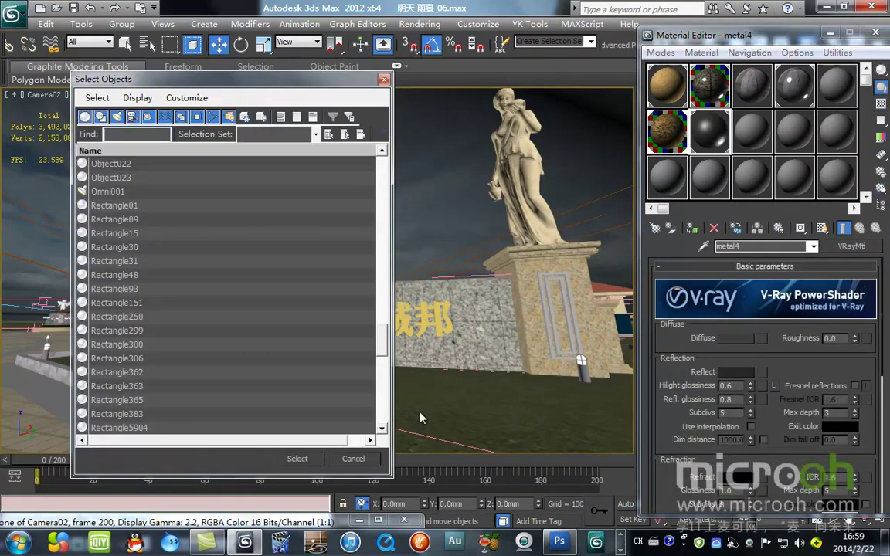
pyautogui.click(298, 459)
pyautogui.hotkey('alt', 'q')
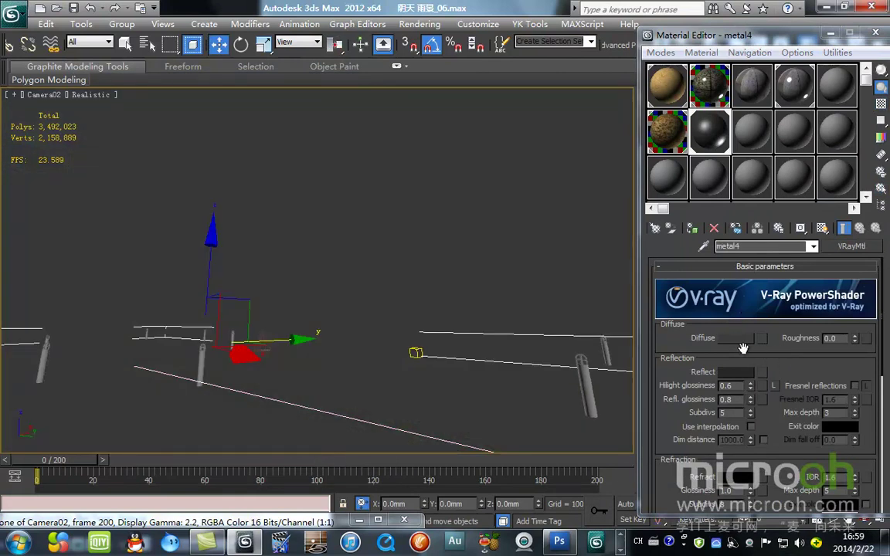
# Adjust metal4's diffuse color to a dark grey and set its reflection color to a grey value of 12.
pyautogui.click(740, 339)
pyautogui.moveTo(514, 315); pyautogui.dragTo(516, 390)
pyautogui.click(612, 406)
pyautogui.click(740, 374)
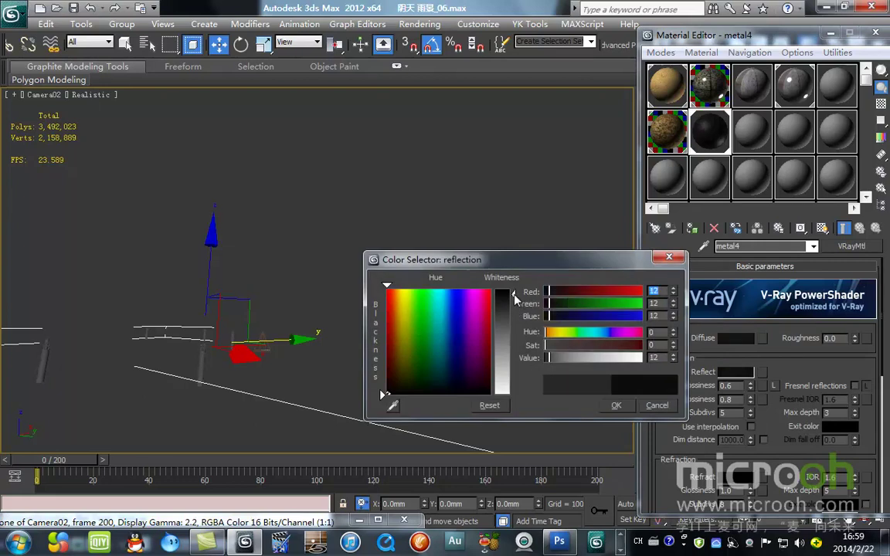
pyautogui.click(616, 405)
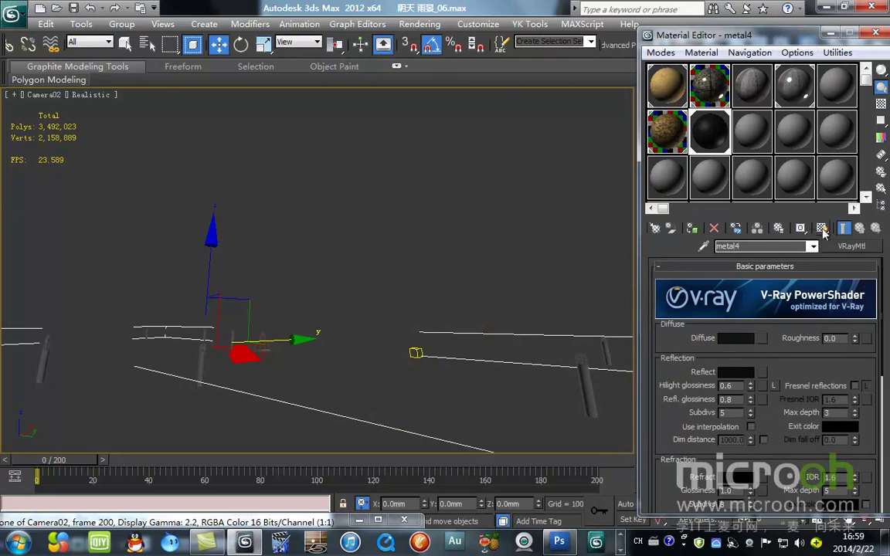
# Render the isolated bollard lamps and review metal4's BRDF, maps and reflection color settings.
pyautogui.moveTo(762, 41); pyautogui.dragTo(551, 42)
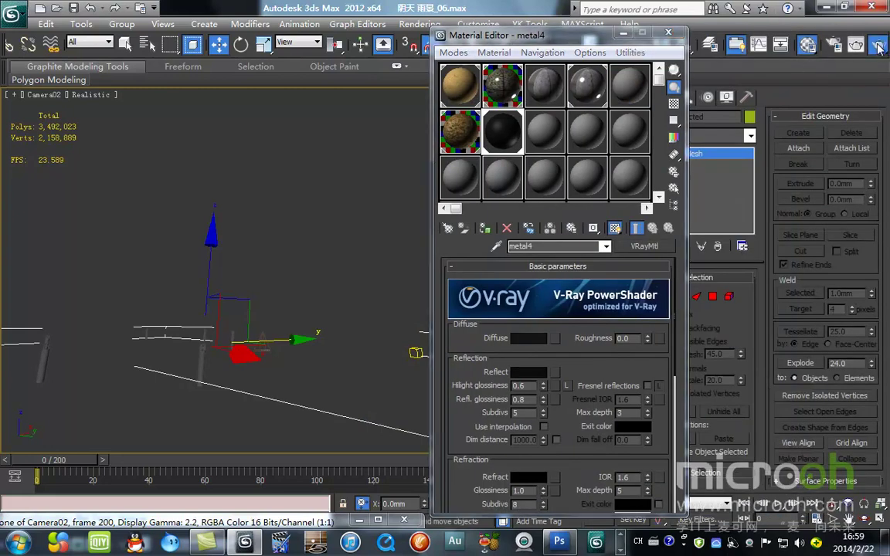
pyautogui.hotkey('shift', 'q')
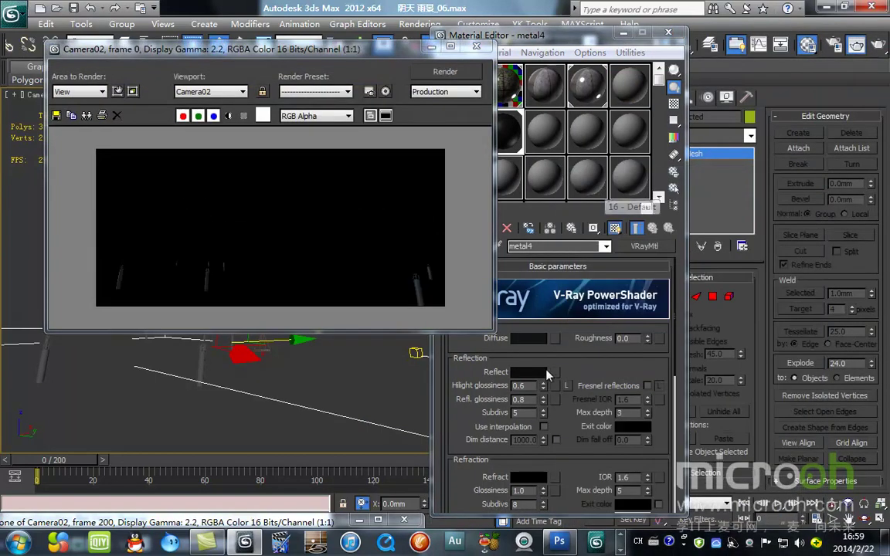
pyautogui.moveTo(581, 452); pyautogui.dragTo(598, 94)
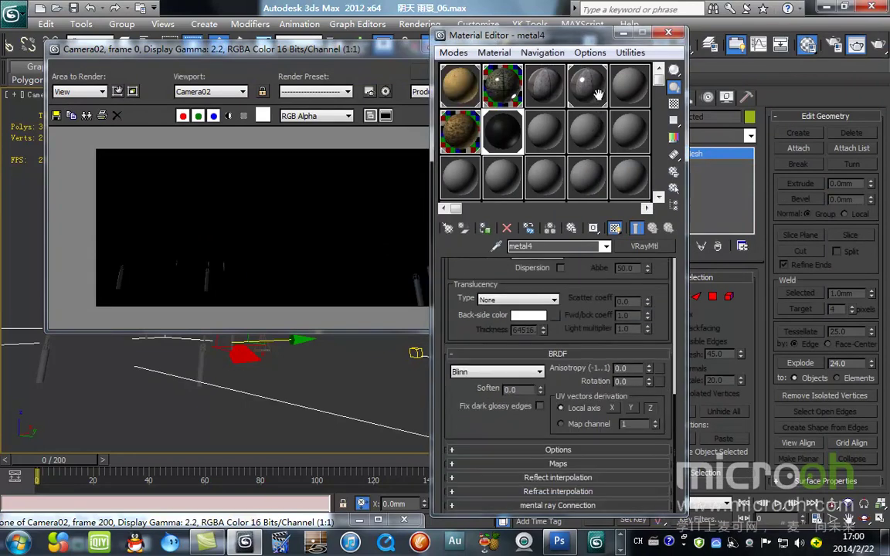
pyautogui.click(557, 463)
pyautogui.scroll(10, 511, 360)
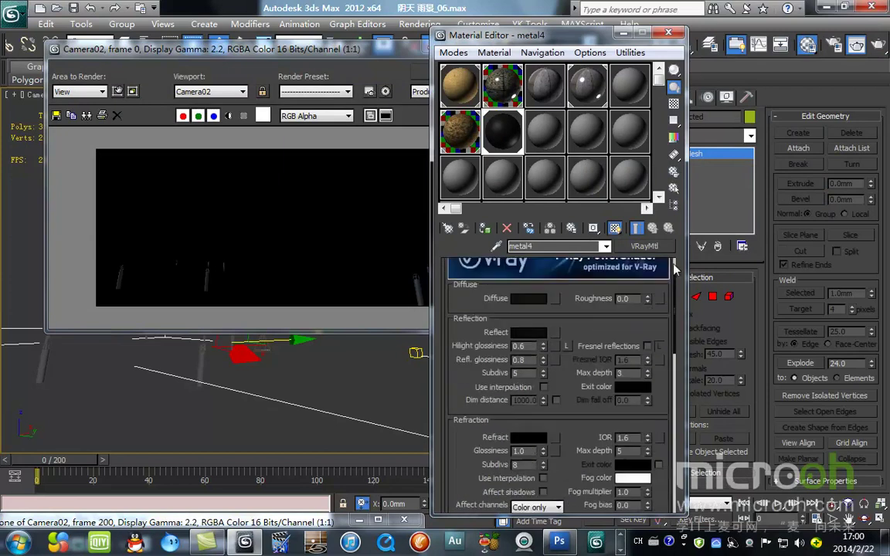
pyautogui.click(524, 373)
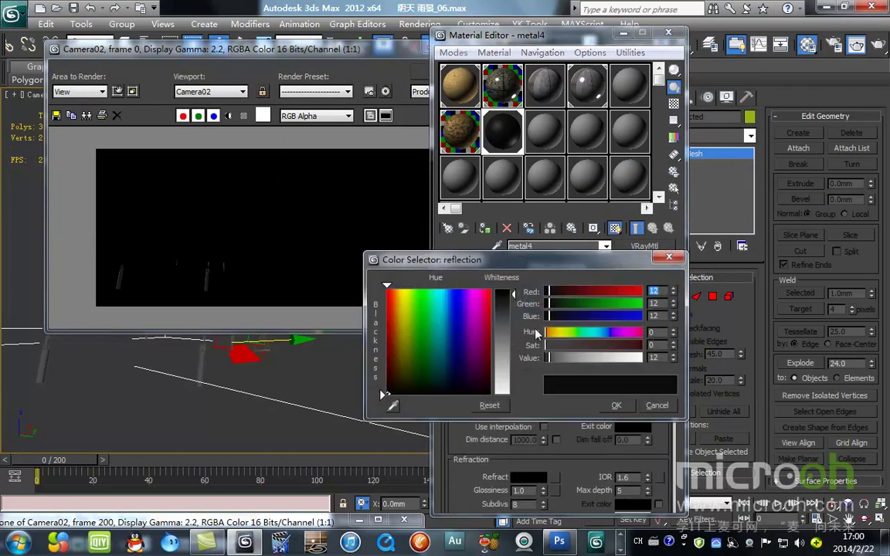
pyautogui.click(615, 407)
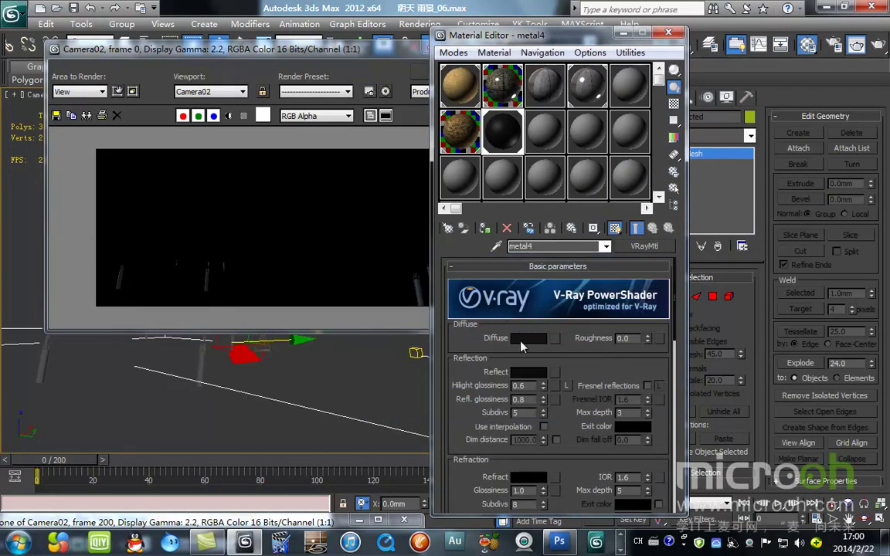
# Set metal4's diffuse color to pure black, value 0, and render the bollard lamps again.
pyautogui.click(522, 340)
pyautogui.moveTo(514, 299); pyautogui.dragTo(514, 289)
pyautogui.click(423, 72)
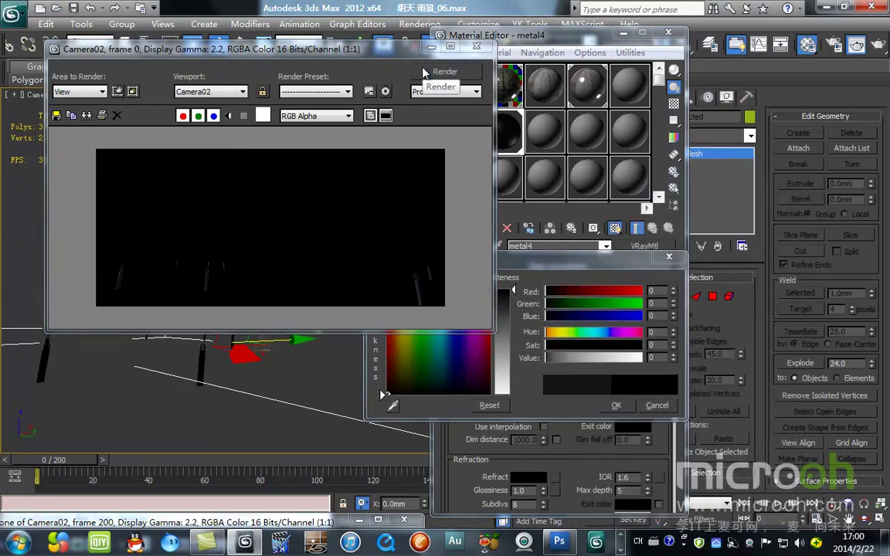
pyautogui.click(477, 48)
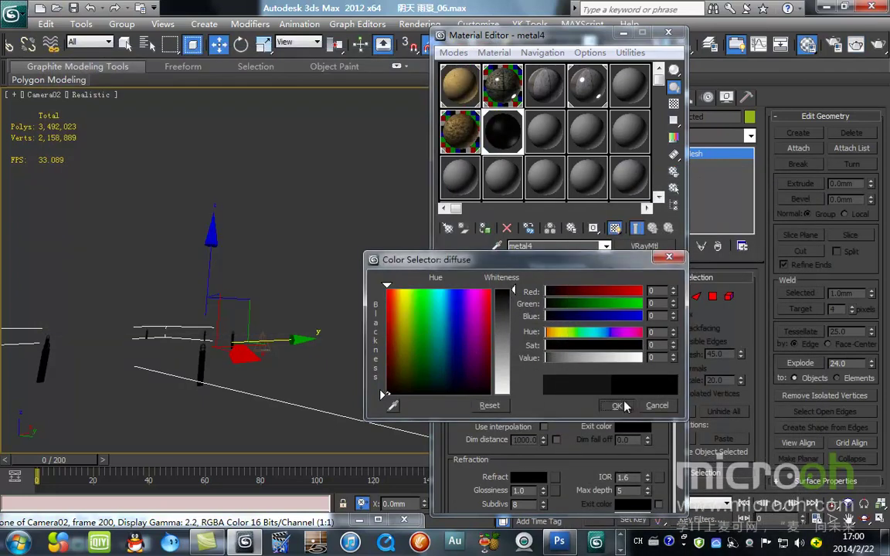
pyautogui.click(624, 405)
# Unhide all objects around the bollard lamps without unhiding the hidden layers.
pyautogui.rightClick(308, 296)
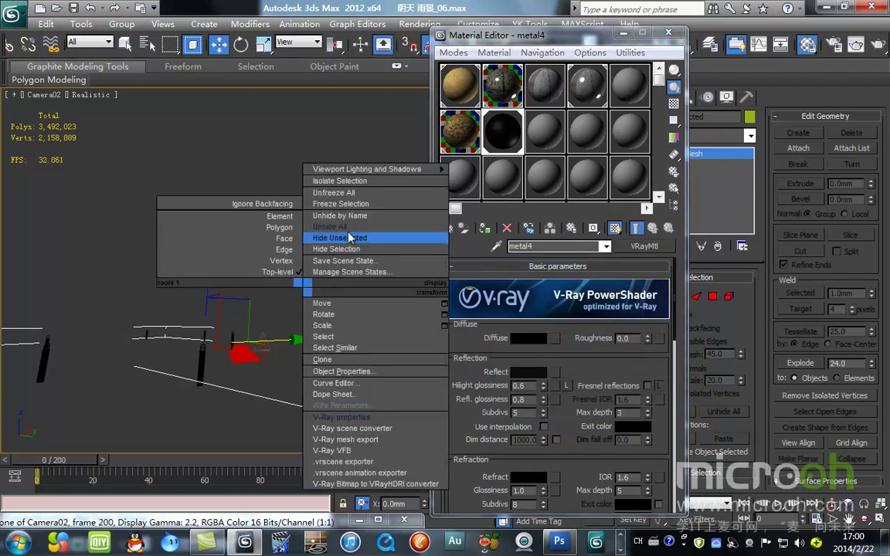
pyautogui.click(325, 205)
pyautogui.click(516, 313)
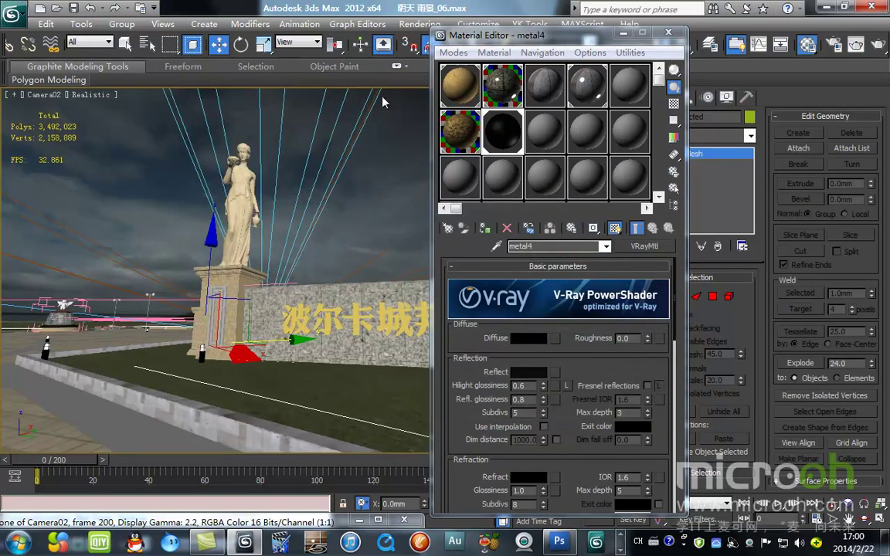
# Select all objects that use the metal4 material and hide them.
pyautogui.moveTo(531, 45); pyautogui.dragTo(703, 73)
pyautogui.moveTo(698, 56); pyautogui.dragTo(696, 56)
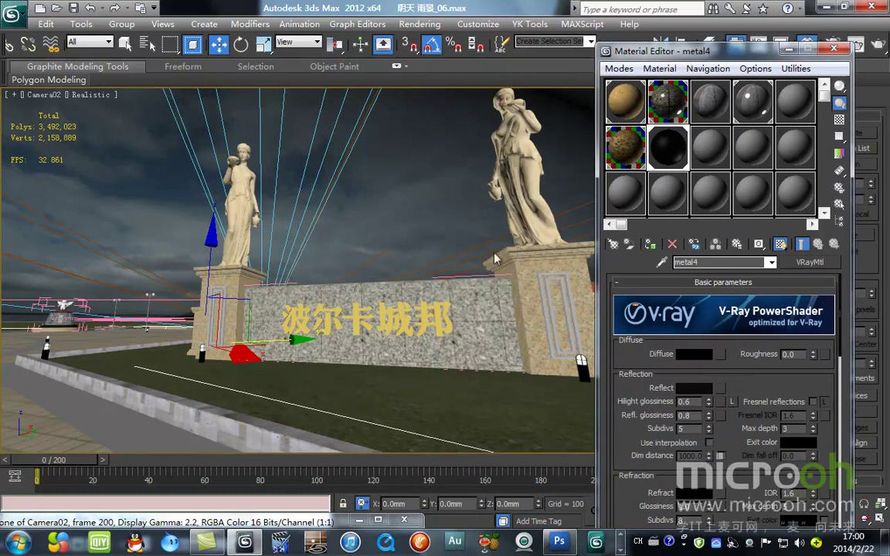
pyautogui.hotkey('alt', 'u')
pyautogui.click(507, 312)
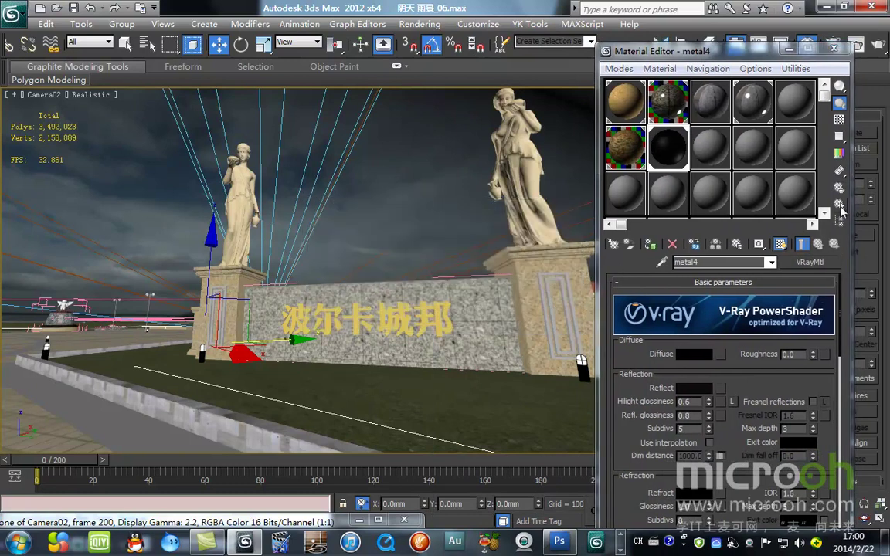
pyautogui.click(840, 205)
pyautogui.click(311, 460)
pyautogui.rightClick(454, 286)
pyautogui.click(463, 230)
# Sample the lamps' white glass material into an empty slot and select every object that uses it.
pyautogui.click(715, 153)
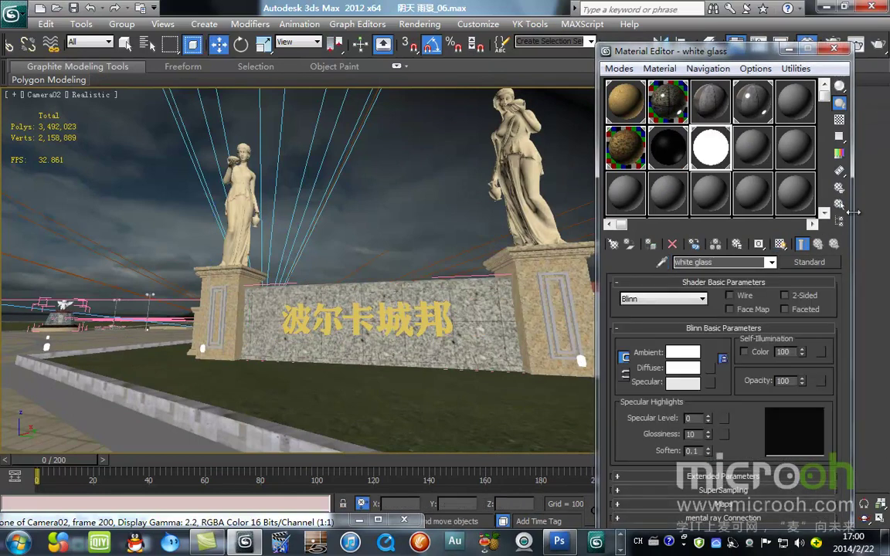
pyautogui.click(839, 203)
pyautogui.click(298, 459)
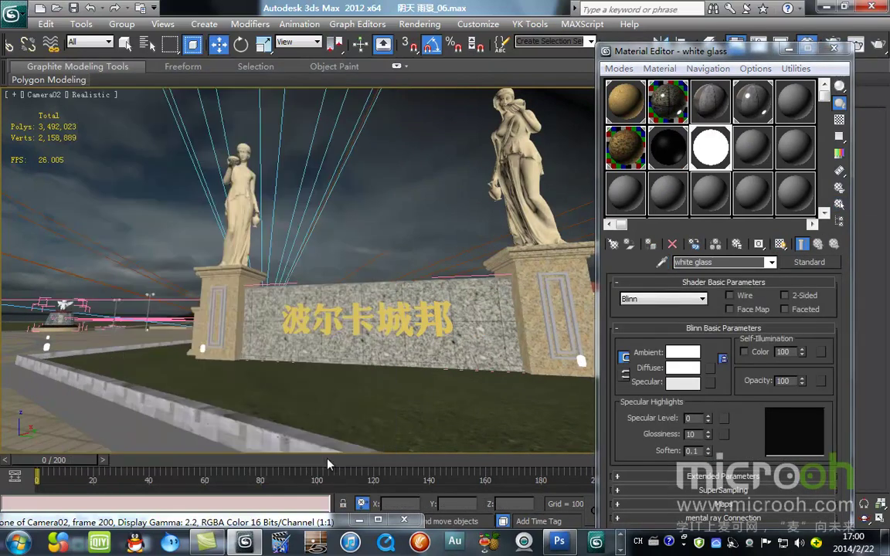
pyautogui.moveTo(629, 51); pyautogui.dragTo(444, 13)
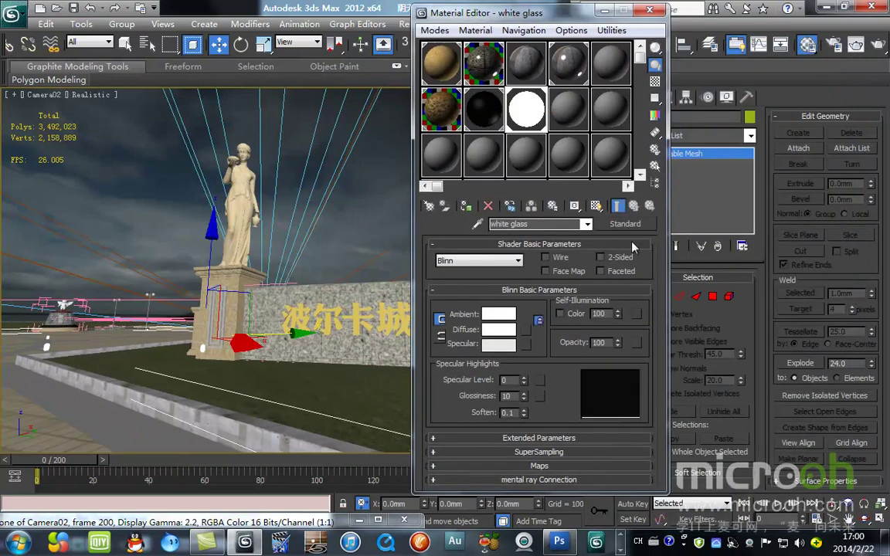
# Convert the empty sample after white glass to a VRayMtl with a dark blue-grey diffuse color.
pyautogui.click(575, 113)
pyautogui.click(627, 224)
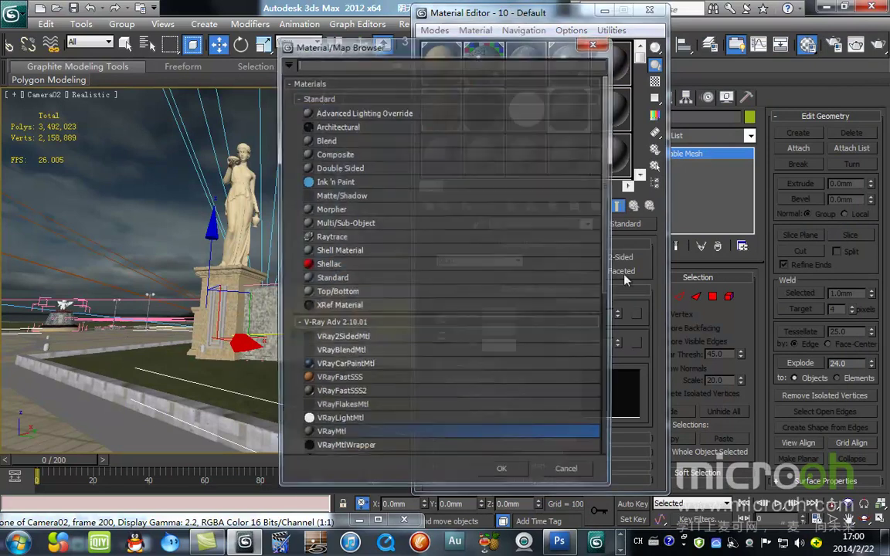
pyautogui.doubleClick(366, 440)
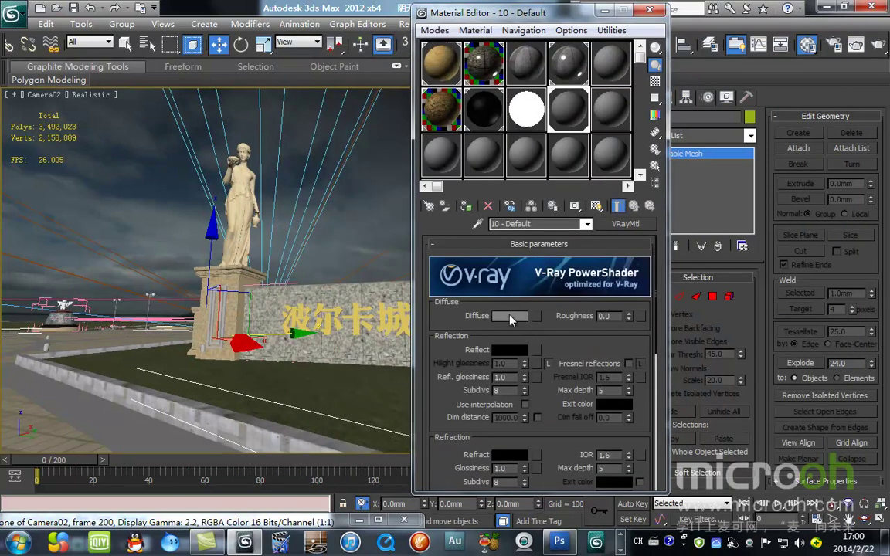
pyautogui.click(509, 314)
pyautogui.click(448, 387)
pyautogui.moveTo(513, 342)
pyautogui.mouseDown()
pyautogui.moveTo(512, 298)
pyautogui.moveTo(513, 316)
pyautogui.mouseUp()
pyautogui.click(616, 404)
# Set the new glass material's reflection color to grey 69 and its refraction color to grey 176.
pyautogui.click(522, 345)
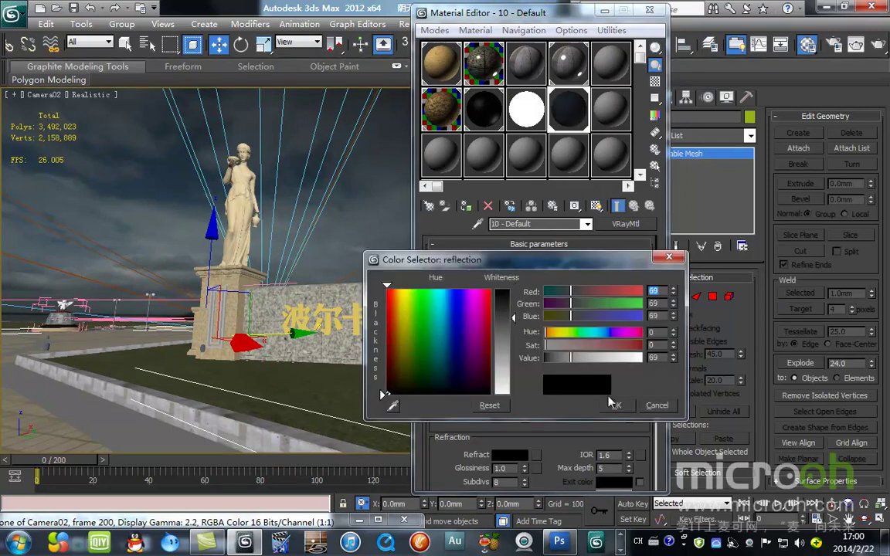
pyautogui.click(614, 402)
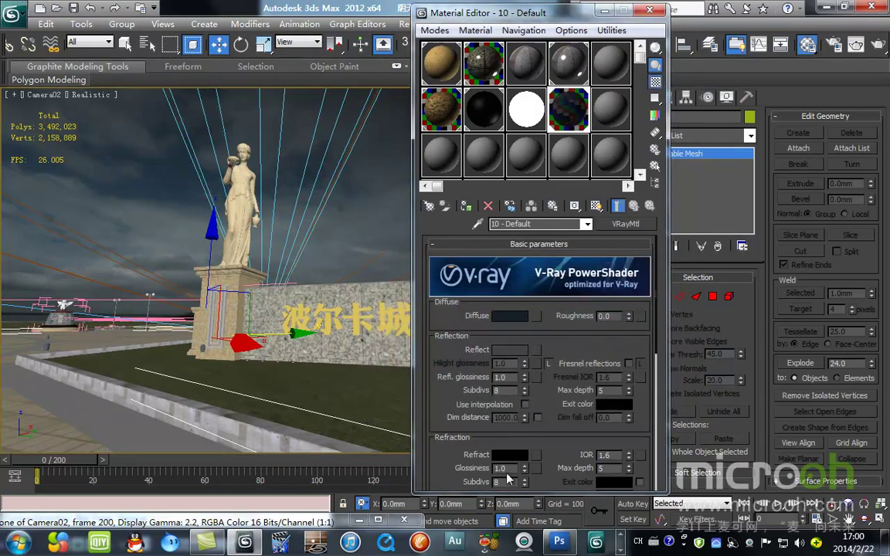
pyautogui.click(505, 453)
pyautogui.moveTo(498, 313); pyautogui.dragTo(508, 362)
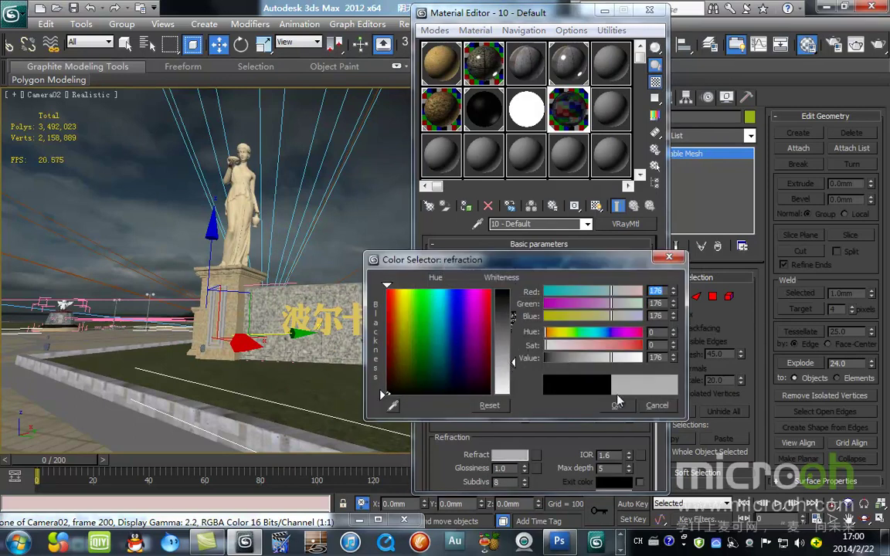
pyautogui.click(615, 406)
# Make the glass refraction affect shadows and Color+alpha channels, then unlock its highlight glossiness and set it to 0.79.
pyautogui.scroll(-4, 541, 402)
pyautogui.click(518, 380)
pyautogui.click(523, 403)
pyautogui.scroll(4, 558, 470)
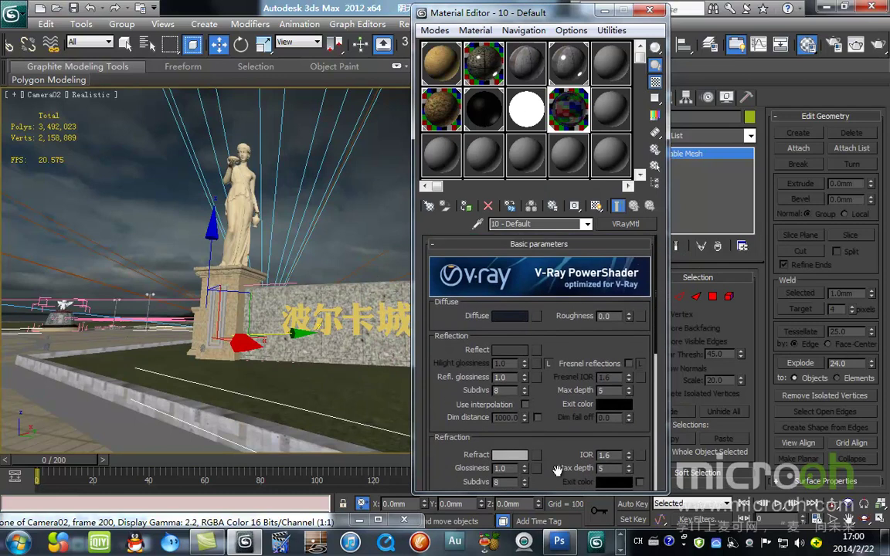
pyautogui.moveTo(563, 465); pyautogui.dragTo(562, 362)
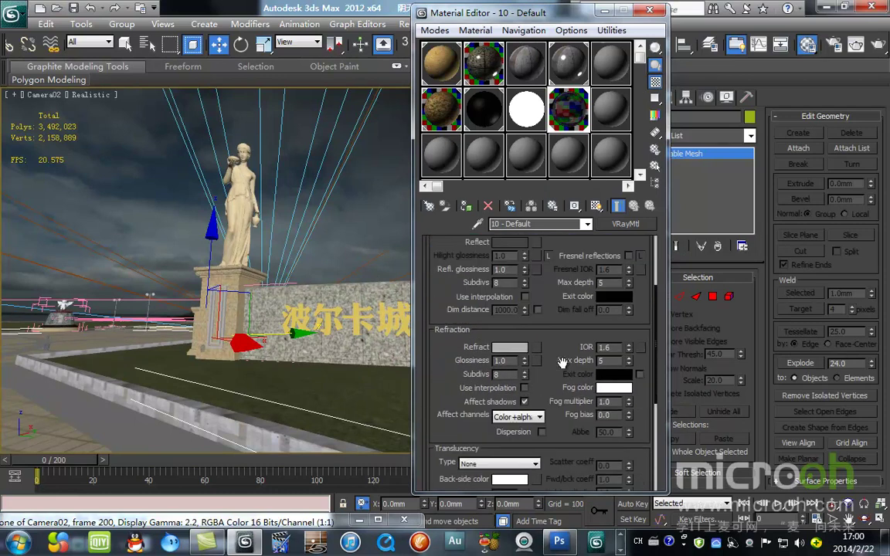
pyautogui.click(548, 254)
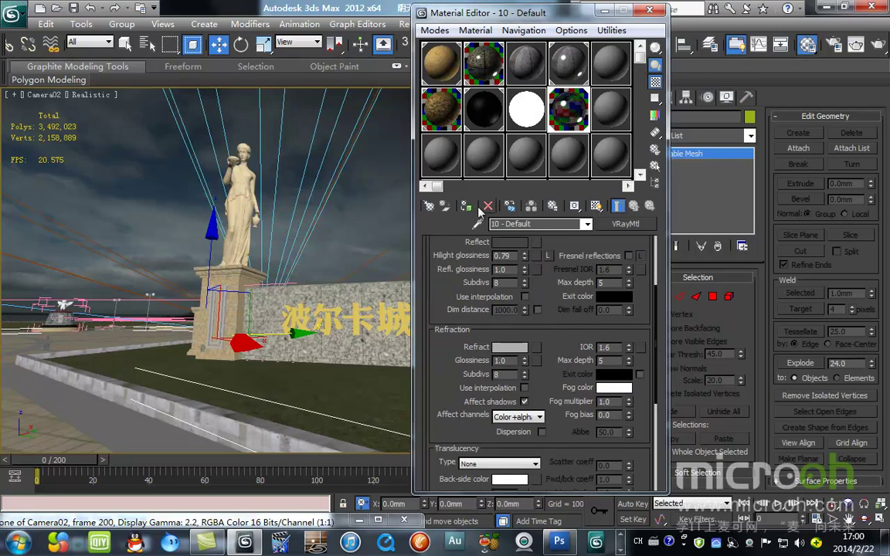
# Hide the selected lamp glass objects.
pyautogui.moveTo(491, 12); pyautogui.dragTo(645, 106)
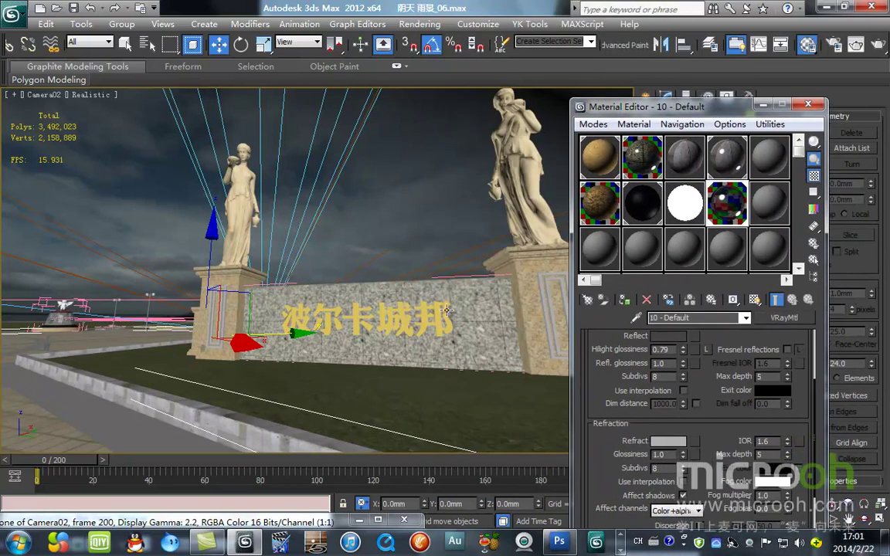
pyautogui.rightClick(468, 289)
pyautogui.click(501, 244)
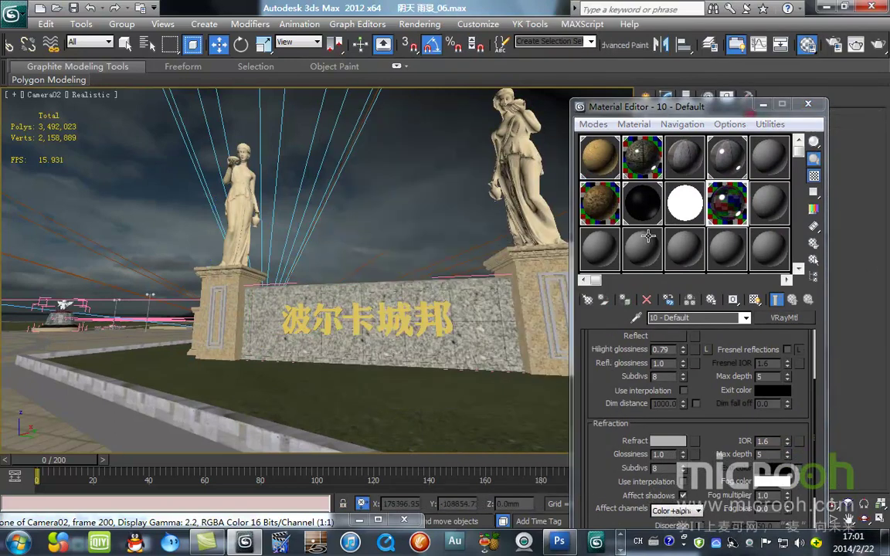
# Sample the black granite edging material 黑色花岗石压边 into an empty slot, go to frame 54, and select all objects using it.
pyautogui.click(602, 255)
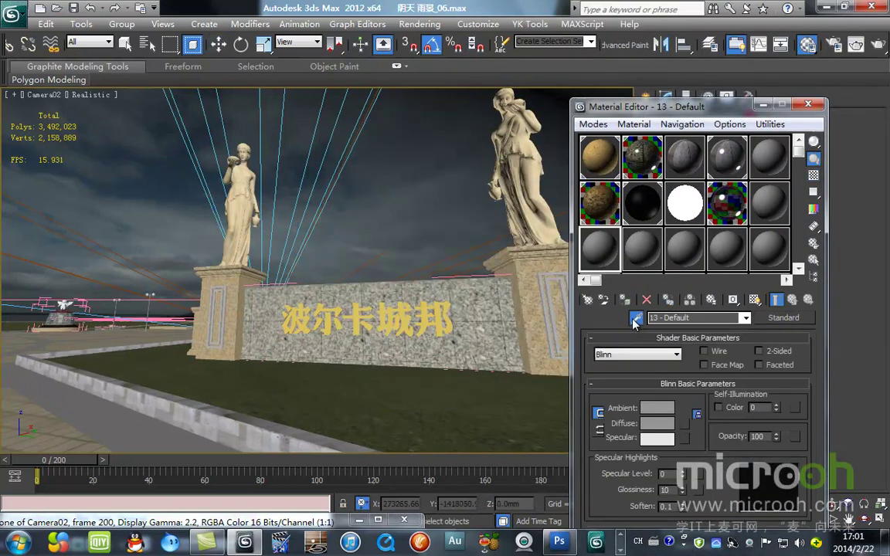
pyautogui.moveTo(638, 107); pyautogui.dragTo(694, 119)
pyautogui.moveTo(83, 462); pyautogui.dragTo(193, 479)
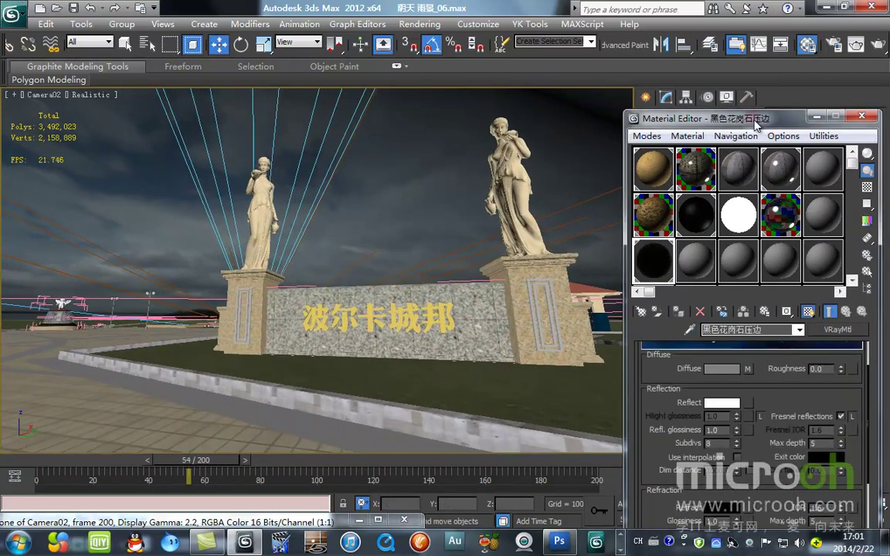
pyautogui.moveTo(679, 115); pyautogui.dragTo(508, 68)
pyautogui.click(693, 225)
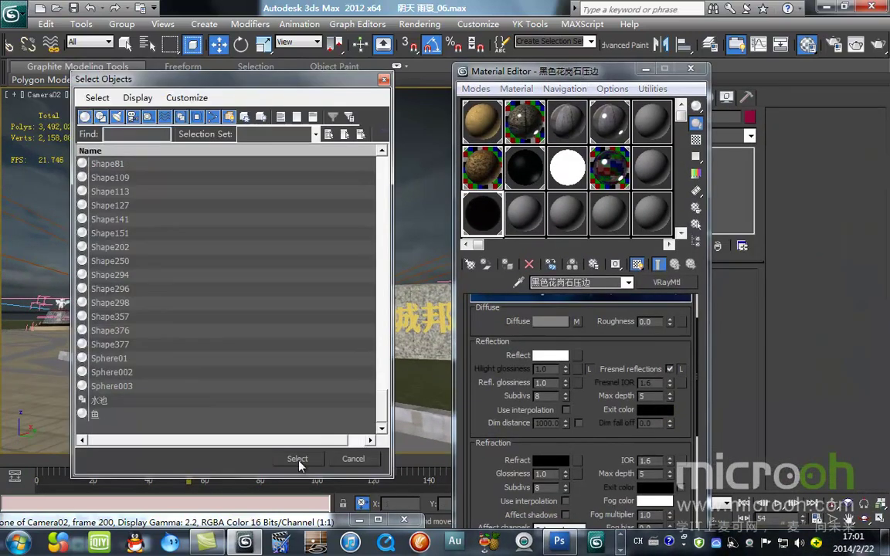
pyautogui.click(294, 458)
# Check the granite edging's diffuse bitmap settings and inspect the material in an enlarged sample preview.
pyautogui.click(577, 322)
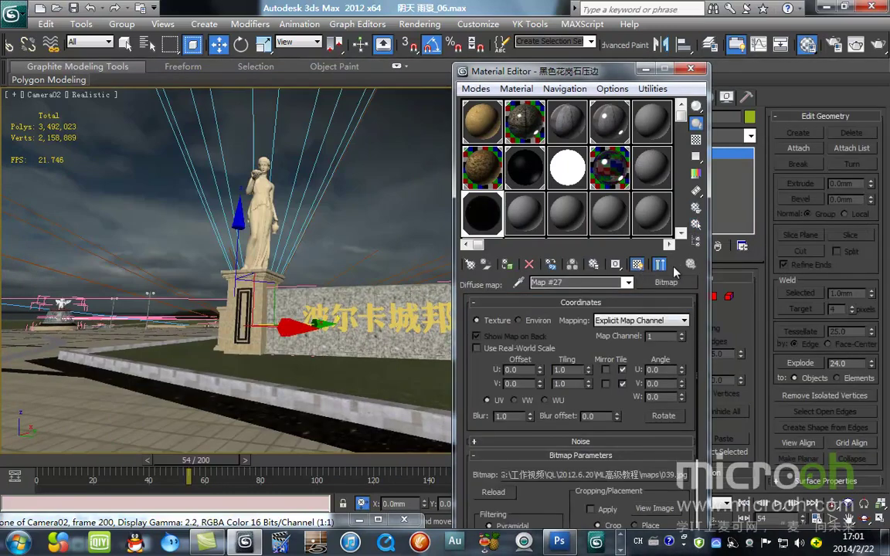
pyautogui.click(660, 264)
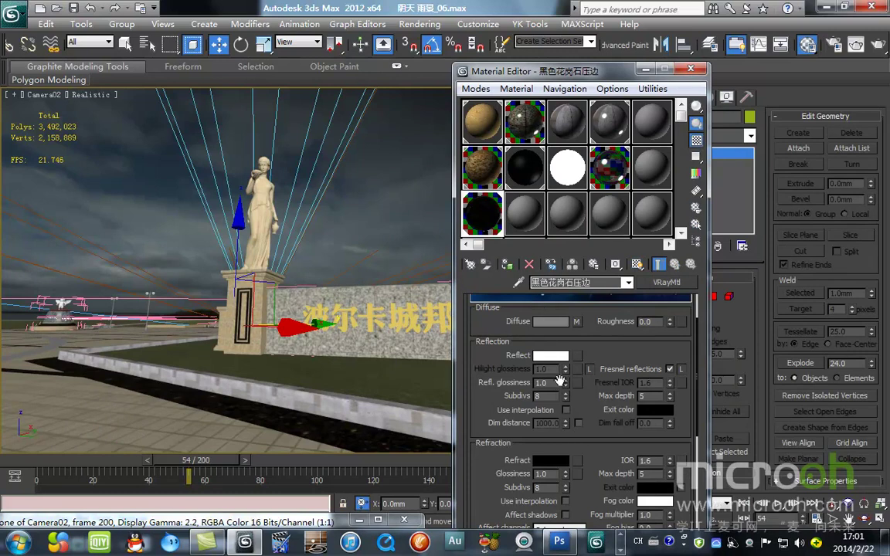
pyautogui.doubleClick(485, 231)
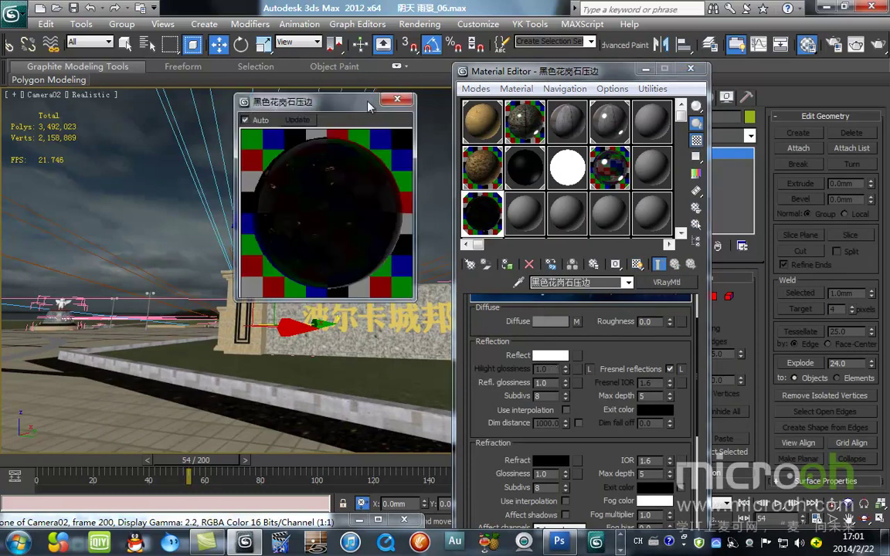
pyautogui.moveTo(356, 104); pyautogui.dragTo(400, 174)
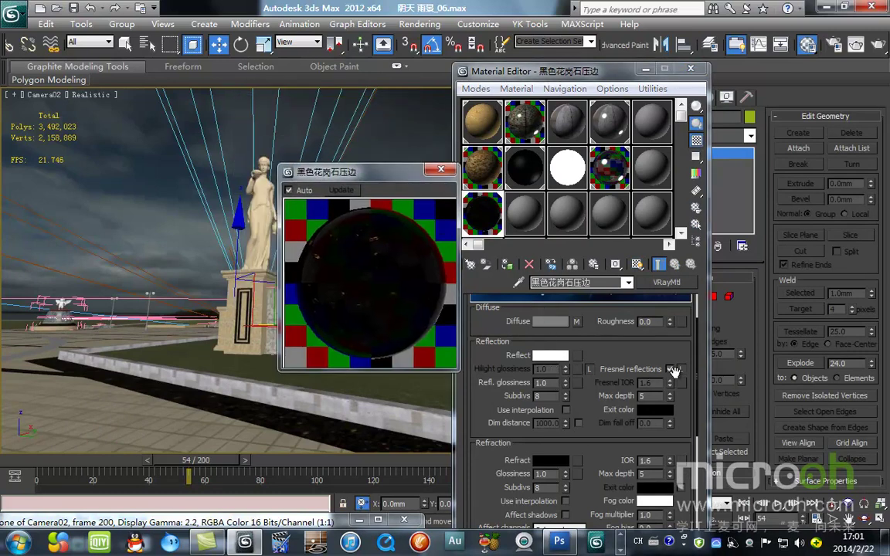
# Turn off Fresnel reflections on the granite edging and add a Falloff reflection map with a side color of grey 37.
pyautogui.scroll(-2, 662, 342)
pyautogui.click(669, 346)
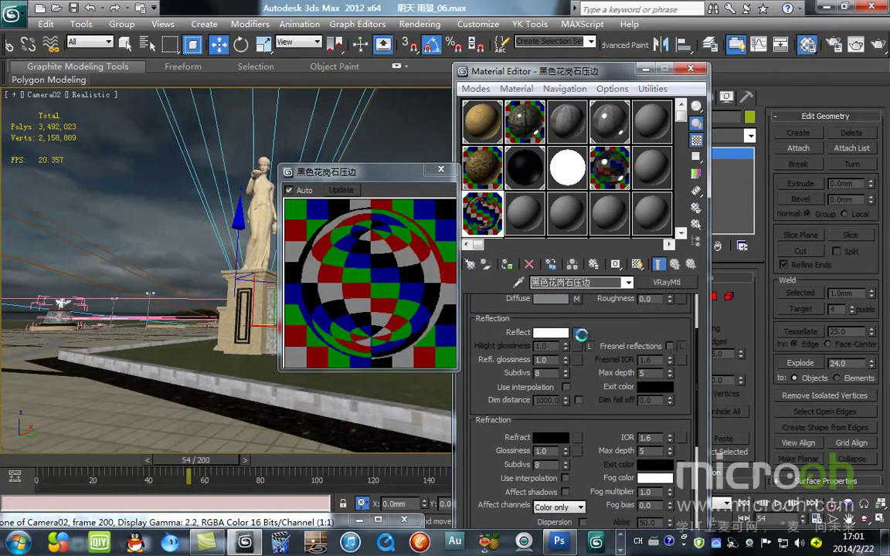
pyautogui.click(574, 332)
pyautogui.doubleClick(302, 201)
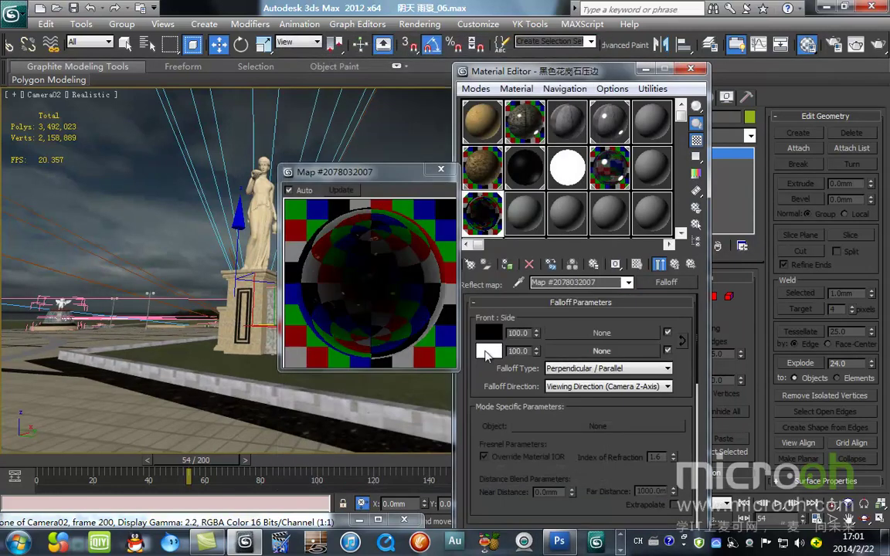
pyautogui.click(489, 352)
pyautogui.moveTo(516, 396); pyautogui.dragTo(512, 302)
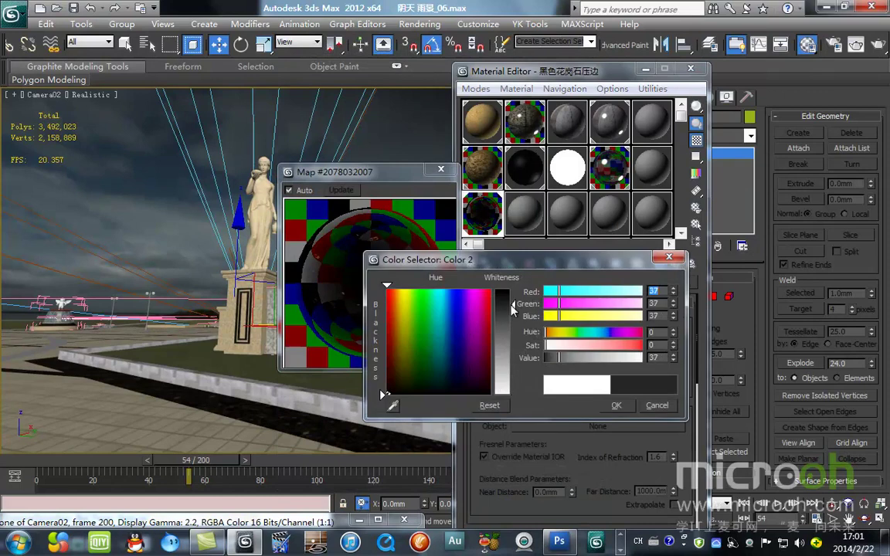
pyautogui.click(620, 404)
pyautogui.click(689, 265)
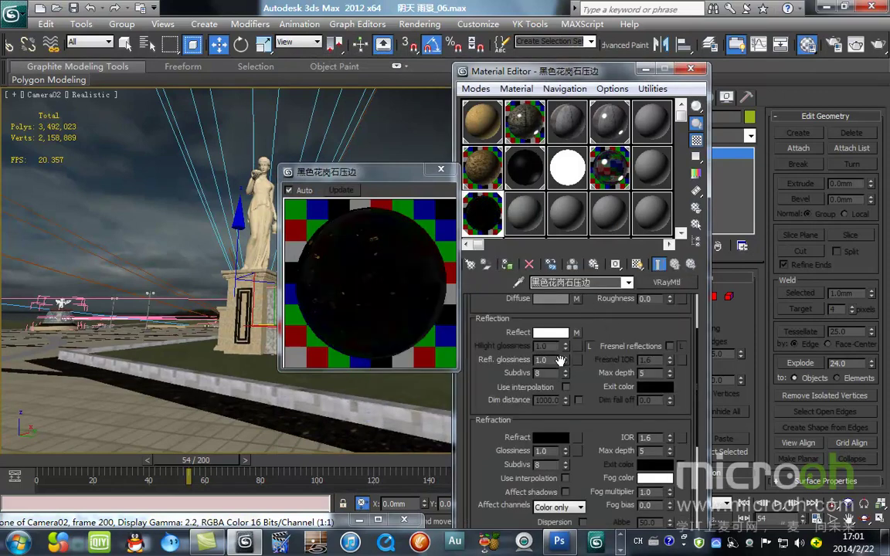
# Try a separate highlight glossiness of 0.87 on the granite edging, set reflection glossiness to 0.79, and relock the highlight glossiness.
pyautogui.click(587, 347)
pyautogui.moveTo(564, 349); pyautogui.dragTo(564, 370)
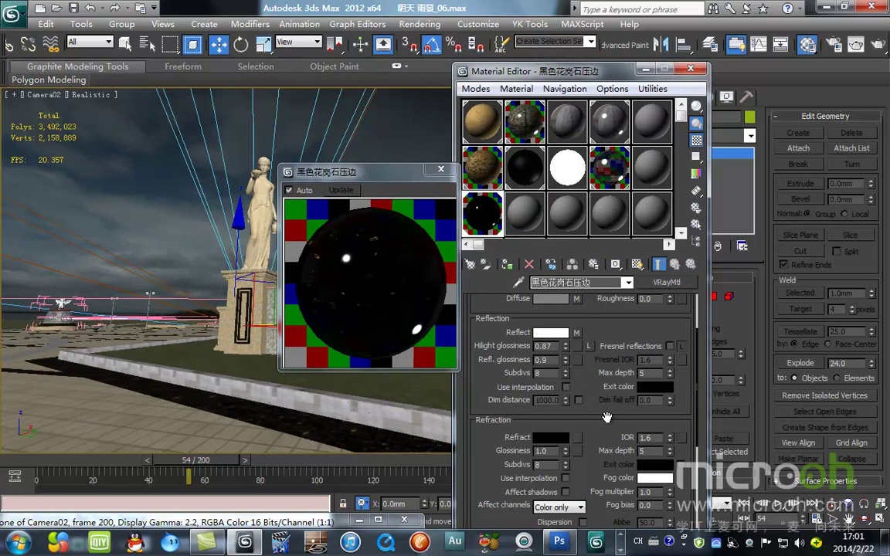
pyautogui.moveTo(606, 413); pyautogui.dragTo(569, 359)
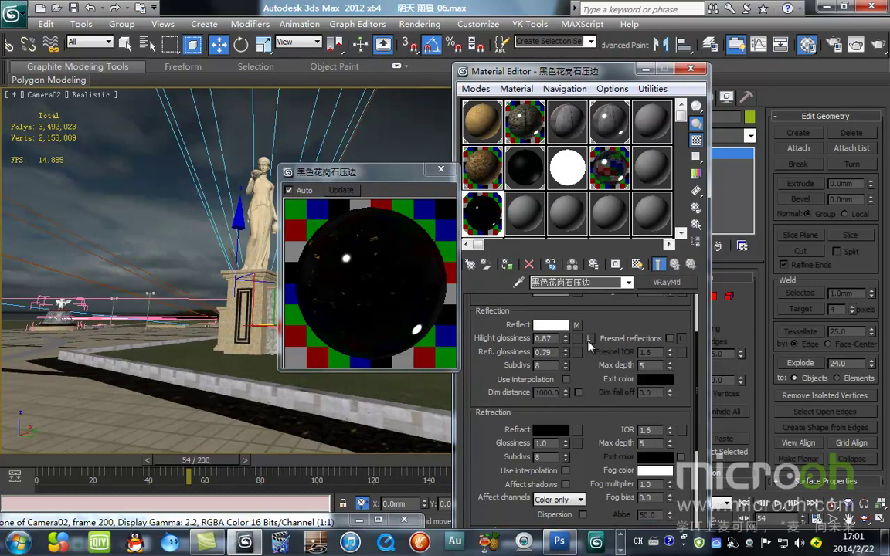
pyautogui.click(588, 338)
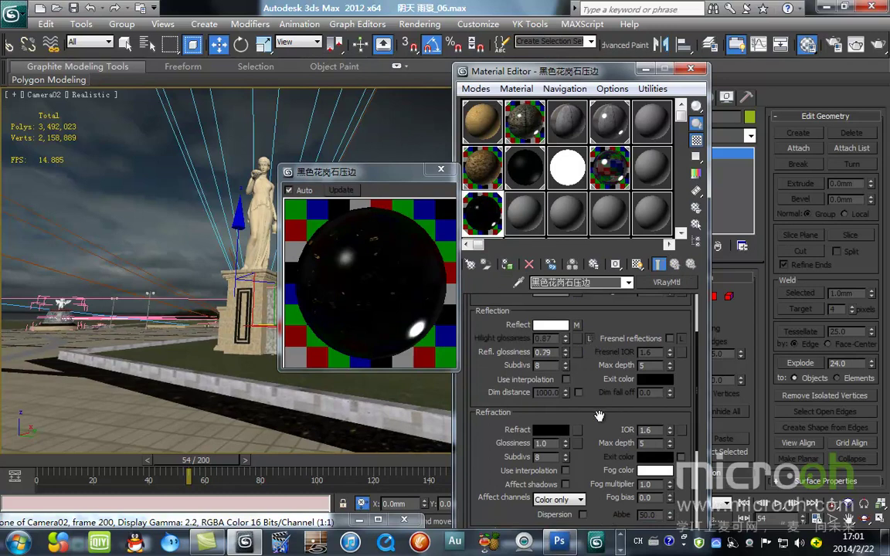
pyautogui.scroll(-4, 600, 418)
pyautogui.scroll(6, 610, 429)
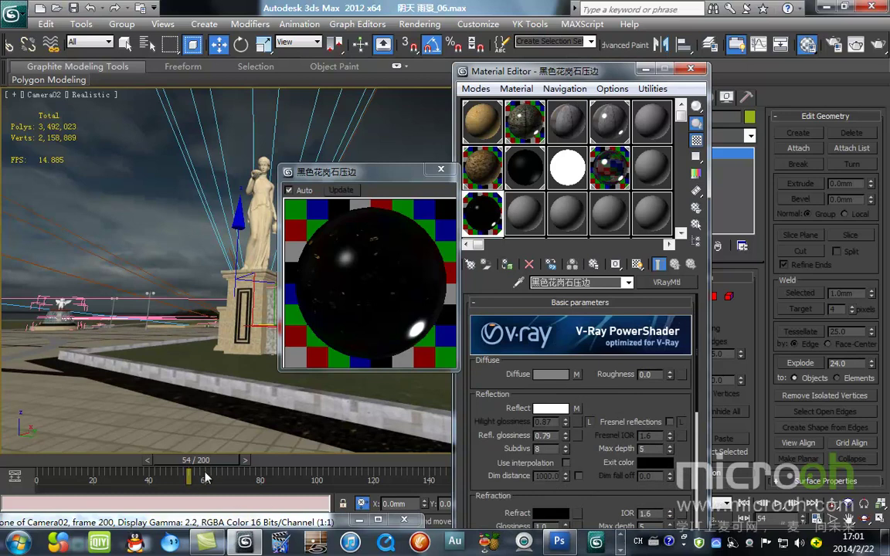
# Sample the square paving material 黄秀石方砖 into an empty slot, then select and isolate all objects using it.
pyautogui.click(531, 211)
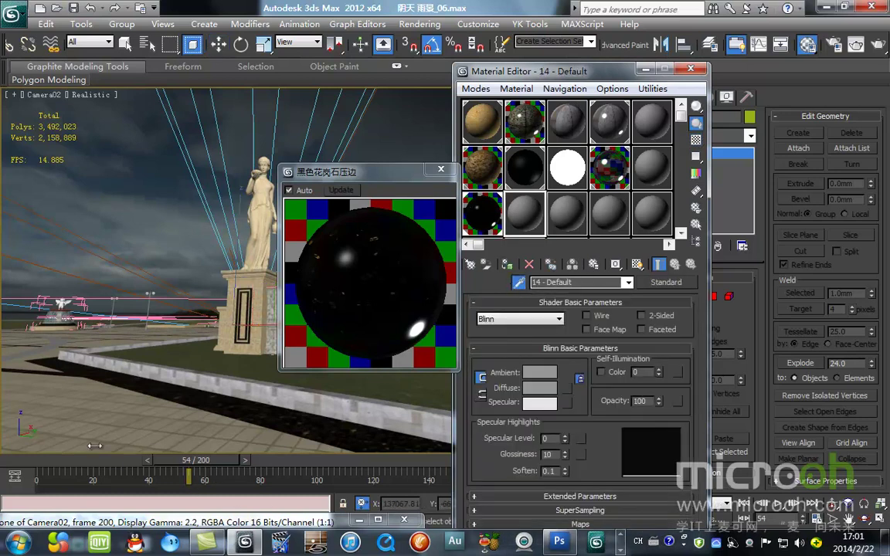
pyautogui.click(119, 395)
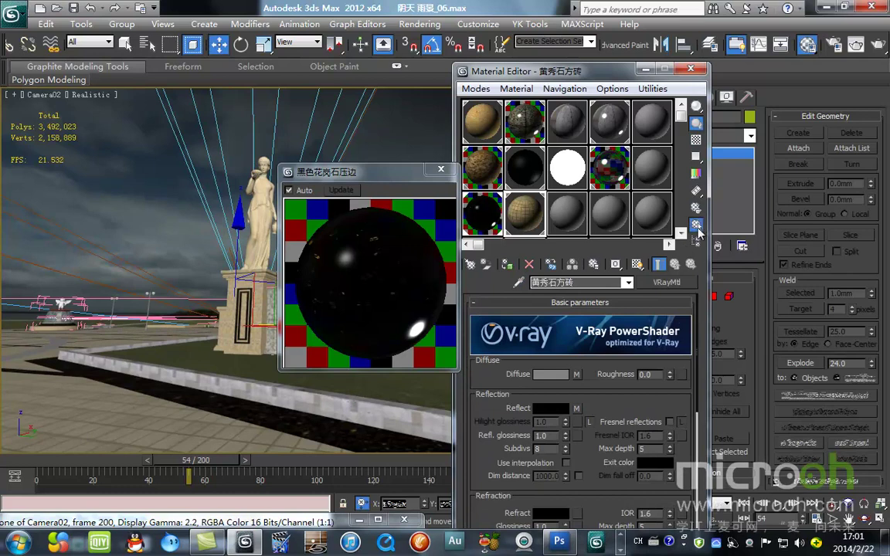
pyautogui.click(696, 226)
pyautogui.click(297, 458)
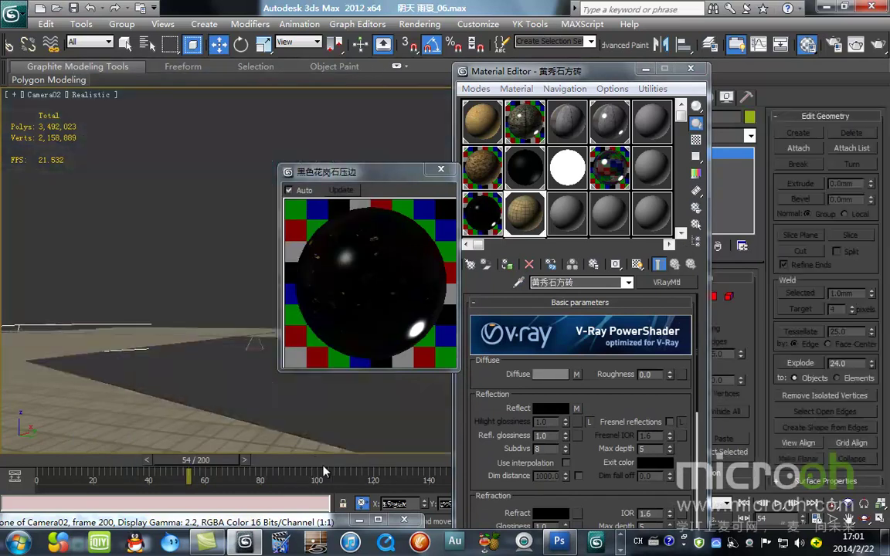
# Inspect the square paving's diffuse bitmap in the cropping view, along with the existing Falloff map on its reflection.
pyautogui.click(576, 375)
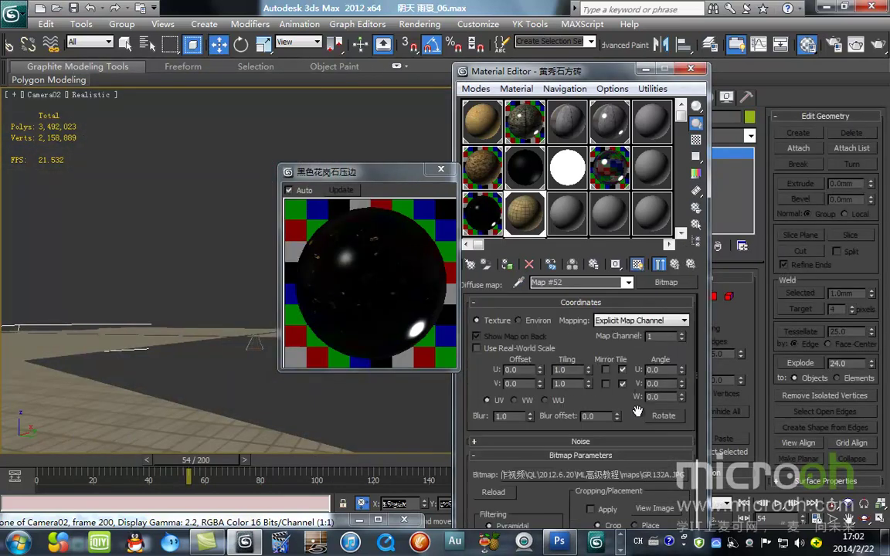
pyautogui.click(599, 466)
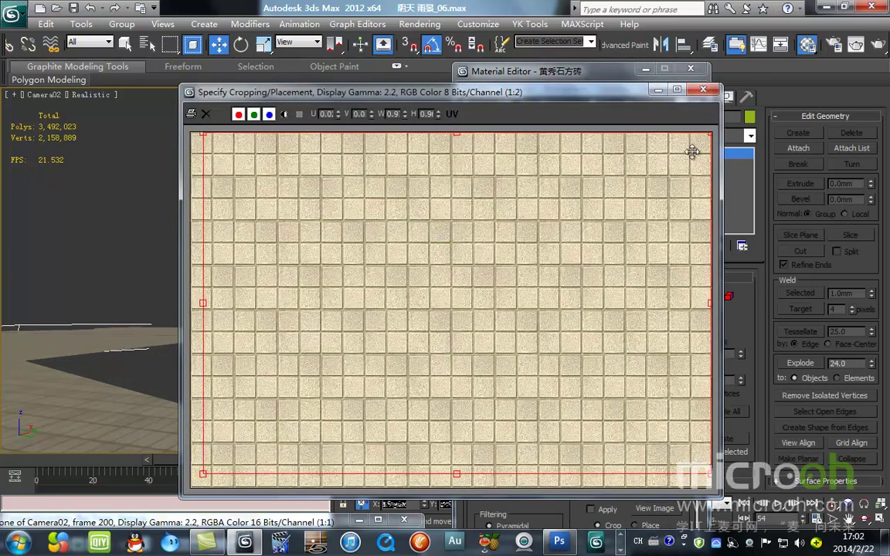
pyautogui.click(703, 91)
pyautogui.click(674, 264)
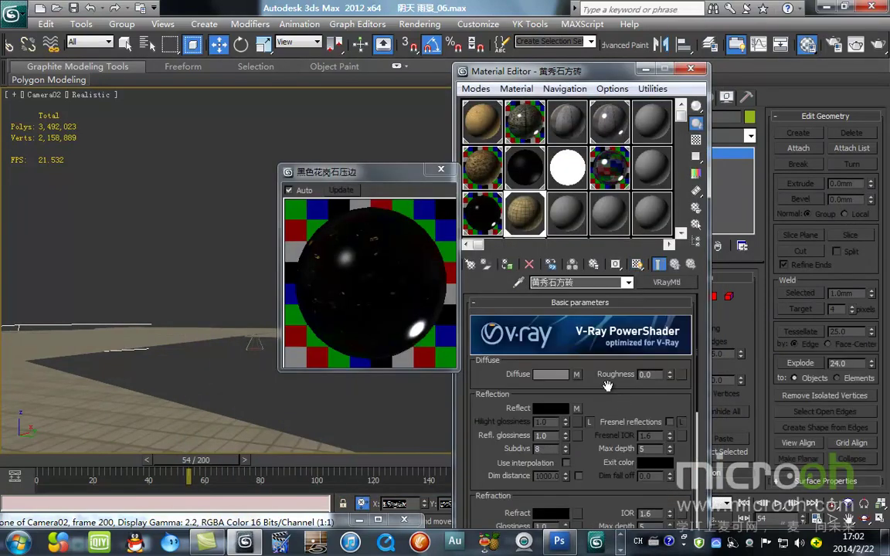
pyautogui.click(577, 410)
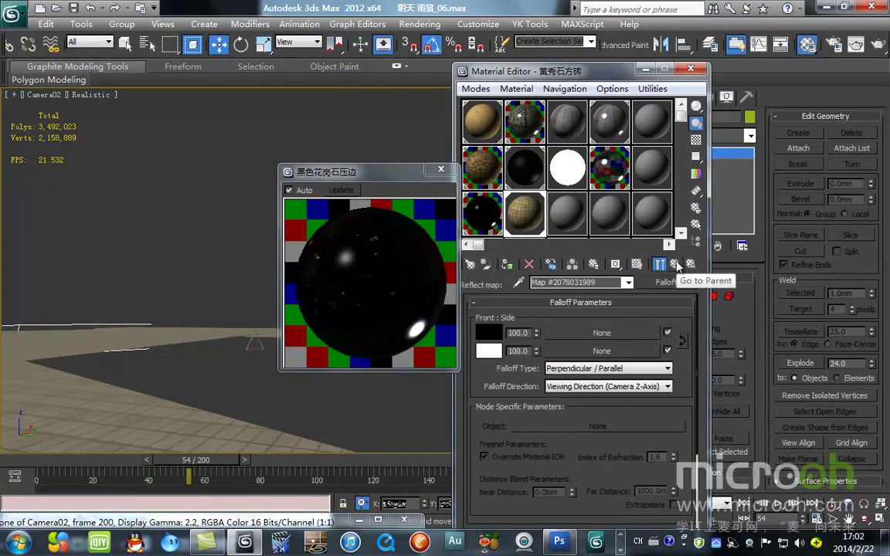
pyautogui.scroll(-5, 549, 400)
pyautogui.click(677, 264)
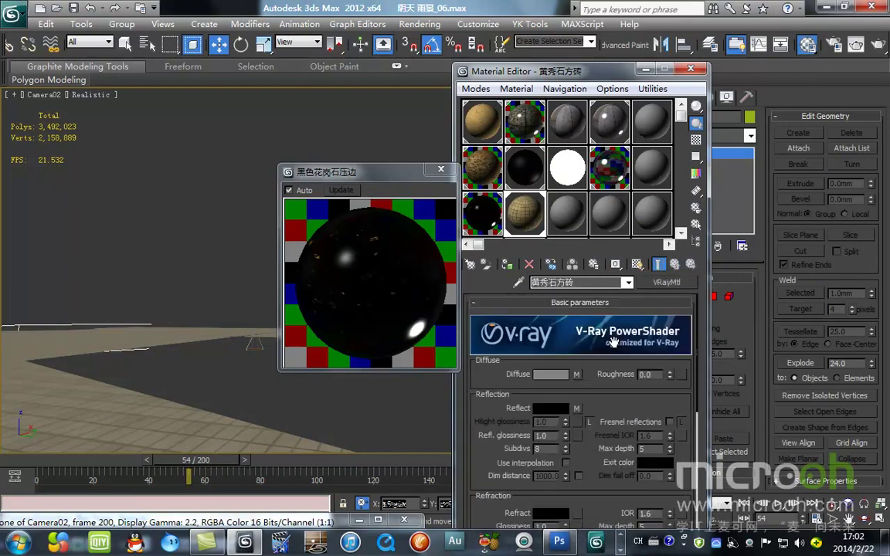
# Assign a new Falloff map to the square paving's reflection and set its side color to grey 23.
pyautogui.click(576, 409)
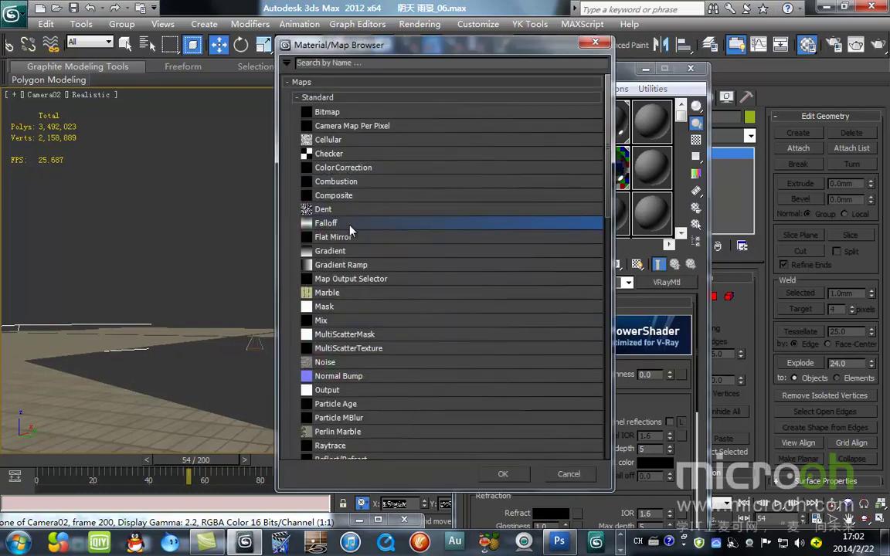
pyautogui.doubleClick(344, 223)
pyautogui.click(488, 352)
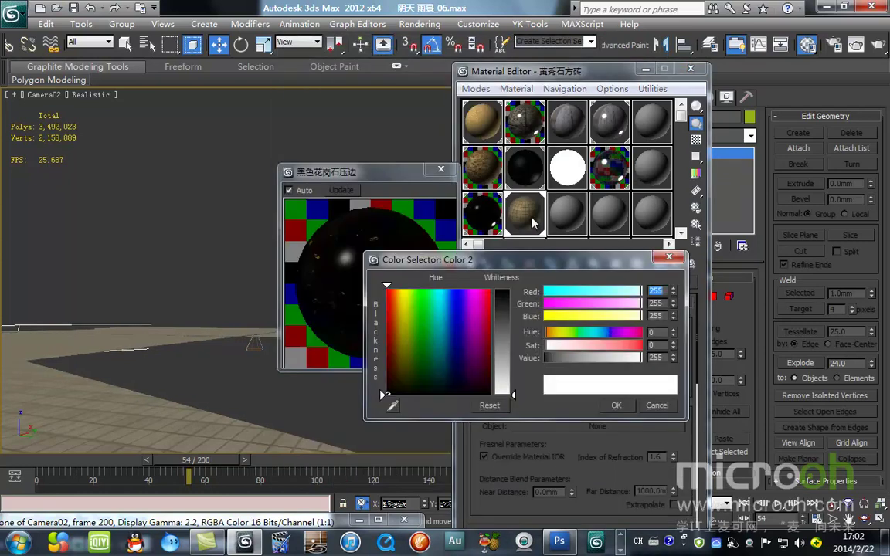
pyautogui.moveTo(514, 395); pyautogui.dragTo(514, 300)
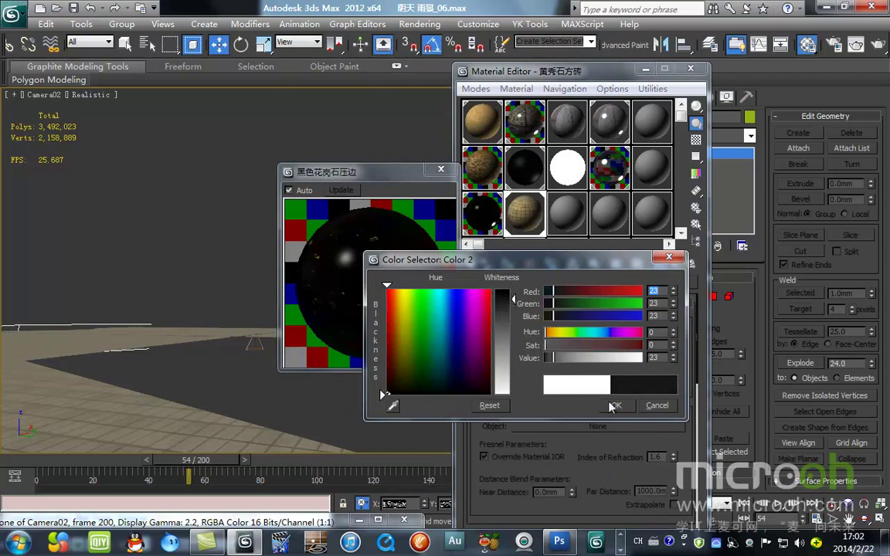
pyautogui.click(616, 404)
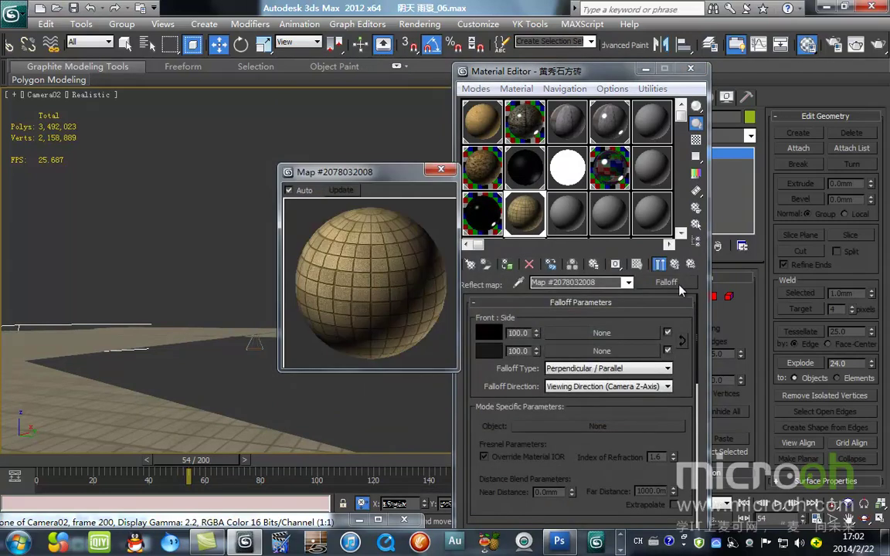
pyautogui.click(675, 265)
# Turn on the checkered sample background, set the square paving's reflection glossiness to 0.81, and close the enlarged preview.
pyautogui.click(695, 140)
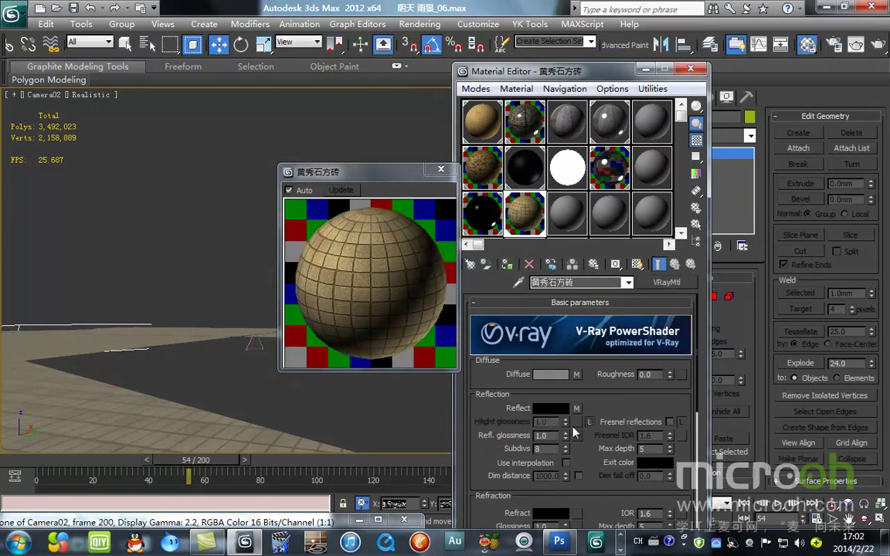
pyautogui.moveTo(566, 436); pyautogui.dragTo(567, 445)
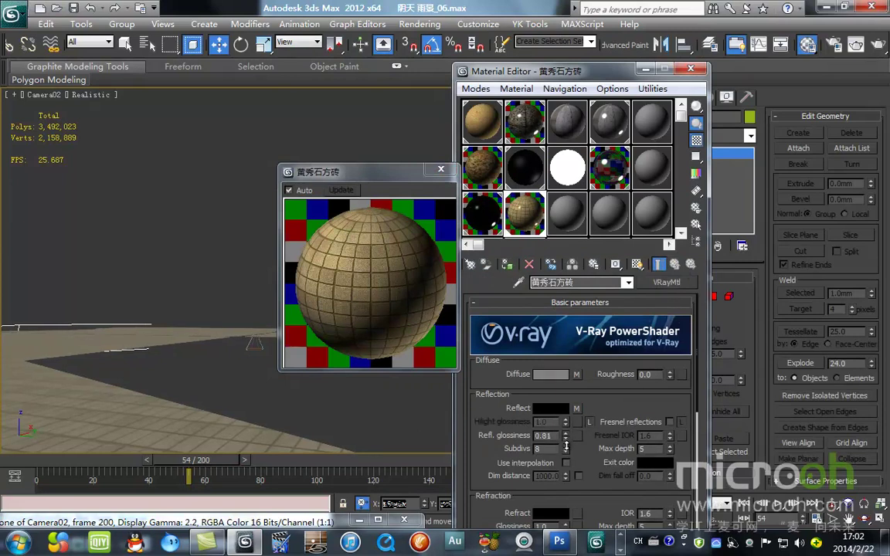
pyautogui.click(440, 169)
# Exit isolation of the square paving and move the animation to frame 138.
pyautogui.rightClick(280, 273)
pyautogui.click(287, 198)
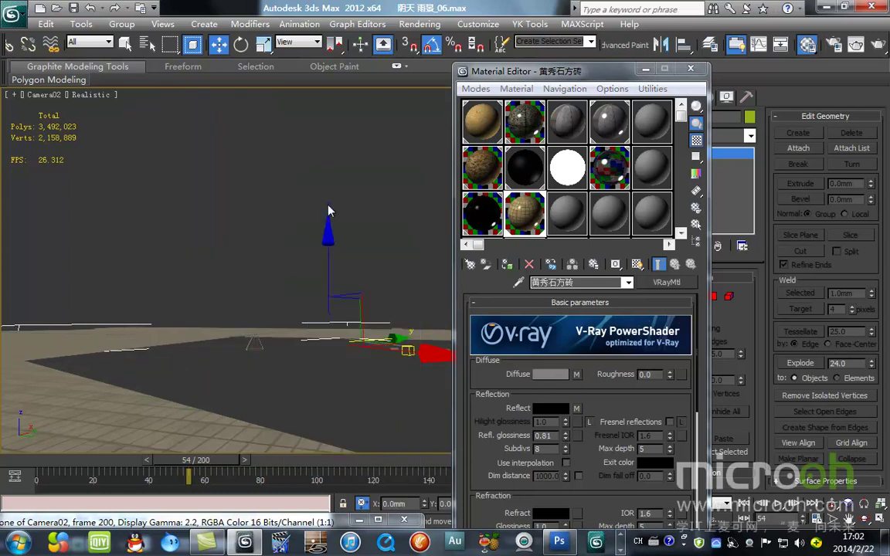
pyautogui.click(508, 312)
pyautogui.moveTo(224, 462); pyautogui.dragTo(445, 479)
# Sample the kerb material 路沿 into an empty slot, then select and isolate all objects using it.
pyautogui.click(568, 214)
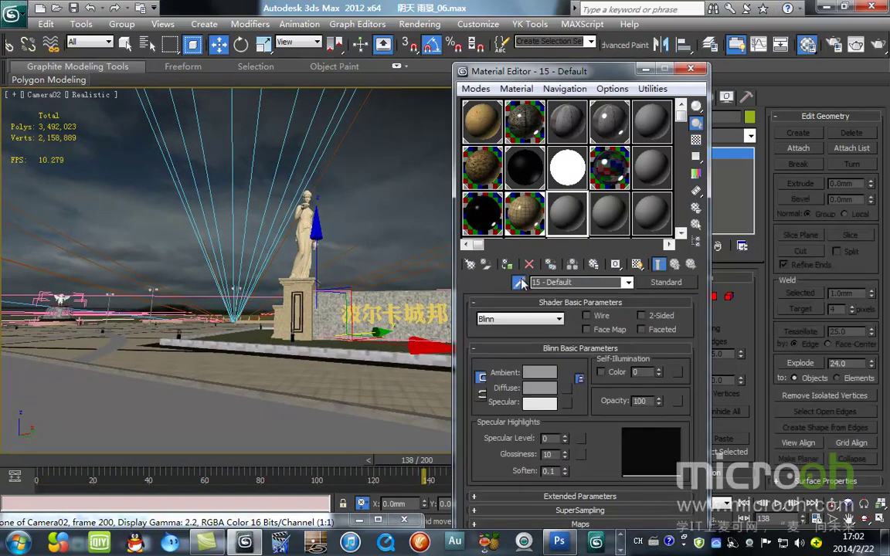
pyautogui.click(277, 354)
pyautogui.click(330, 397)
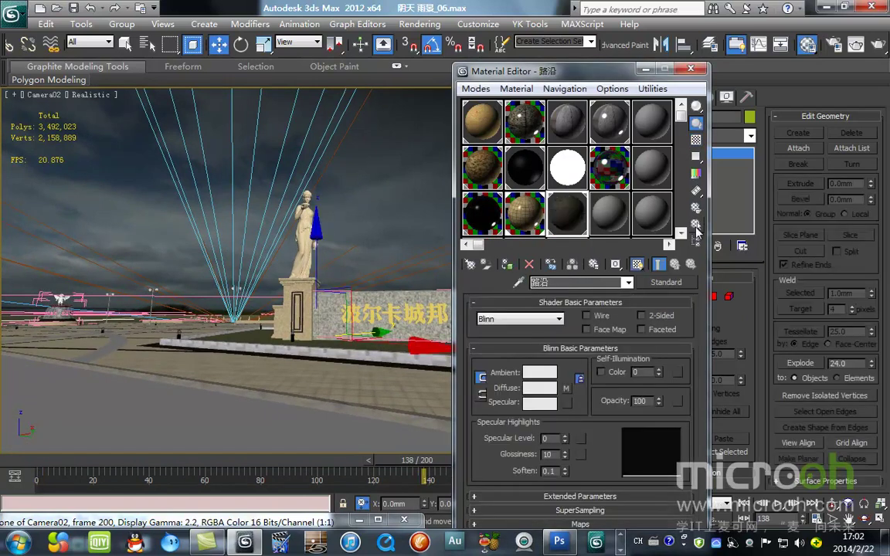
pyautogui.click(694, 224)
pyautogui.click(313, 459)
pyautogui.hotkey('alt', 'q')
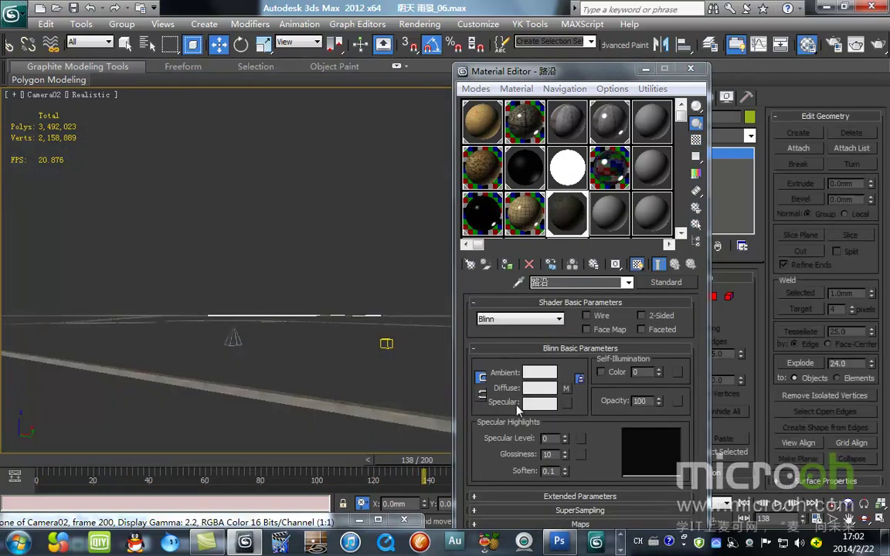
# Inspect the cropped area of the kerb's diffuse bitmap and test-render the isolated kerb.
pyautogui.click(568, 389)
pyautogui.click(654, 508)
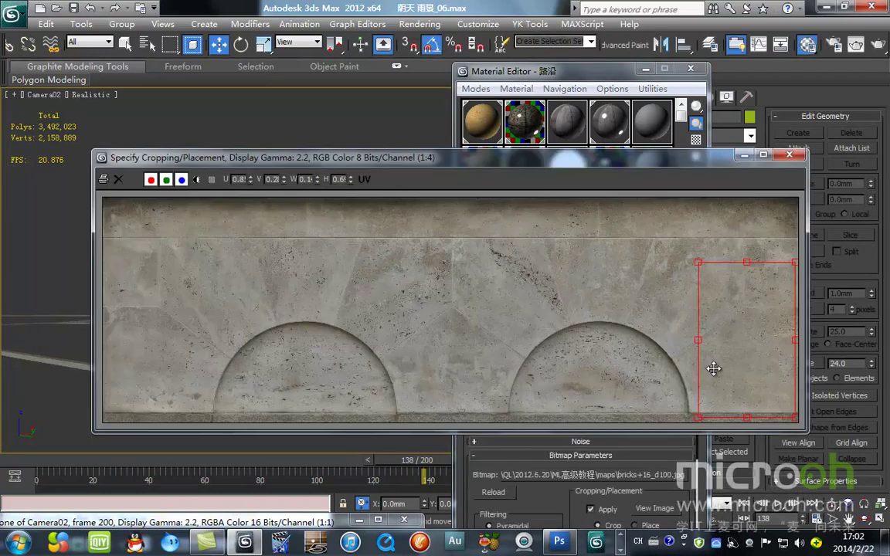
pyautogui.click(789, 154)
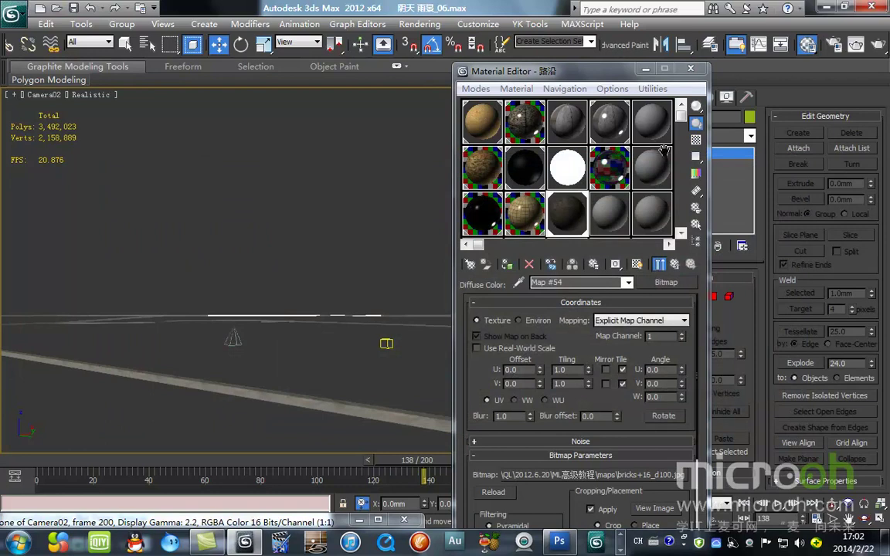
pyautogui.click(875, 44)
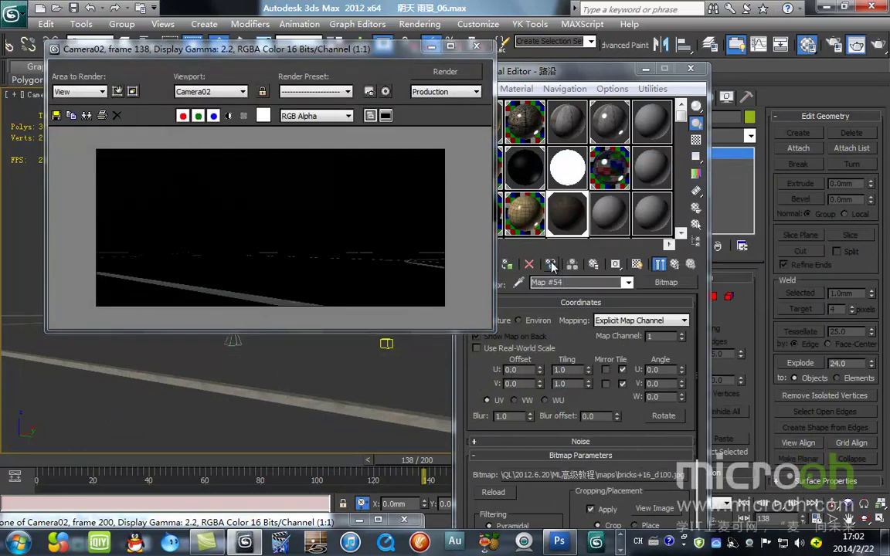
pyautogui.click(476, 47)
# Move the Material Editor aside and add a UVW Map modifier to the isolated kerb.
pyautogui.moveTo(631, 74); pyautogui.dragTo(468, 138)
pyautogui.click(750, 136)
pyautogui.click(749, 135)
pyautogui.scroll(-10, 695, 309)
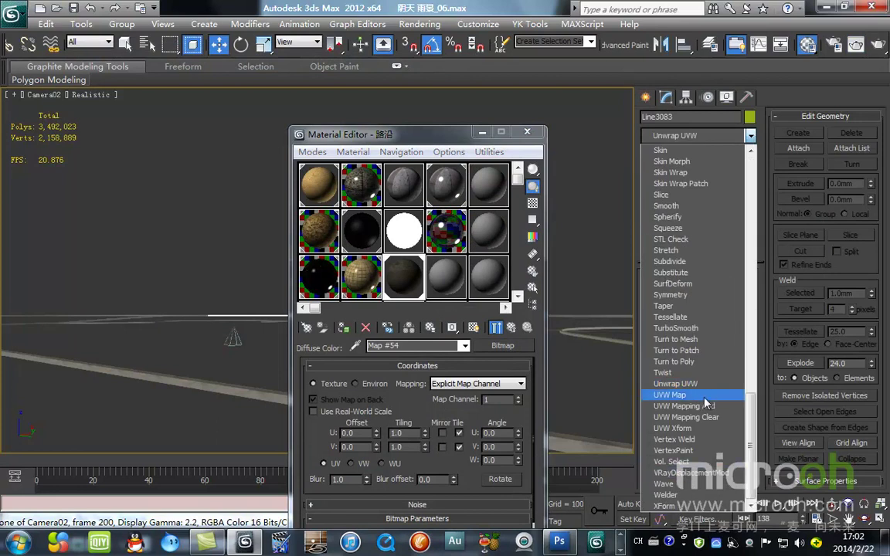
pyautogui.click(680, 393)
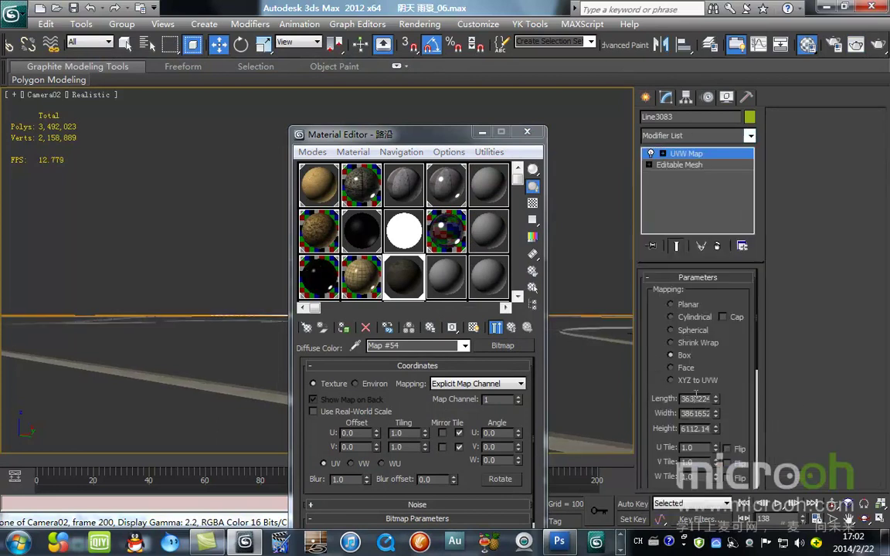
# Try a UVW mapping length, width and height of 50 mm on the kerb and render it.
pyautogui.write('50')
pyautogui.press('Tab')
pyautogui.write('50')
pyautogui.press('Tab')
pyautogui.write('50')
pyautogui.press('Return')
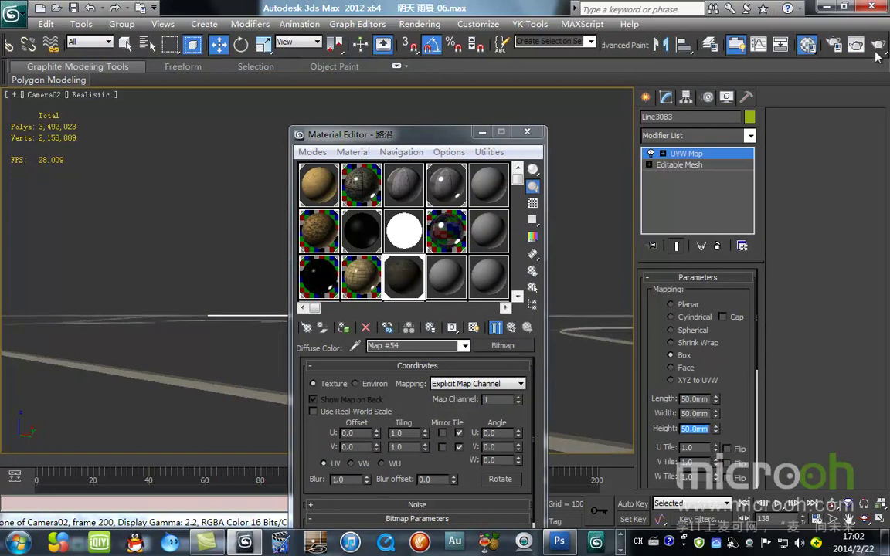
pyautogui.click(856, 45)
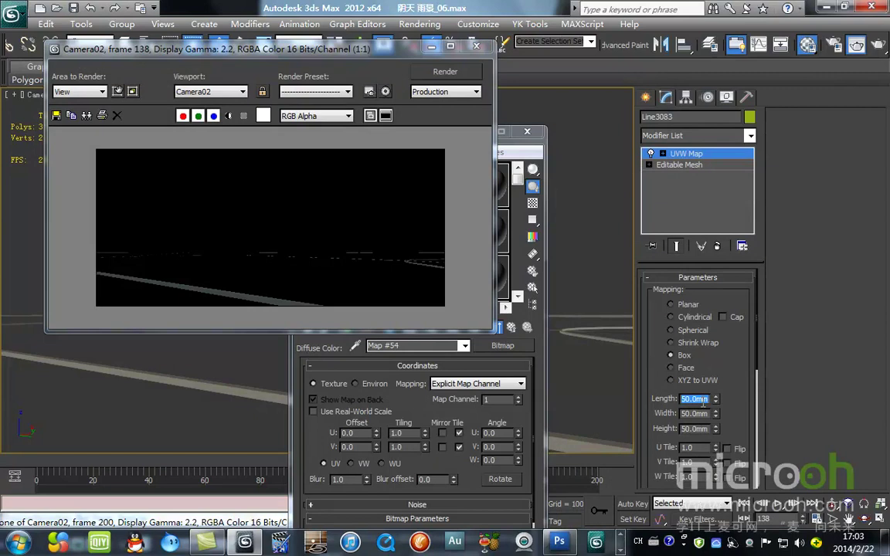
# Try a UVW mapping length, width and height of 5 mm on the kerb.
pyautogui.write('5')
pyautogui.press('Tab')
pyautogui.write('5')
pyautogui.press('Tab')
pyautogui.click(704, 383)
pyautogui.click(683, 356)
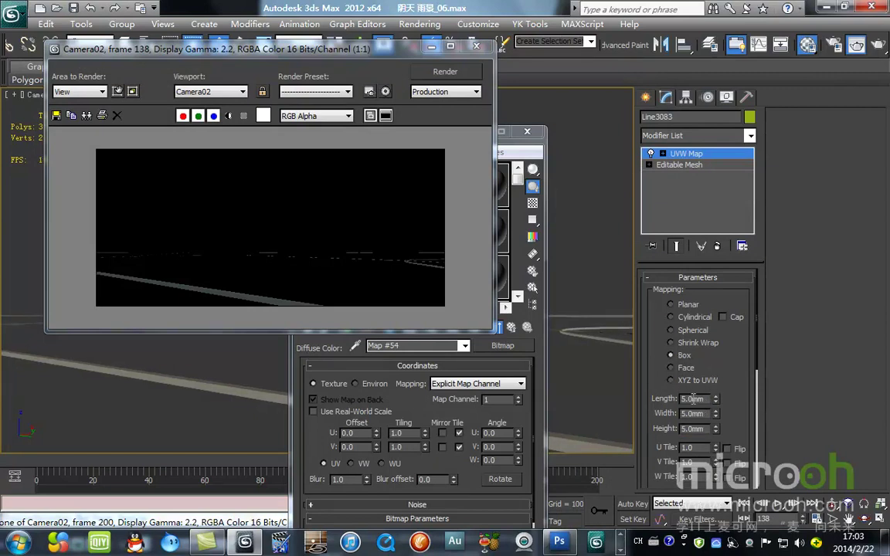
# Try a UVW mapping length, width and height of 500 mm on the kerb.
pyautogui.click(697, 399)
pyautogui.write('500')
pyautogui.press('Tab')
pyautogui.write('500')
pyautogui.press('Tab')
pyautogui.write('500')
pyautogui.press('Return')
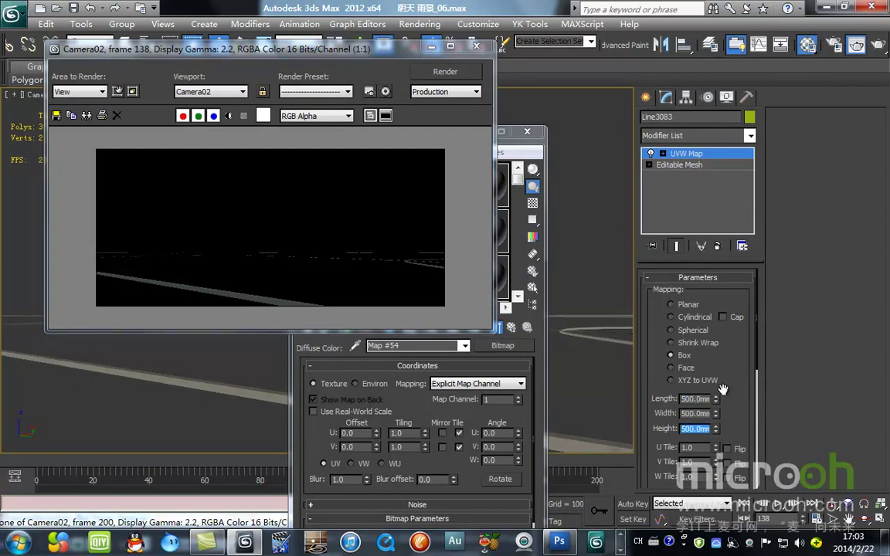
# Set the kerb's UVW mapping length, width and height to 800 mm and test-render the result.
pyautogui.doubleClick(699, 398)
pyautogui.write('800')
pyautogui.press('Tab')
pyautogui.write('800')
pyautogui.press('Tab')
pyautogui.write('800')
pyautogui.press('Return')
pyautogui.click(446, 71)
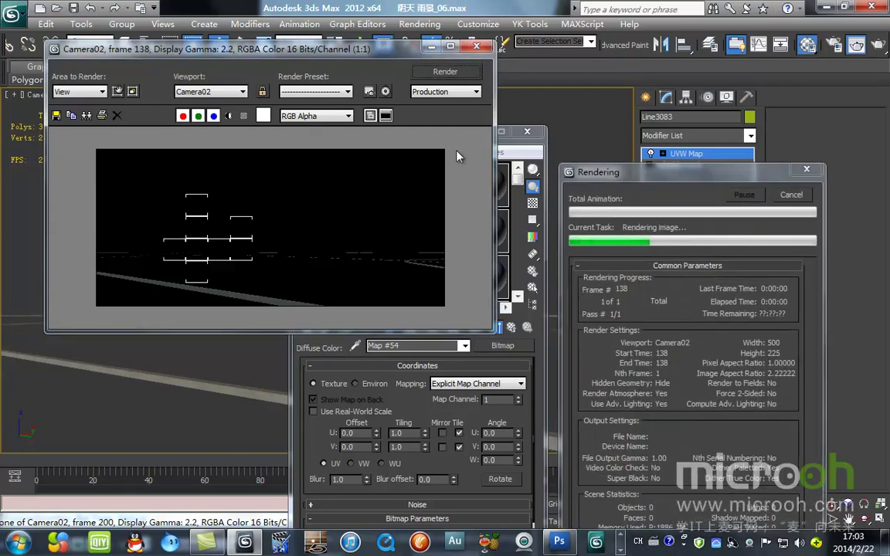
pyautogui.click(474, 48)
# Copy the kerb material's diffuse bitmap bricks+16_d100.jpg into its Bump map.
pyautogui.moveTo(375, 130); pyautogui.dragTo(469, 31)
pyautogui.scroll(-5, 630, 338)
pyautogui.scroll(5, 610, 324)
pyautogui.click(613, 227)
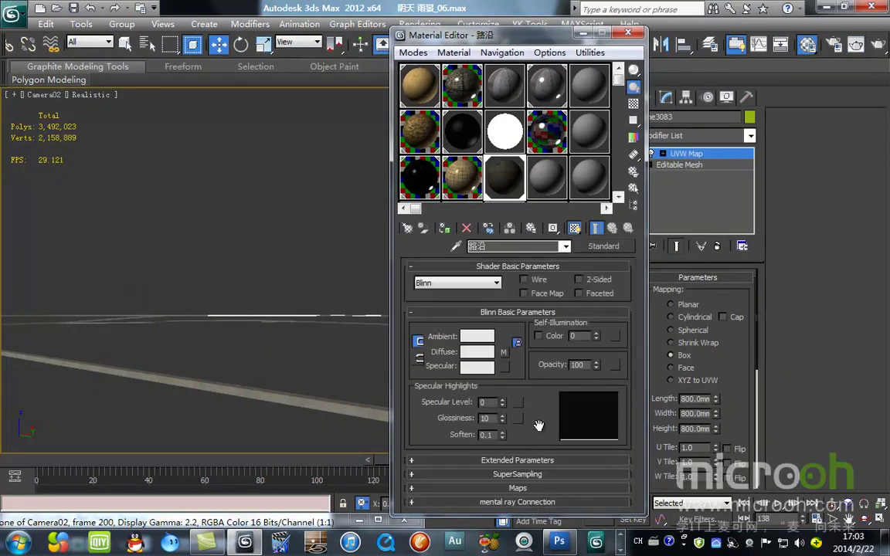
pyautogui.click(533, 488)
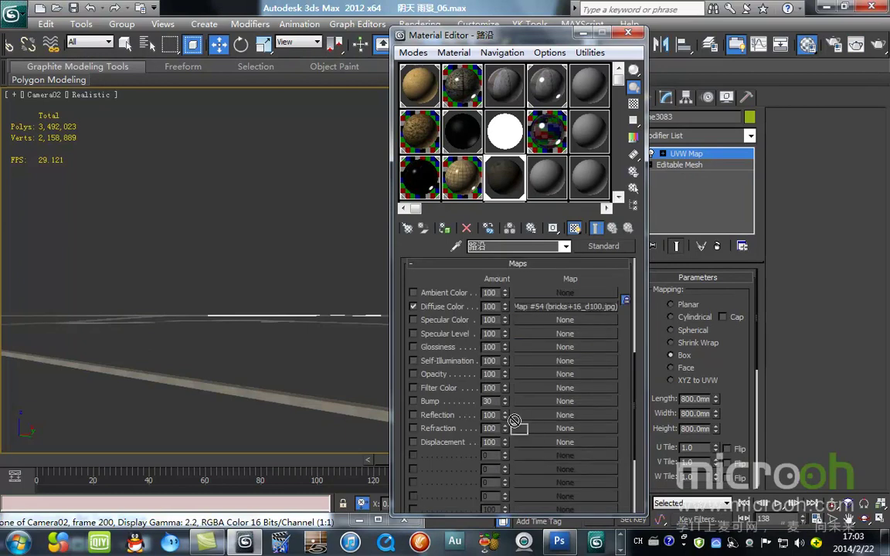
pyautogui.moveTo(532, 402); pyautogui.dragTo(533, 401)
pyautogui.click(487, 312)
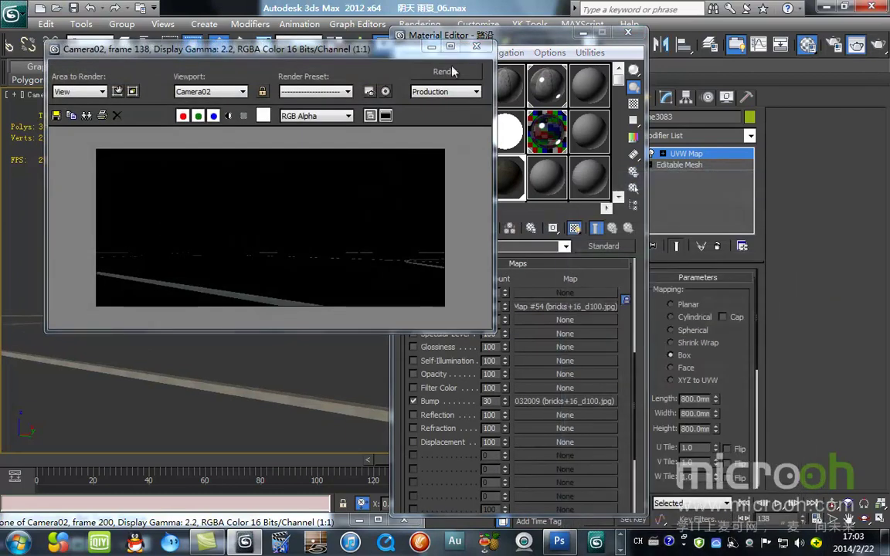
# Close the render and Material Editor, exit isolation of the kerb, and move the animation to frame 140.
pyautogui.click(476, 47)
pyautogui.click(628, 32)
pyautogui.rightClick(362, 275)
pyautogui.click(440, 216)
pyautogui.click(462, 312)
pyautogui.moveTo(411, 460)
pyautogui.mouseDown()
pyautogui.moveTo(597, 477)
pyautogui.moveTo(418, 477)
pyautogui.mouseUp()
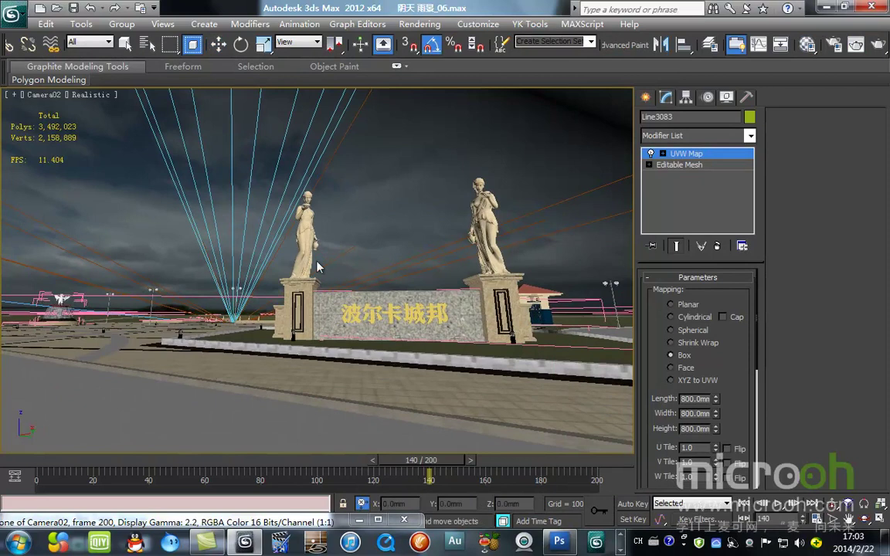
# Sample the material 森林绿色花岗石 into the kerb material's slot, then select and isolate all objects using it.
pyautogui.press('m')
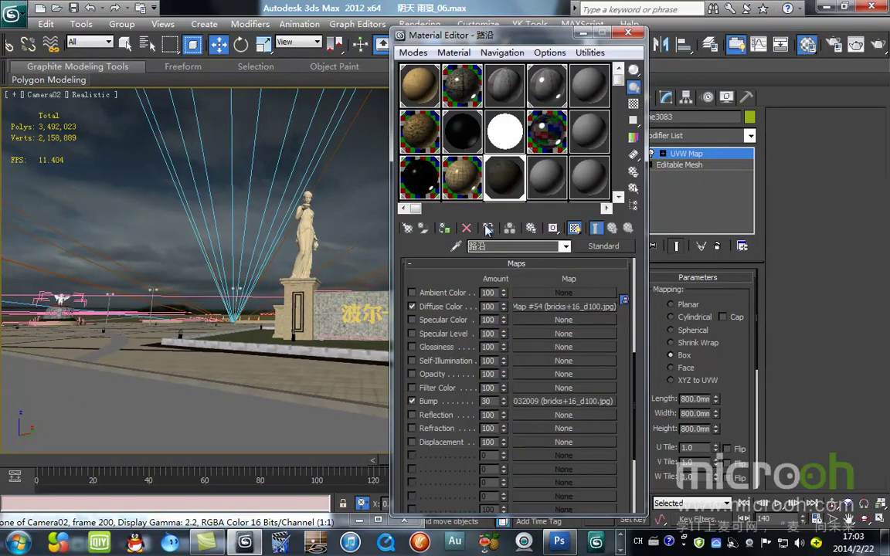
pyautogui.click(456, 246)
pyautogui.click(99, 334)
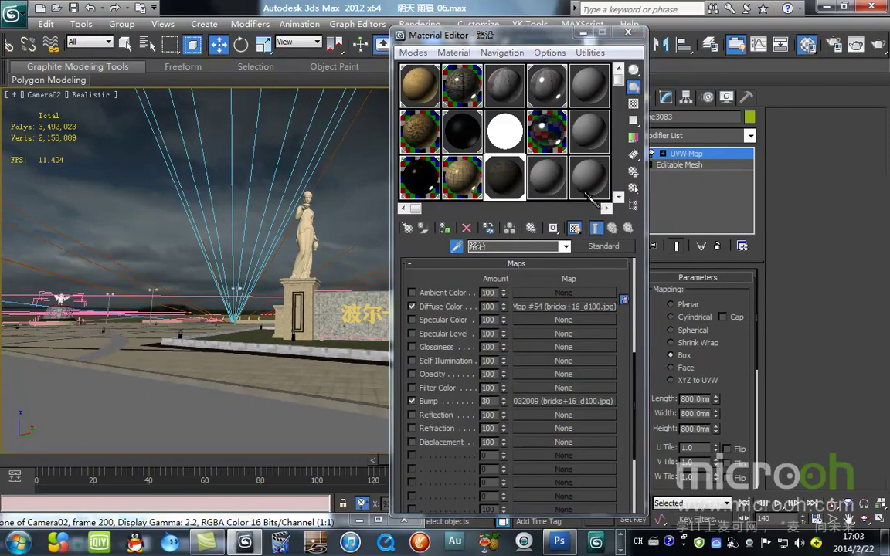
pyautogui.click(632, 204)
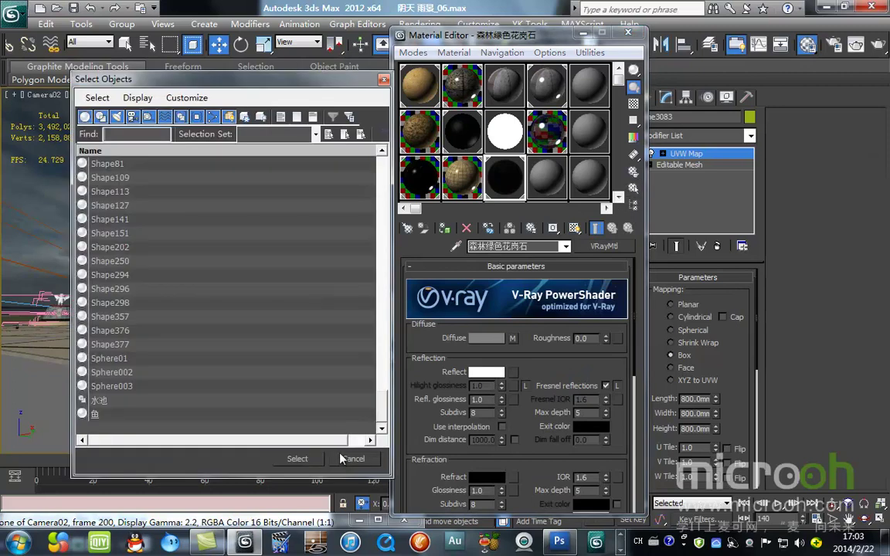
pyautogui.click(297, 459)
pyautogui.hotkey('alt', 'q')
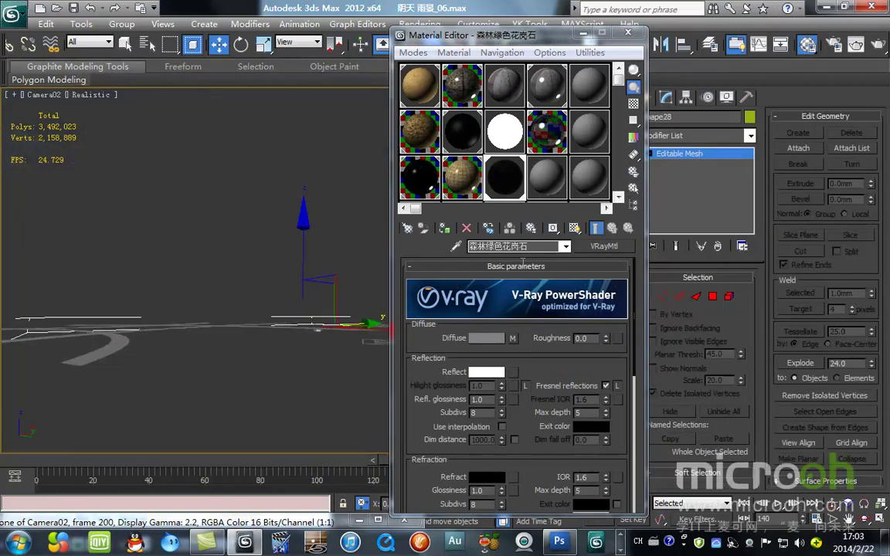
# Show the green granite's diffuse map in the viewport and view its bitmap in the cropping window.
pyautogui.click(511, 338)
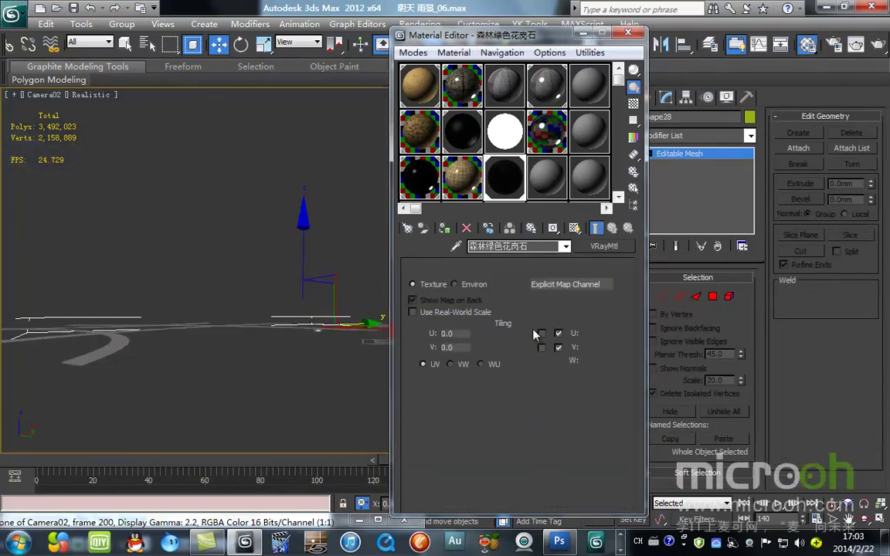
pyautogui.click(575, 229)
pyautogui.click(575, 473)
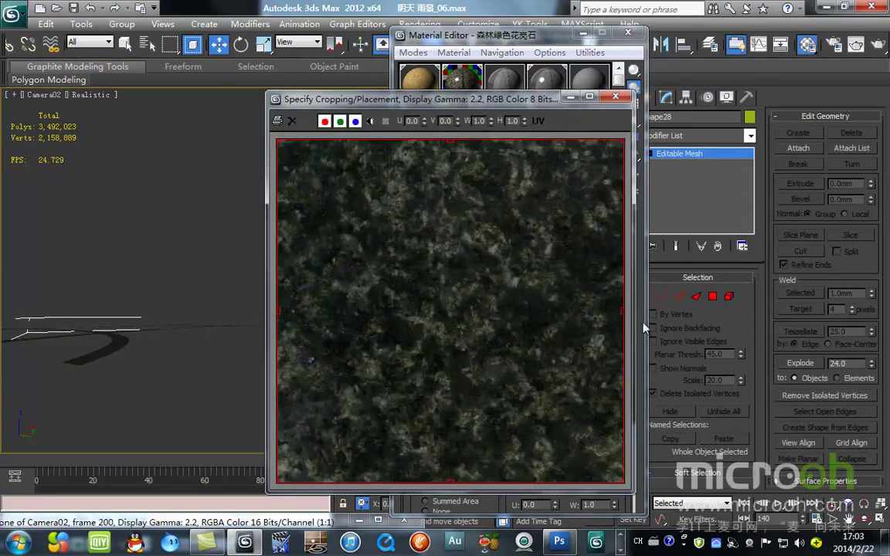
# Close the bitmap window and examine the isolated green granite paving from the top and camera views.
pyautogui.click(614, 101)
pyautogui.press('t')
pyautogui.moveTo(281, 237); pyautogui.dragTo(116, 251, button='middle')
pyautogui.scroll(-3, 117, 252)
pyautogui.moveTo(365, 380); pyautogui.dragTo(323, 369, button='middle')
pyautogui.scroll(5, 230, 267)
pyautogui.press('c')
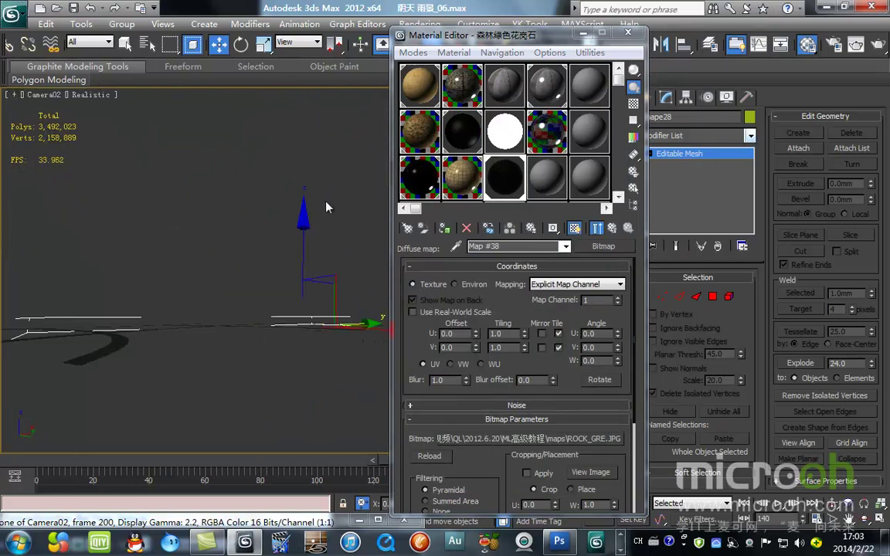
pyautogui.press('F3')
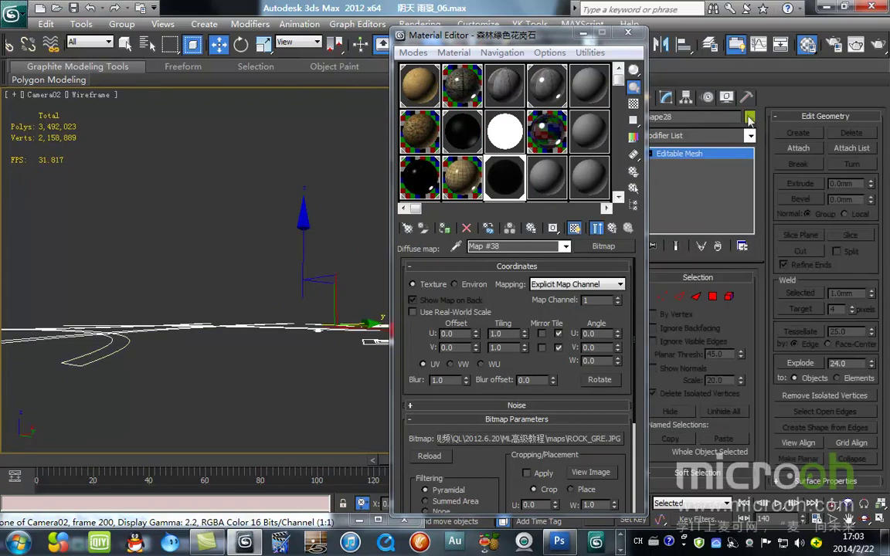
pyautogui.click(746, 98)
pyautogui.click(696, 205)
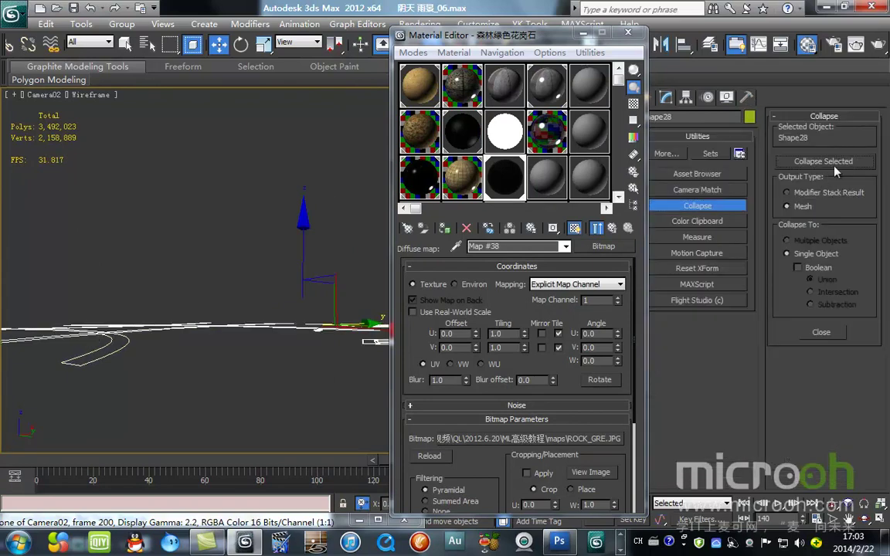
pyautogui.click(665, 97)
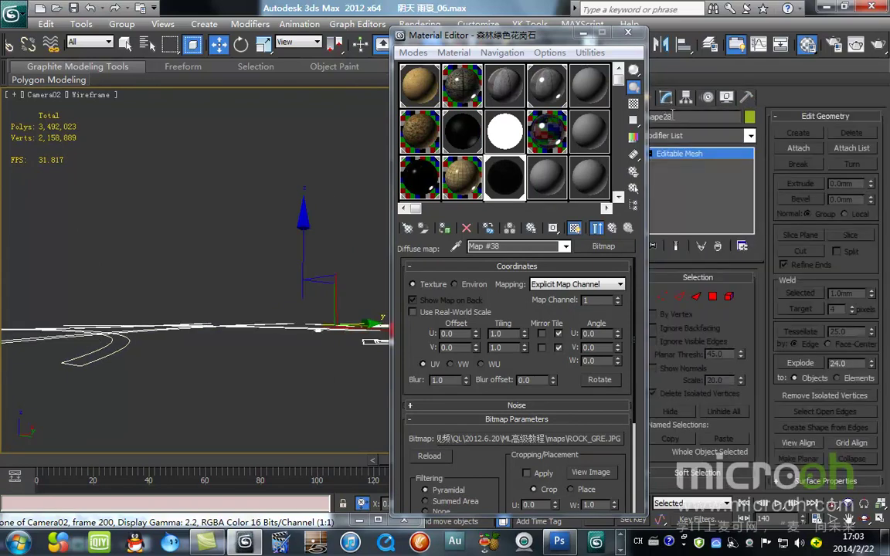
# Add a UVW Map modifier with Box mapping to the green granite object and show it shaded.
pyautogui.click(748, 137)
pyautogui.press('u')
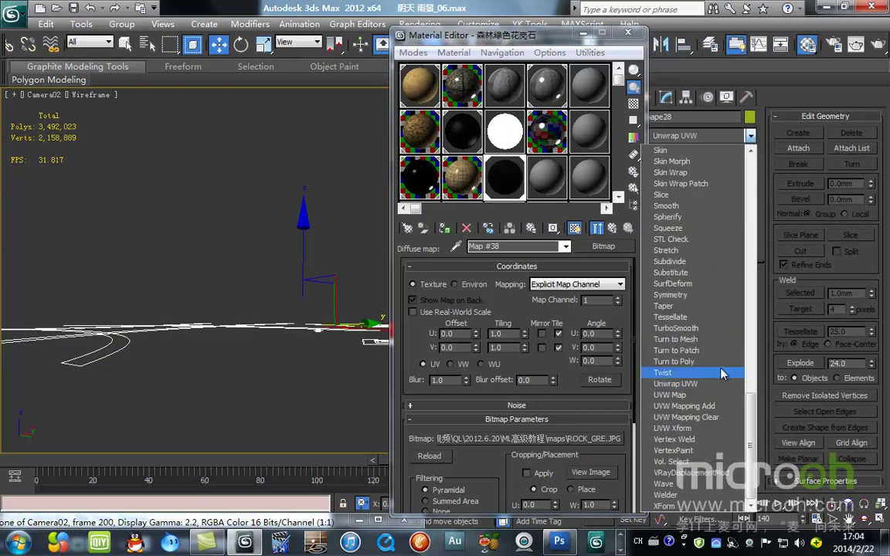
pyautogui.click(674, 396)
pyautogui.press('F3')
pyautogui.click(670, 354)
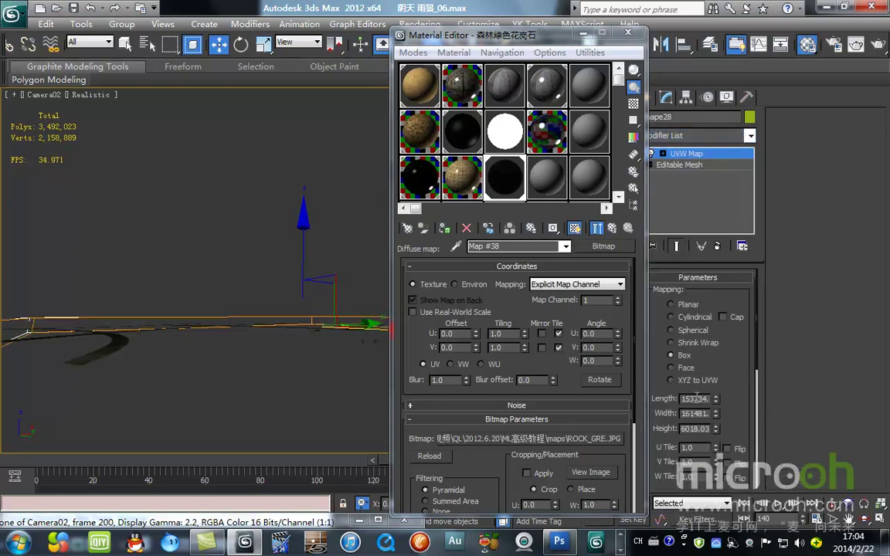
# Set the box mapping's length, width and height to 500 mm.
pyautogui.write('500')
pyautogui.press('Tab')
pyautogui.write('500')
pyautogui.press('Tab')
pyautogui.write('500')
pyautogui.press('Return')
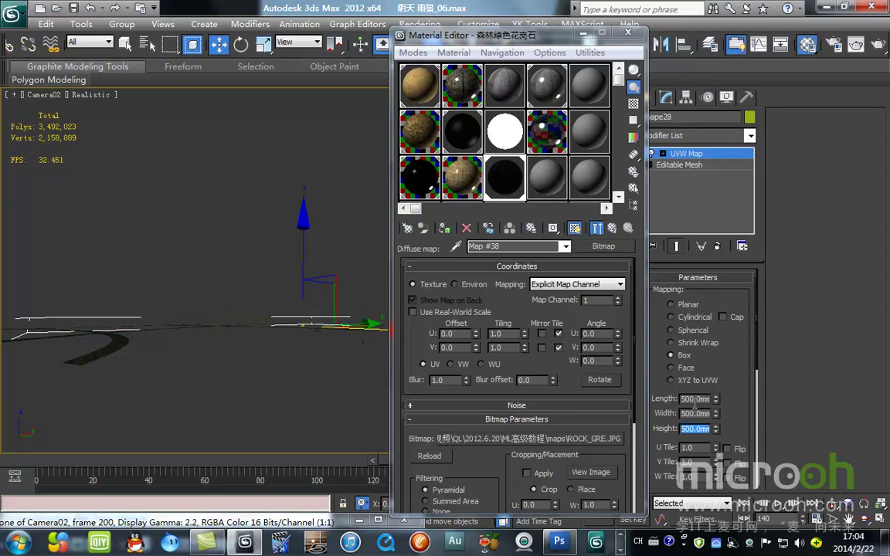
# Examine the granite texture scale up close from the top, then test-render it in the perspective view.
pyautogui.press('t')
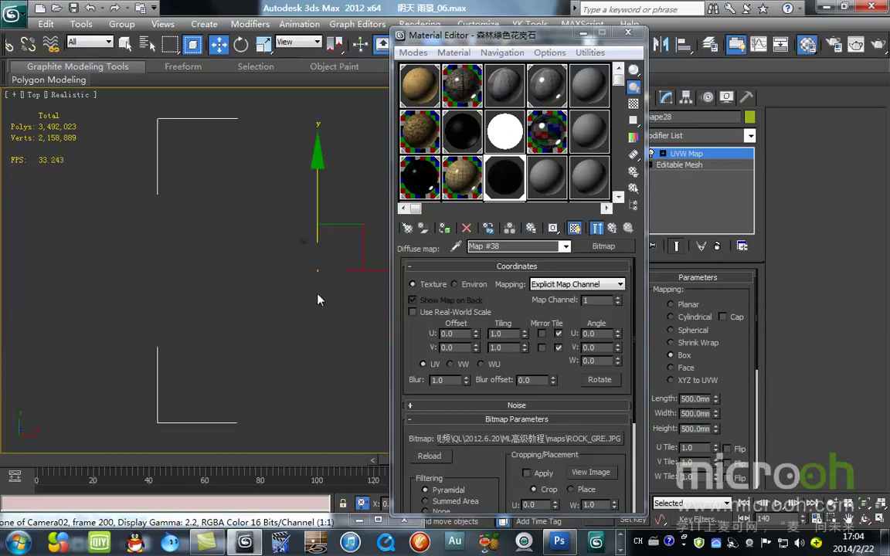
pyautogui.moveTo(255, 285); pyautogui.dragTo(0, 332, button='middle')
pyautogui.scroll(4, 324, 262)
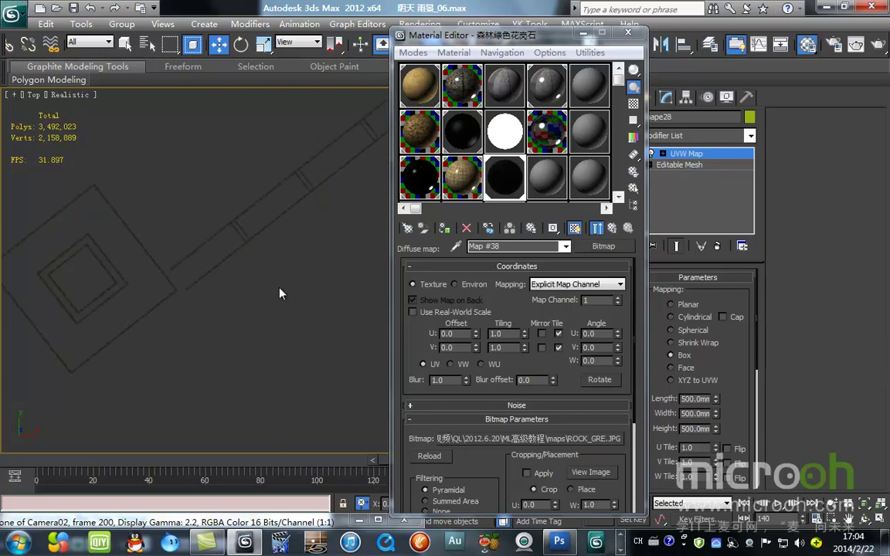
pyautogui.scroll(5, 187, 227)
pyautogui.moveTo(246, 258); pyautogui.dragTo(221, 207, button='middle')
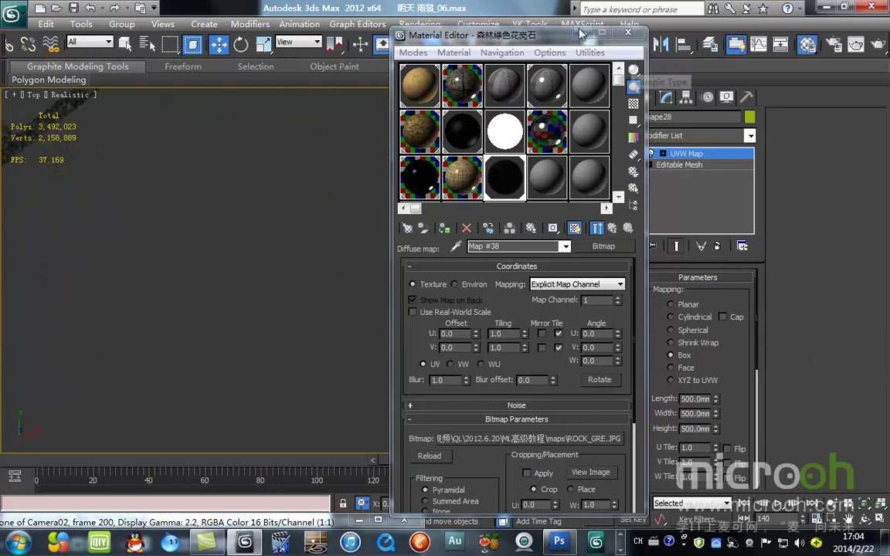
pyautogui.click(582, 33)
pyautogui.press('c')
pyautogui.press('p')
pyautogui.moveTo(259, 363)
pyautogui.mouseDown(button='middle')
pyautogui.moveTo(293, 369)
pyautogui.moveTo(283, 374)
pyautogui.mouseUp(button='middle')
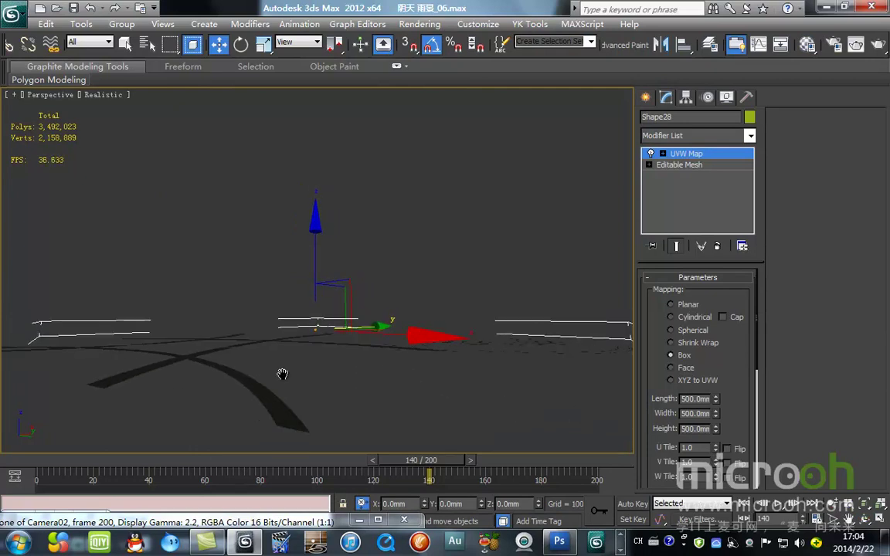
pyautogui.click(875, 47)
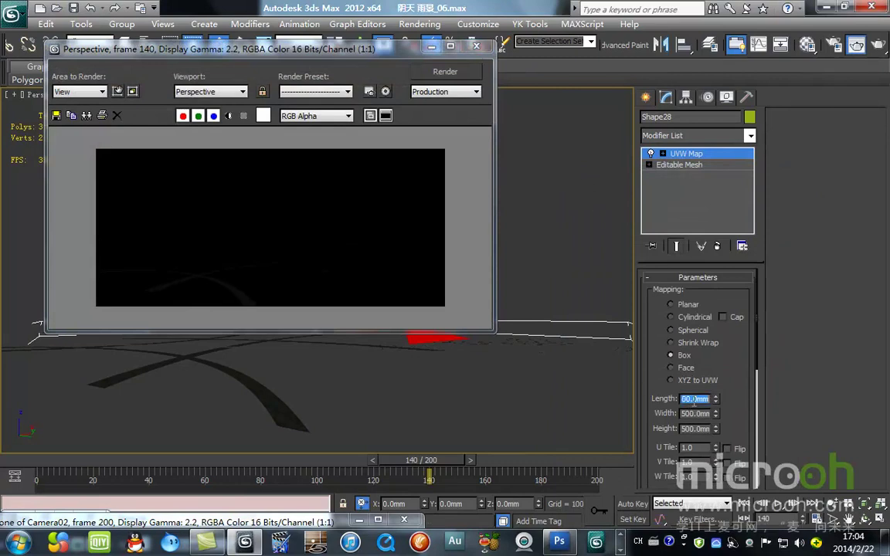
# Set the box mapping's length, width and height to 800 mm, re-render the perspective view and return to the camera view.
pyautogui.write('0')
pyautogui.press('Return')
pyautogui.click(442, 72)
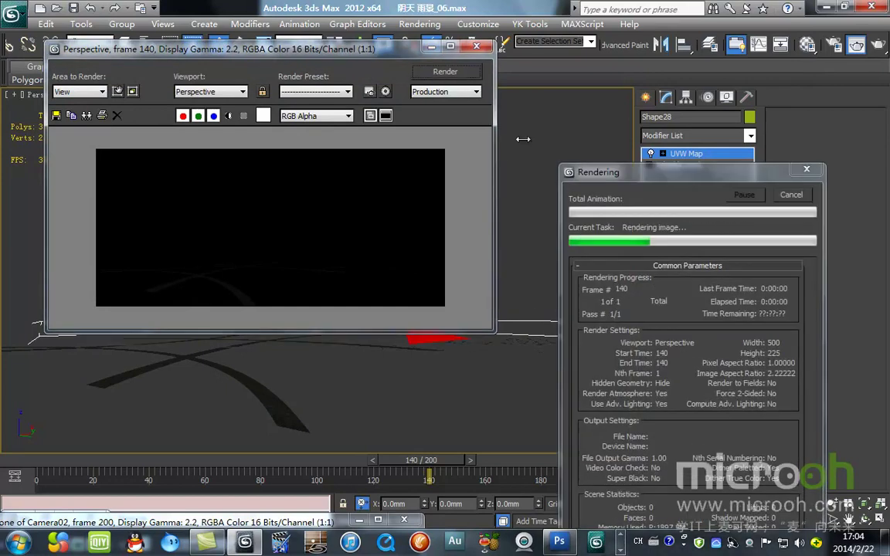
pyautogui.click(476, 46)
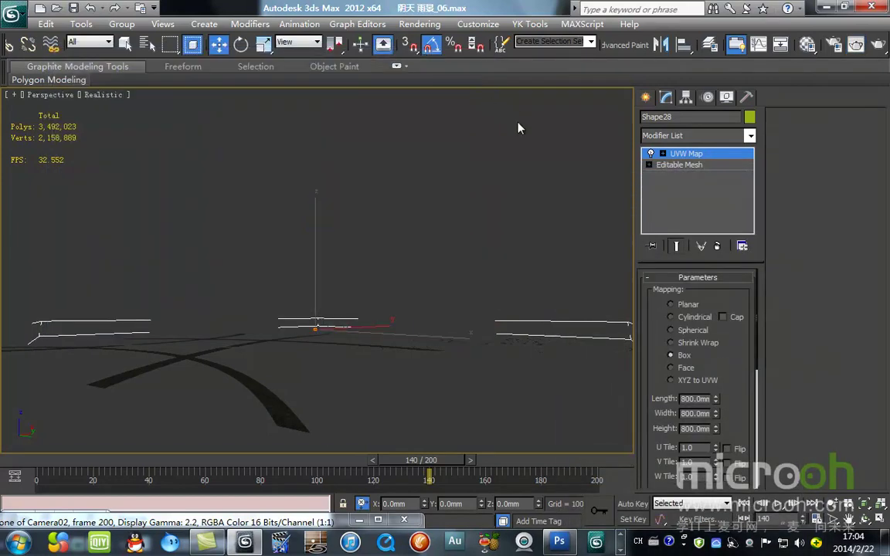
pyautogui.press('c')
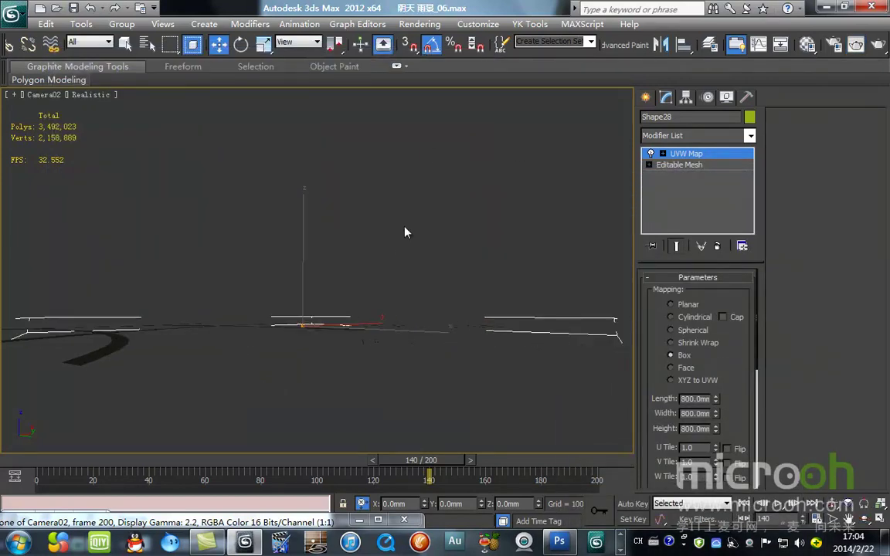
# Deselect the granite object and open its material's basic parameters with an enlarged preview on a checkered background.
pyautogui.press('Delete')
pyautogui.press('m')
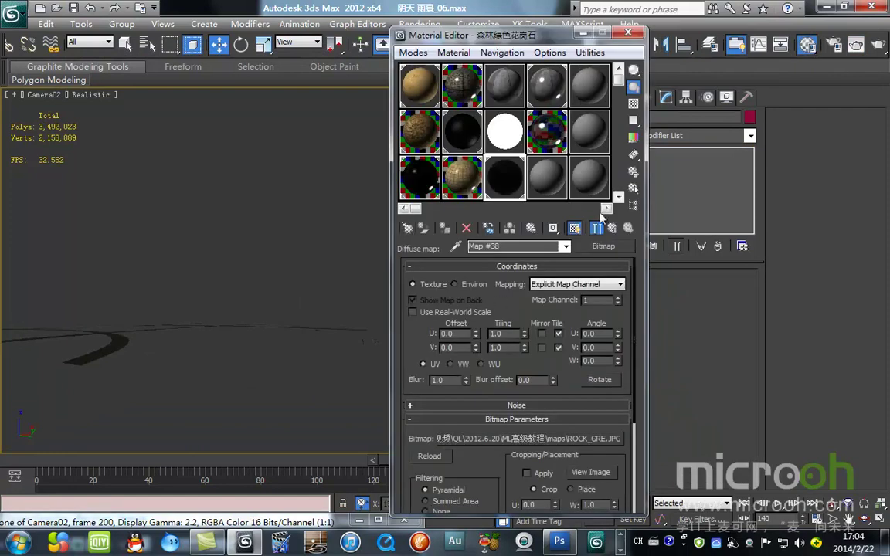
pyautogui.click(631, 102)
pyautogui.doubleClick(506, 175)
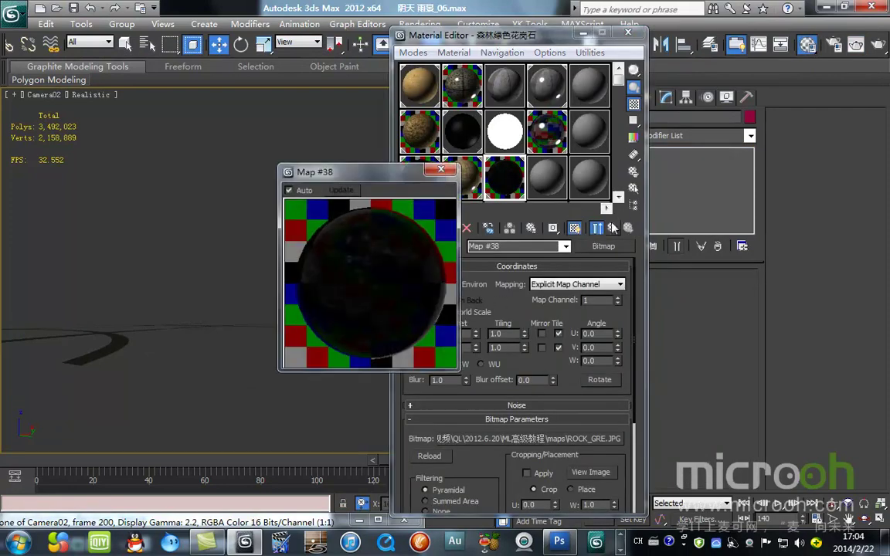
pyautogui.click(613, 227)
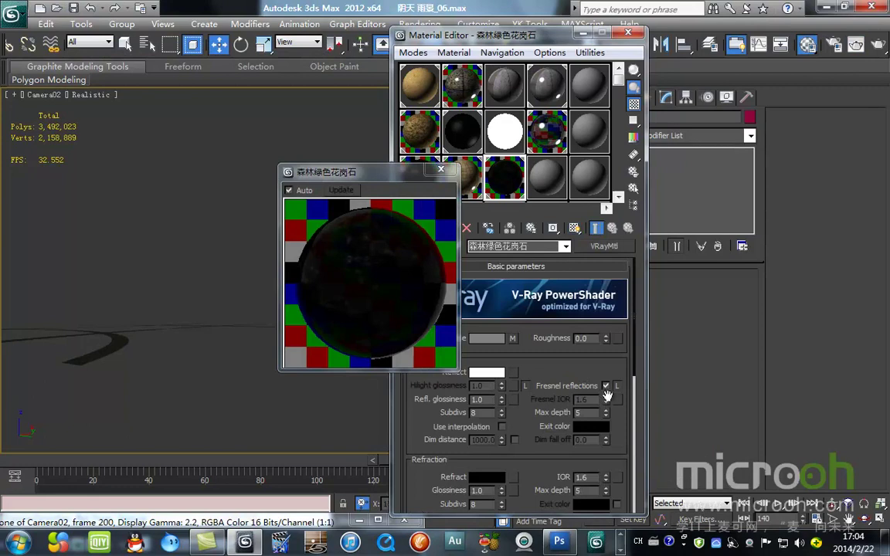
# Turn off Fresnel reflections for the green granite and assign a Falloff map to its Reflect slot.
pyautogui.click(606, 386)
pyautogui.click(514, 373)
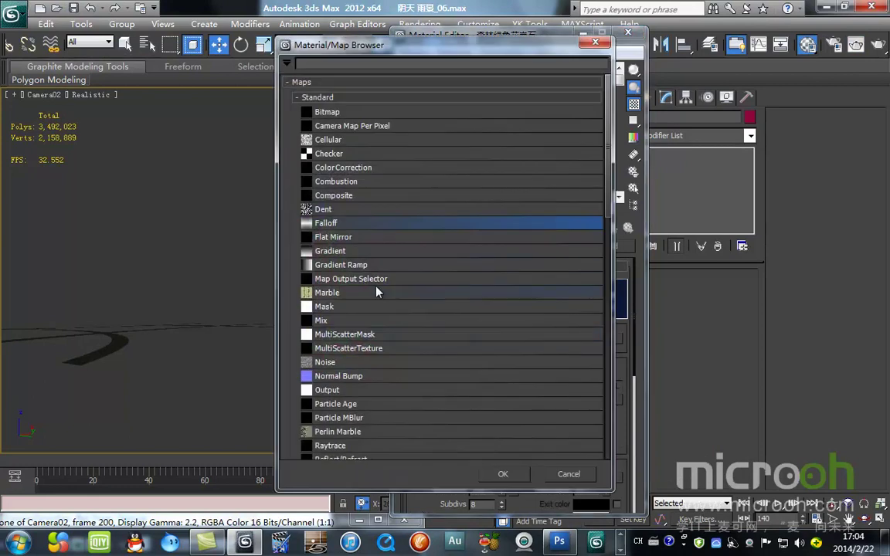
pyautogui.doubleClick(346, 224)
pyautogui.moveTo(321, 162); pyautogui.dragTo(171, 163)
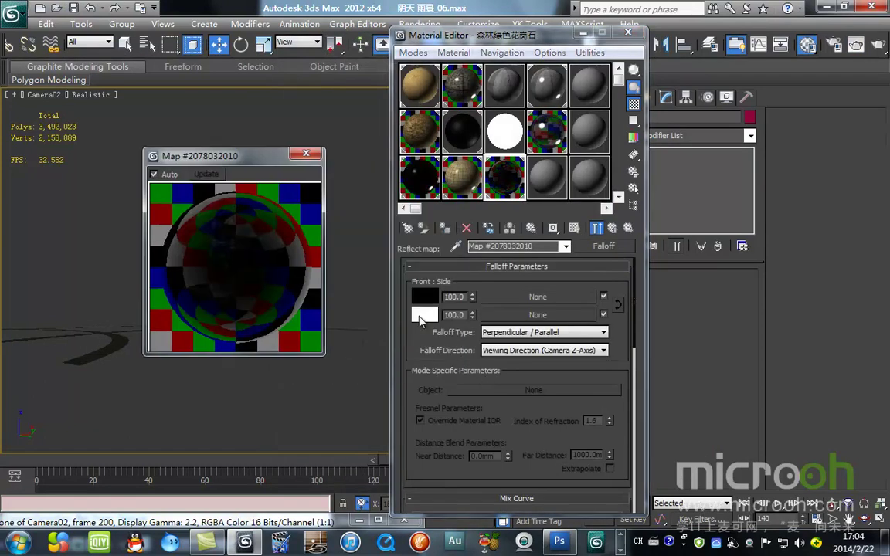
# Set the Falloff map's side colour to RGB 20, 20, 20 and return to the granite material.
pyautogui.click(423, 314)
pyautogui.moveTo(511, 392); pyautogui.dragTo(512, 299)
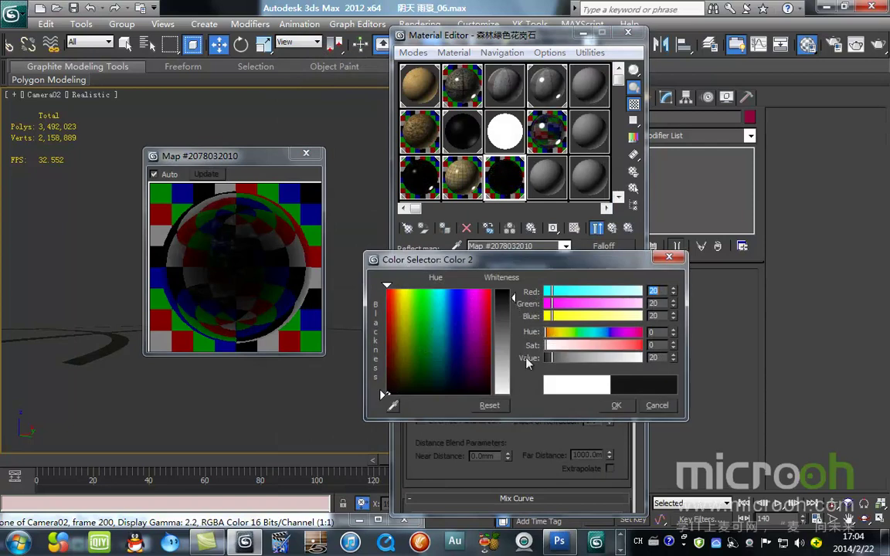
pyautogui.click(612, 407)
pyautogui.click(611, 228)
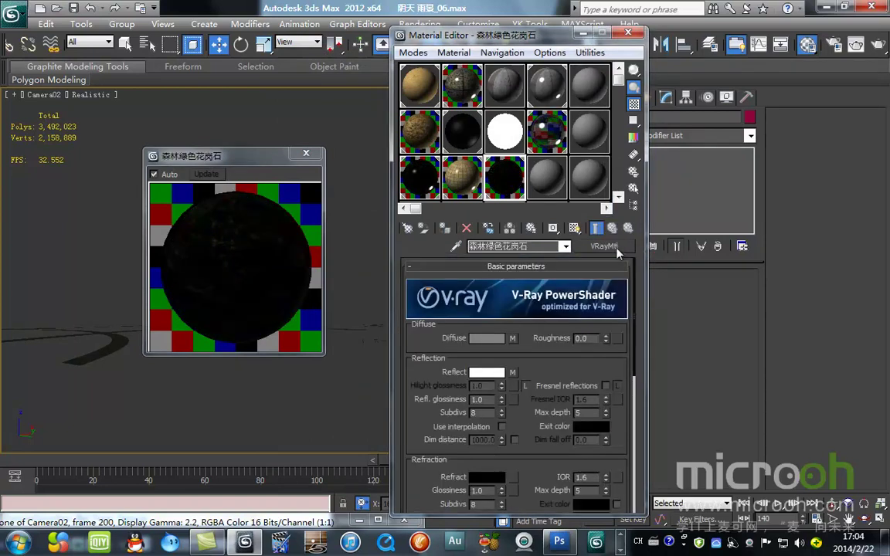
# Set the green granite's reflection glossiness to 0.82 and test-render the camera view.
pyautogui.click(527, 386)
pyautogui.click(526, 385)
pyautogui.moveTo(501, 401); pyautogui.dragTo(502, 410)
pyautogui.click(856, 45)
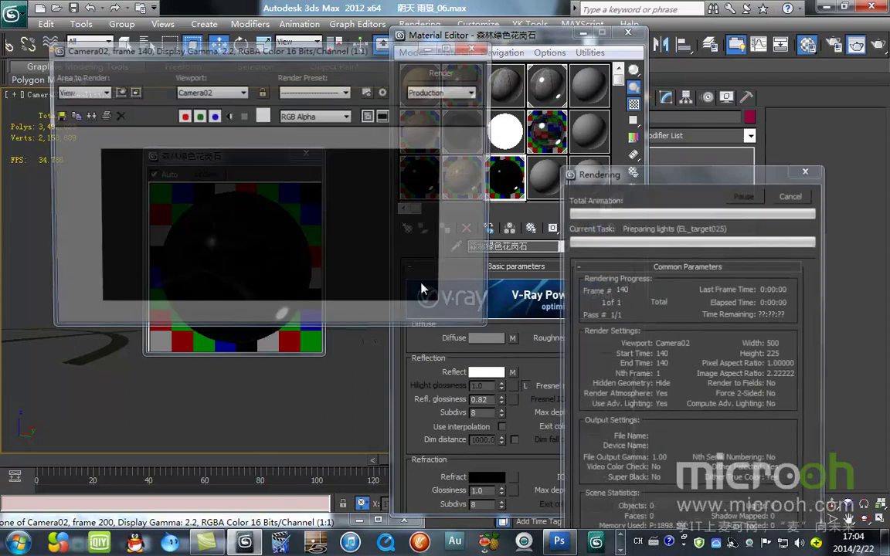
pyautogui.click(477, 46)
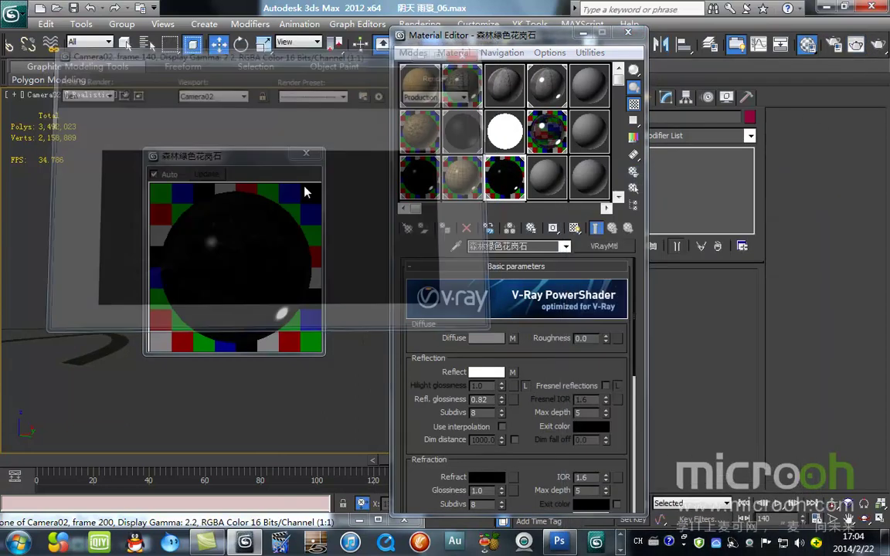
# Close the enlarged material preview and unhide all objects without unhiding the hidden layers.
pyautogui.click(307, 156)
pyautogui.rightClick(276, 282)
pyautogui.click(308, 220)
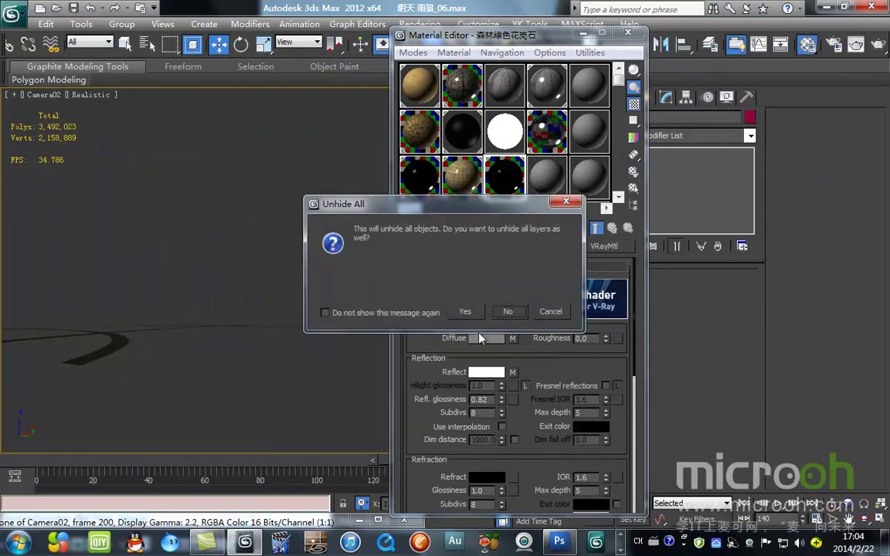
pyautogui.click(509, 310)
# Load the road material 路面 into the empty slot after the granite, then select and isolate all objects using it.
pyautogui.click(541, 173)
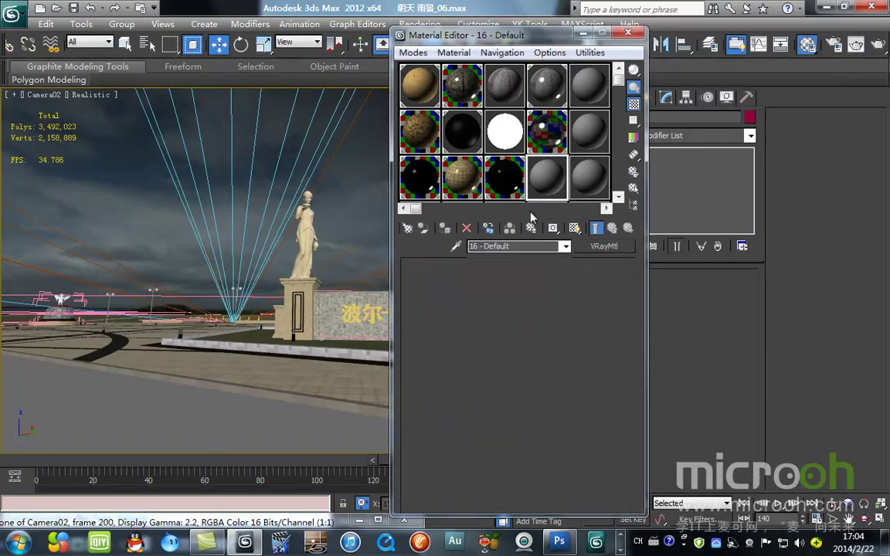
pyautogui.click(632, 188)
pyautogui.click(297, 459)
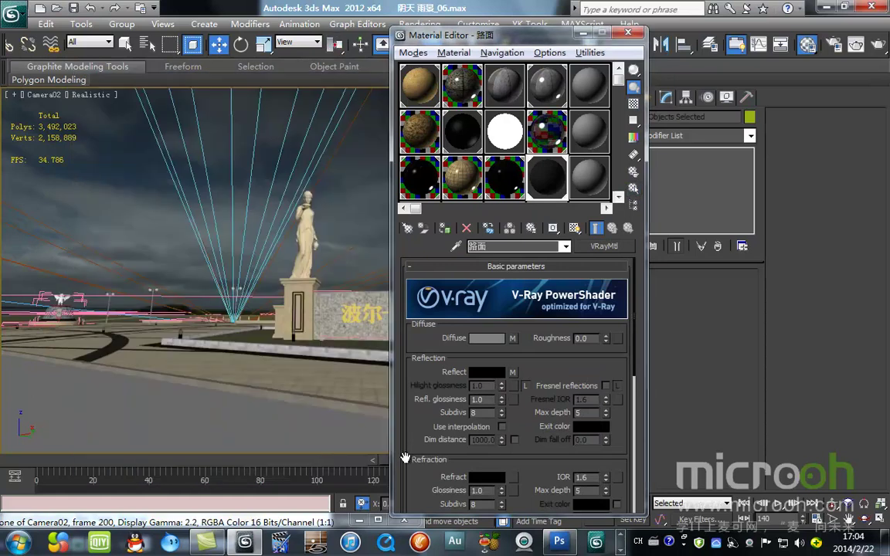
pyautogui.press('z')
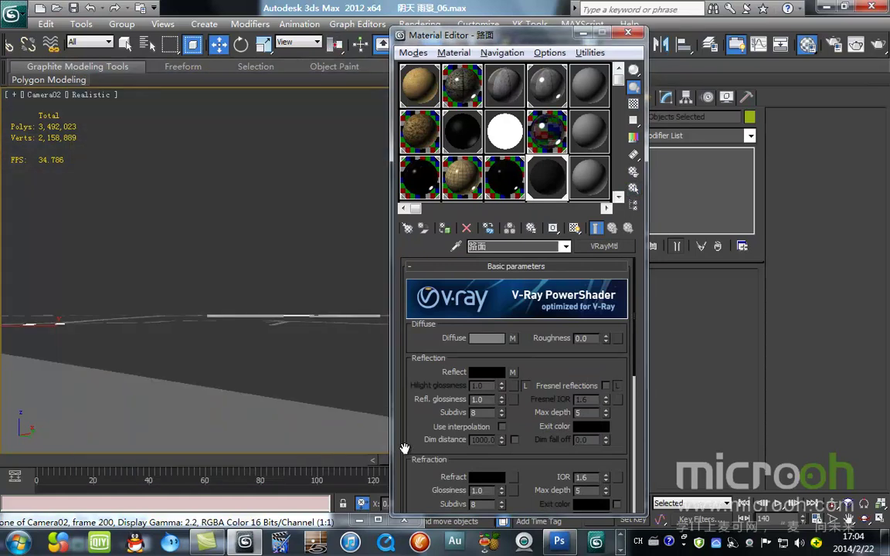
# Minimise the Material Editor and examine the isolated road network from the top, selecting the main road mesh in wireframe.
pyautogui.click(584, 34)
pyautogui.press('t')
pyautogui.press('z')
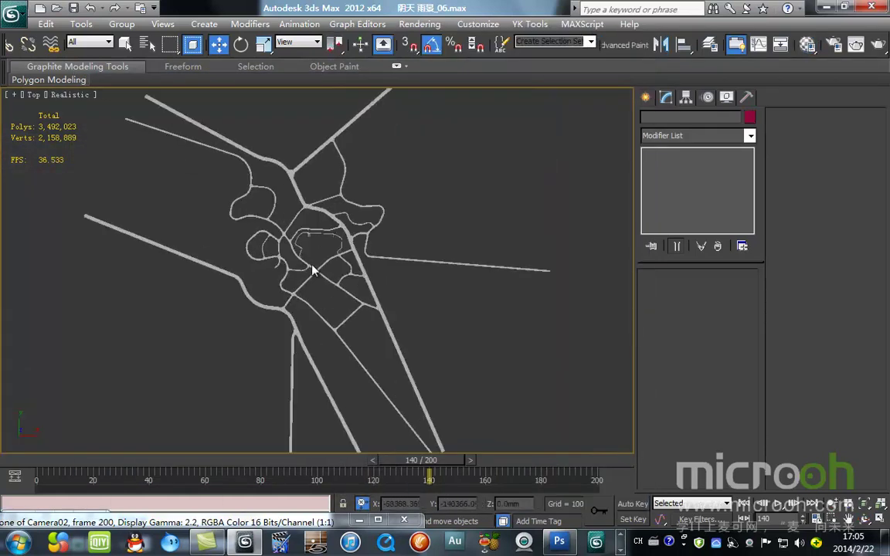
pyautogui.scroll(10, 312, 264)
pyautogui.moveTo(373, 275); pyautogui.dragTo(263, 250, button='middle')
pyautogui.scroll(4, 286, 299)
pyautogui.scroll(-5, 288, 297)
pyautogui.click(360, 254)
pyautogui.press('F3')
pyautogui.scroll(-3, 333, 298)
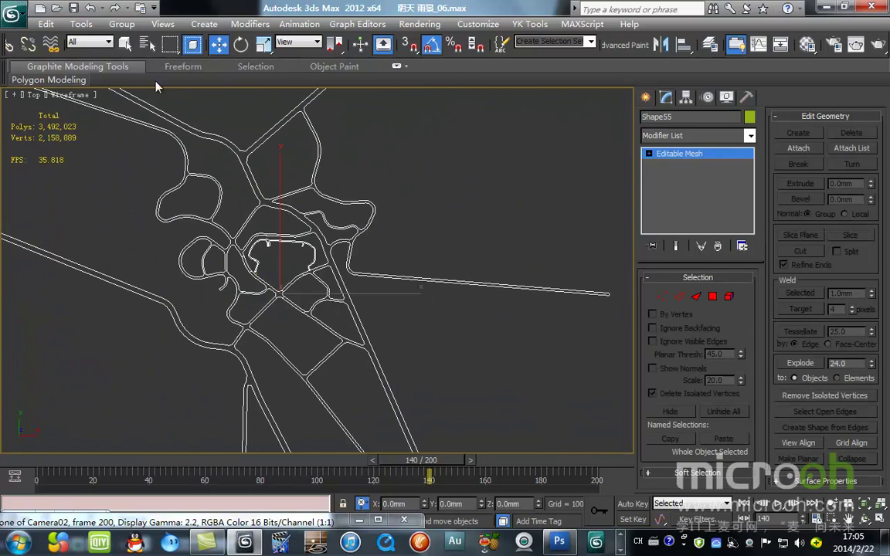
# Show the transform gizmo, select the small path piece inside the road loop and examine it shaded from several distances.
pyautogui.press('x')
pyautogui.moveTo(298, 247)
pyautogui.mouseDown()
pyautogui.moveTo(443, 152)
pyautogui.moveTo(298, 247)
pyautogui.mouseUp()
pyautogui.scroll(6, 298, 247)
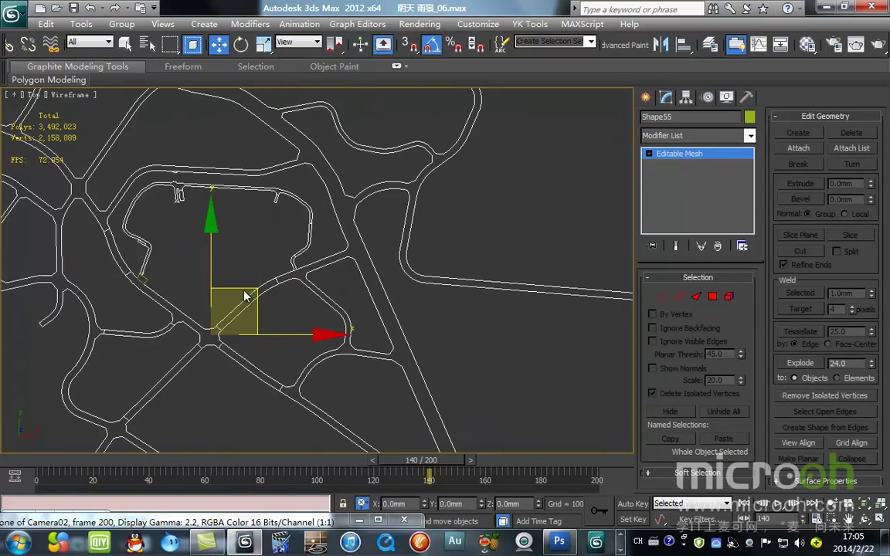
pyautogui.click(171, 230)
pyautogui.keyDown('alt'); pyautogui.moveTo(272, 286); pyautogui.dragTo(219, 218, button='middle'); pyautogui.keyUp('alt')
pyautogui.press('F3')
pyautogui.scroll(5, 164, 256)
pyautogui.moveTo(165, 256); pyautogui.dragTo(282, 311, button='middle')
pyautogui.moveTo(204, 262); pyautogui.dragTo(395, 310, button='middle')
pyautogui.scroll(5, 177, 270)
pyautogui.scroll(-10, 316, 274)
# Select the foreground road in the camera view and show the 路面 material's diffuse Mix map in the viewport.
pyautogui.press('c')
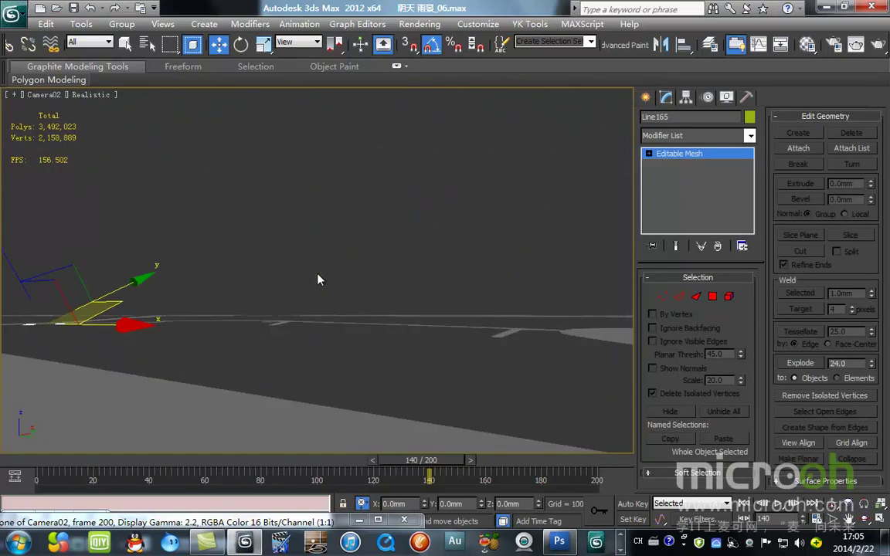
pyautogui.click(291, 421)
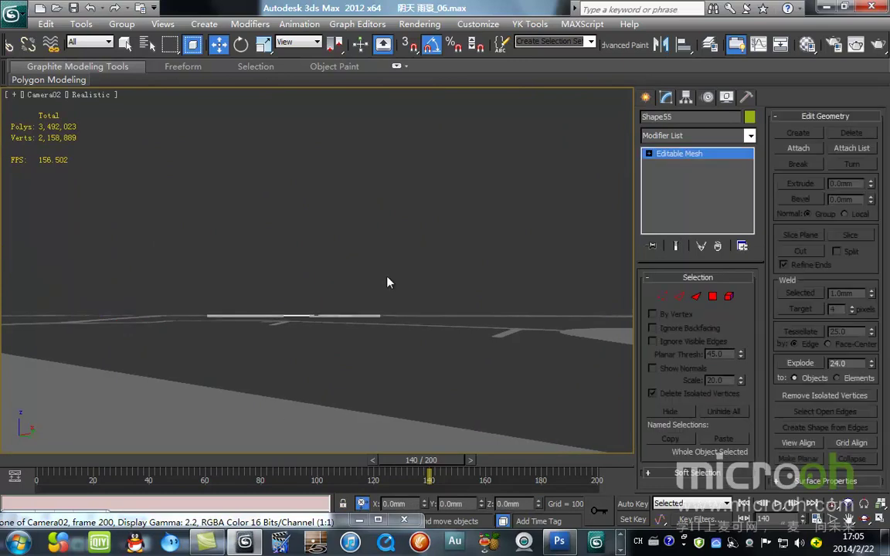
pyautogui.press('m')
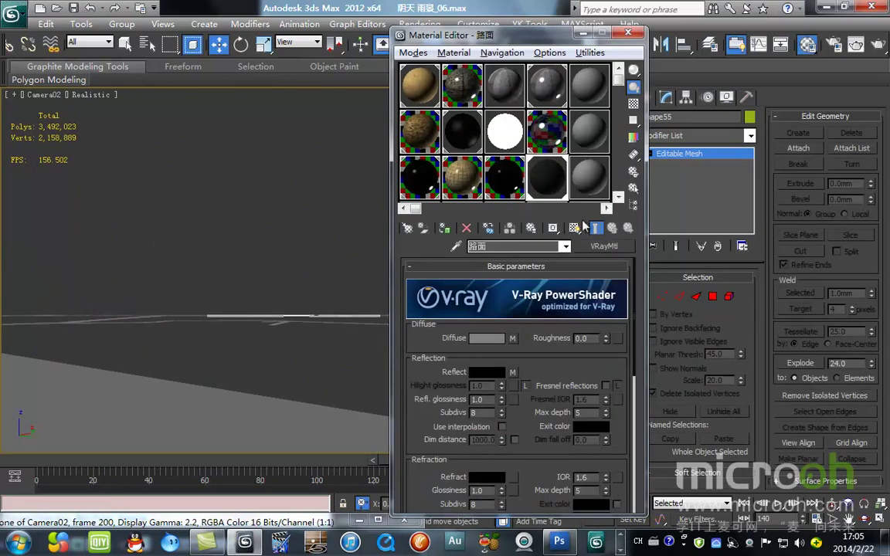
pyautogui.click(512, 338)
pyautogui.click(574, 228)
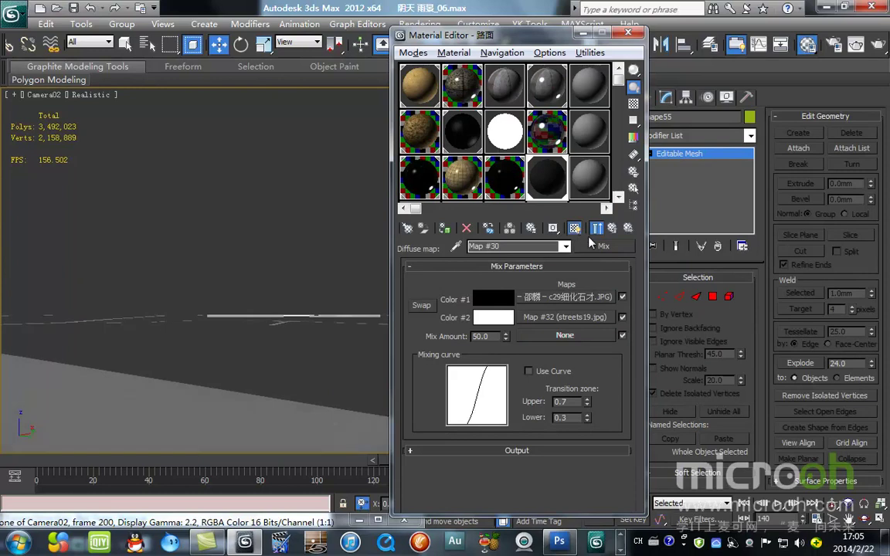
# View the bitmaps in both colour slots of the 路面 diffuse Mix map at full size, and return to the main material parameters.
pyautogui.click(594, 319)
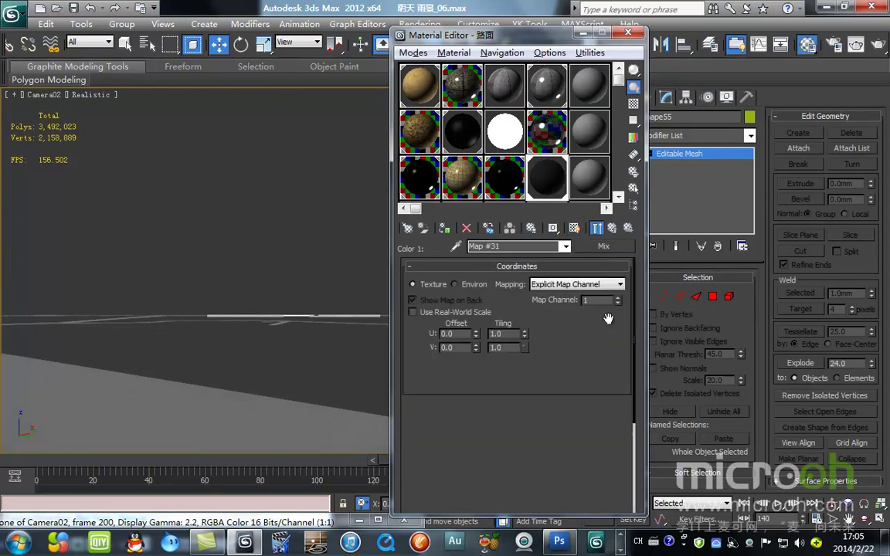
pyautogui.click(590, 470)
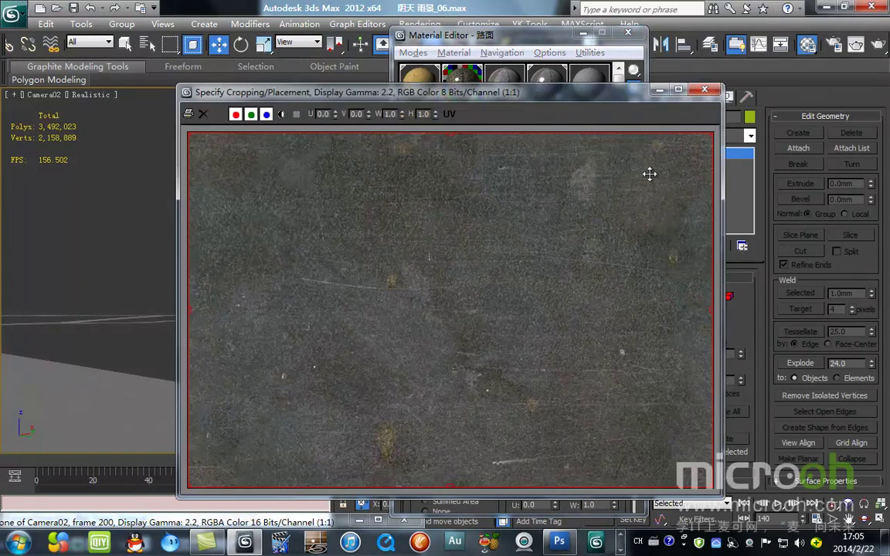
pyautogui.click(703, 91)
pyautogui.click(612, 228)
pyautogui.click(565, 317)
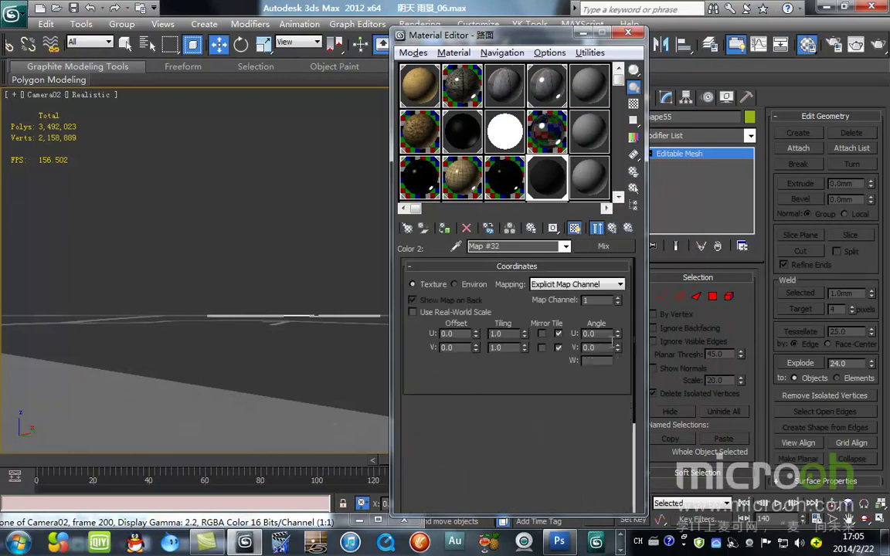
pyautogui.click(590, 472)
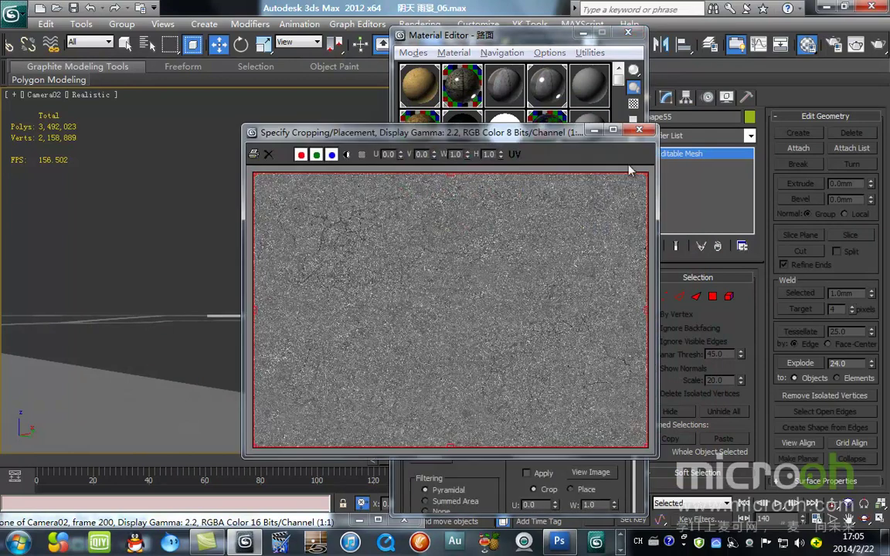
pyautogui.click(638, 130)
pyautogui.click(612, 228)
pyautogui.click(611, 228)
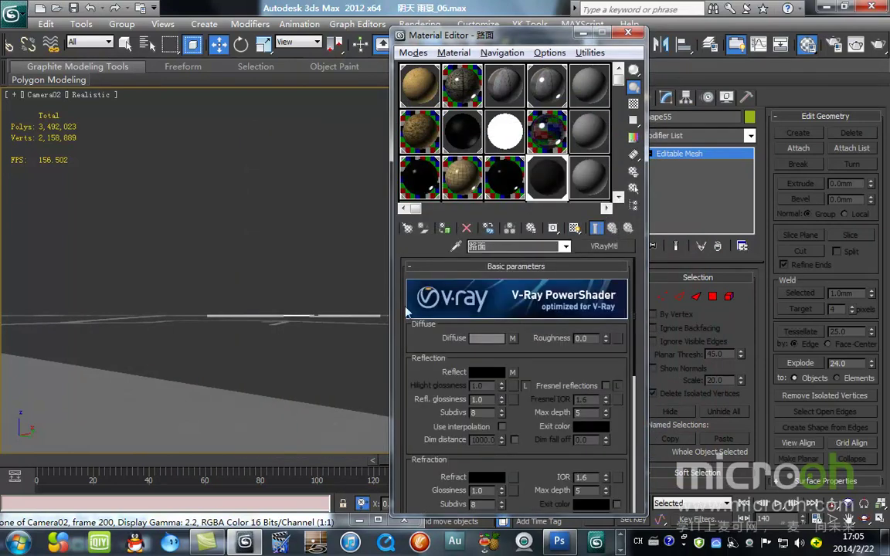
# Render the isolated road through Camera02, examine the rendered frame, and minimise the render window.
pyautogui.click(244, 241)
pyautogui.click(184, 421)
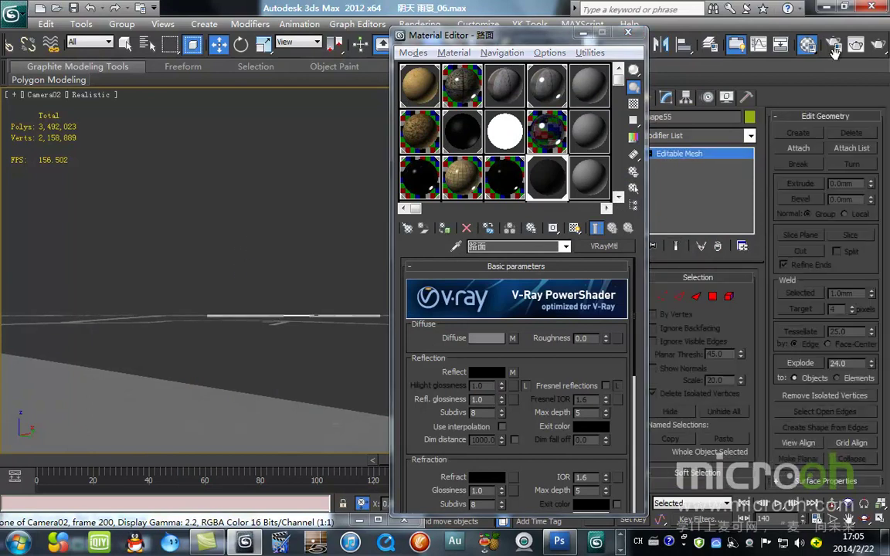
pyautogui.click(876, 46)
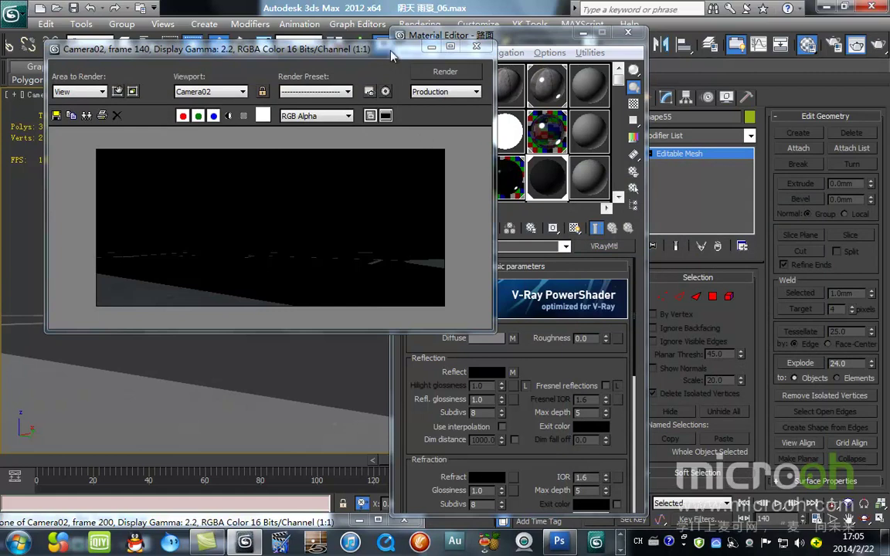
pyautogui.moveTo(392, 54); pyautogui.dragTo(360, 124)
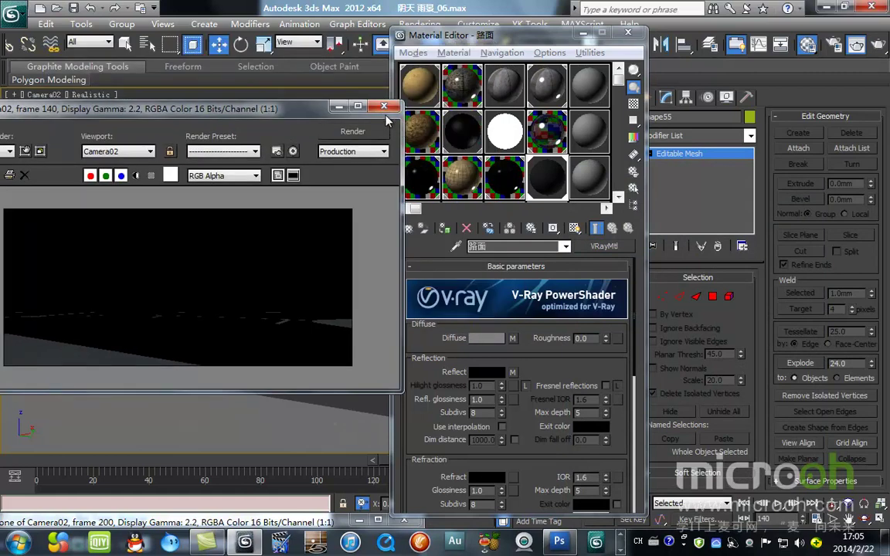
pyautogui.moveTo(271, 112); pyautogui.dragTo(377, 111)
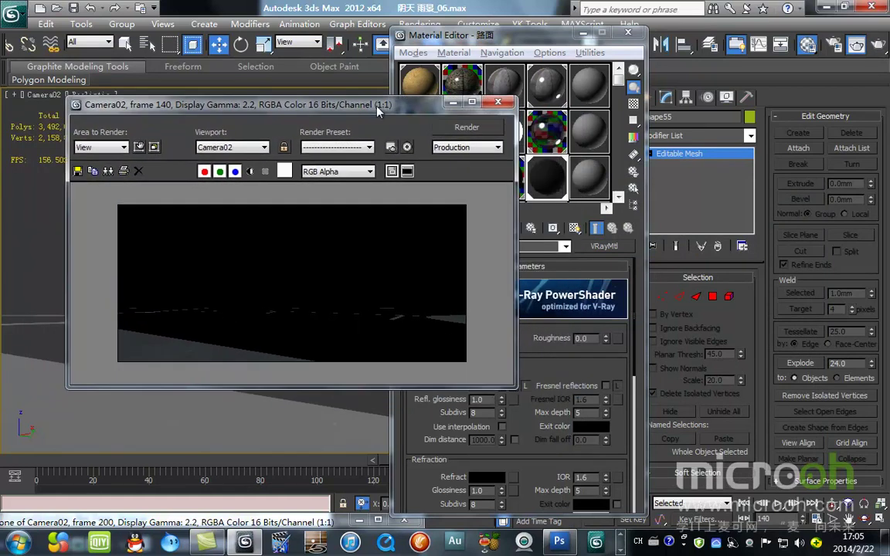
pyautogui.click(454, 103)
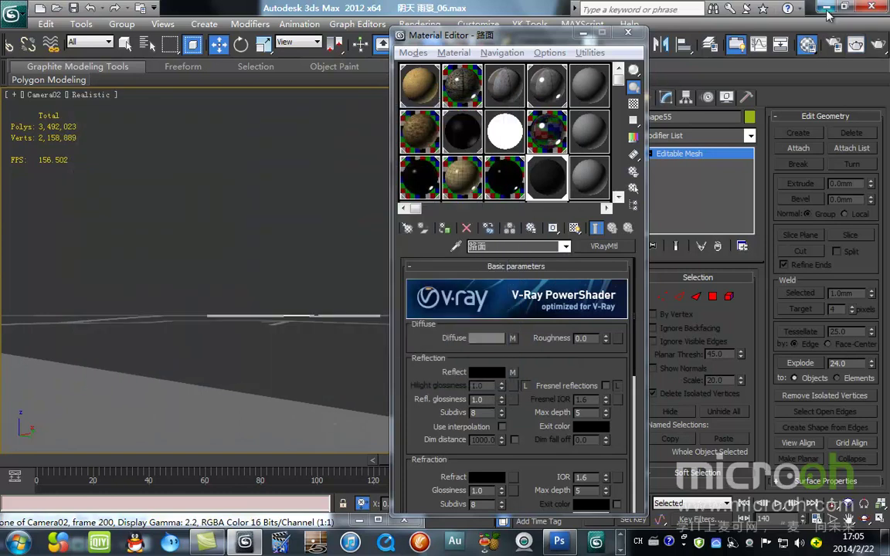
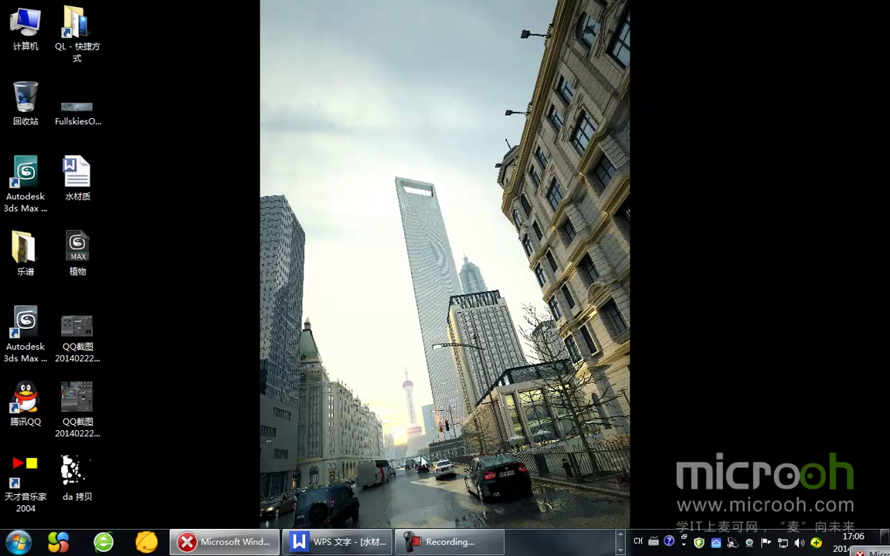
# Switch from the desktop reference photo back to 3ds Max and shift the Material Editor to expose more of the camera view.
pyautogui.click(621, 535)
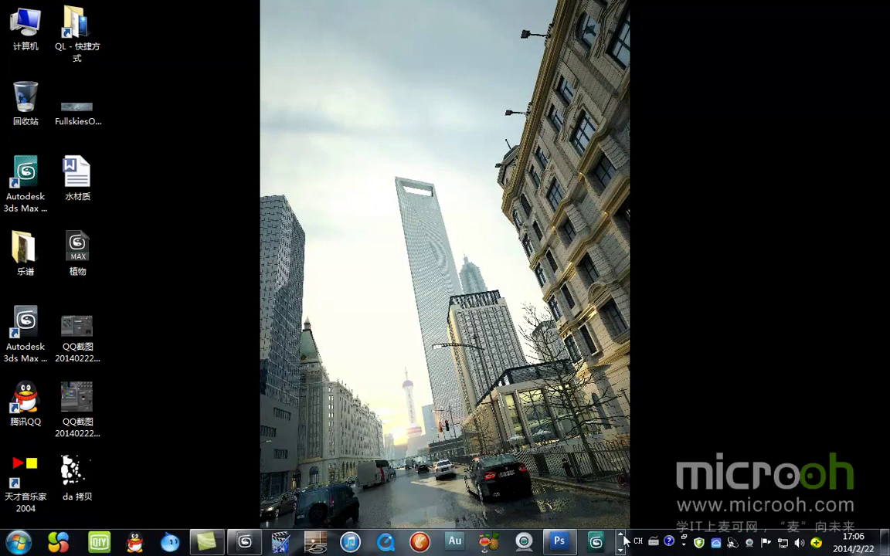
pyautogui.click(257, 539)
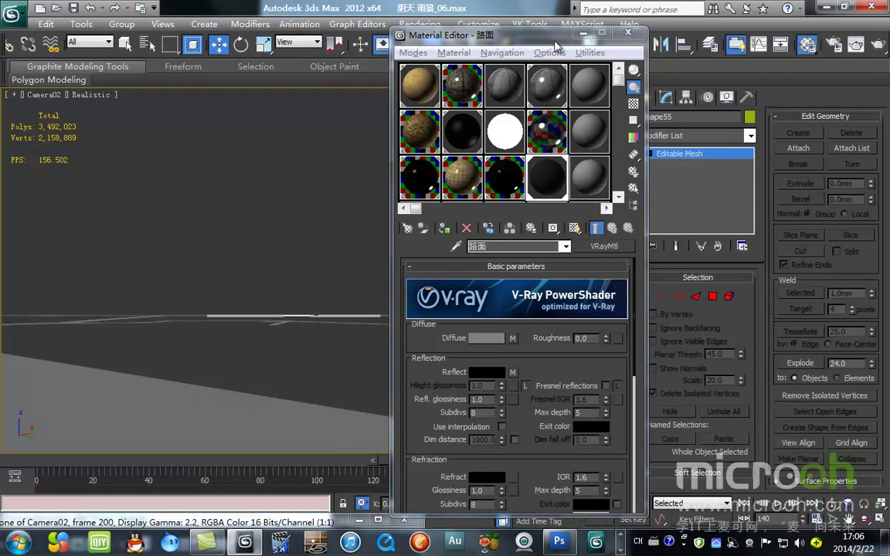
pyautogui.moveTo(555, 42); pyautogui.dragTo(584, 34)
pyautogui.click(289, 185)
pyautogui.click(233, 423)
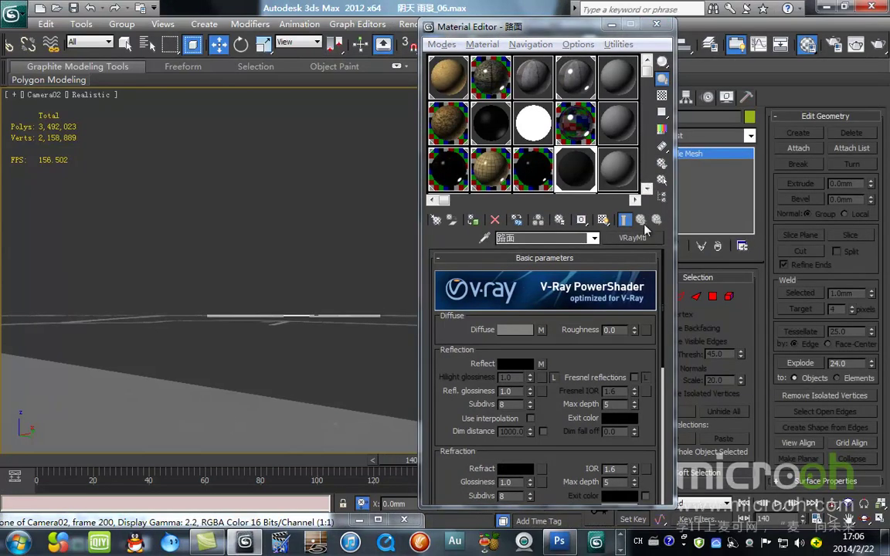
# Convert the 路面 material to a Blend, keeping the old material as a sub-material, and open its enlarged sample preview.
pyautogui.click(635, 237)
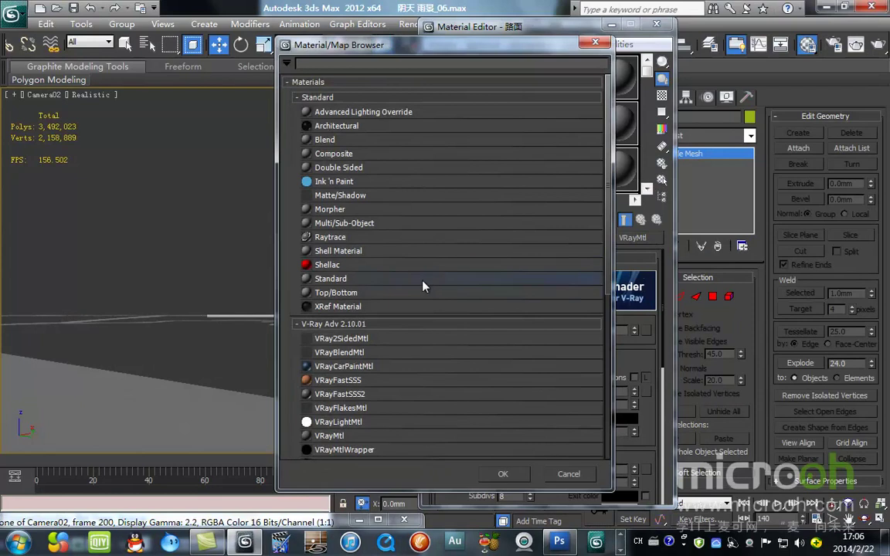
pyautogui.doubleClick(335, 142)
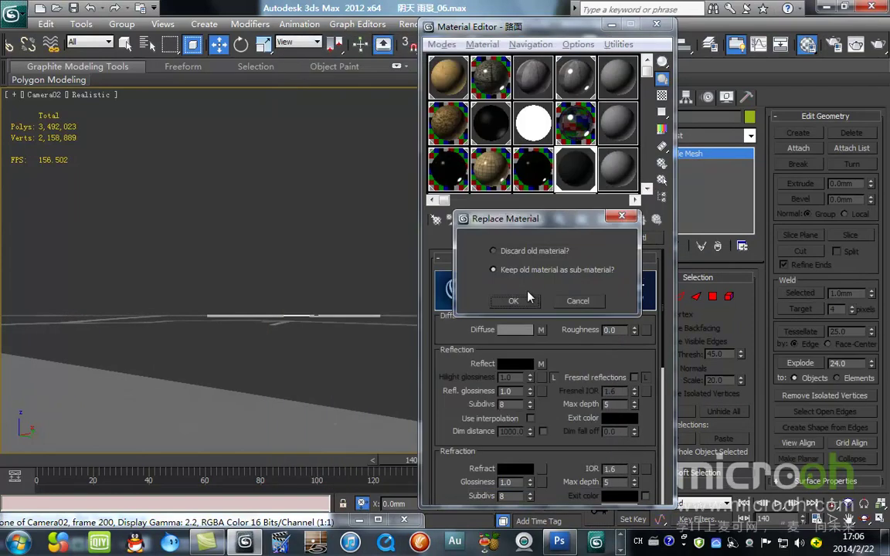
pyautogui.click(519, 298)
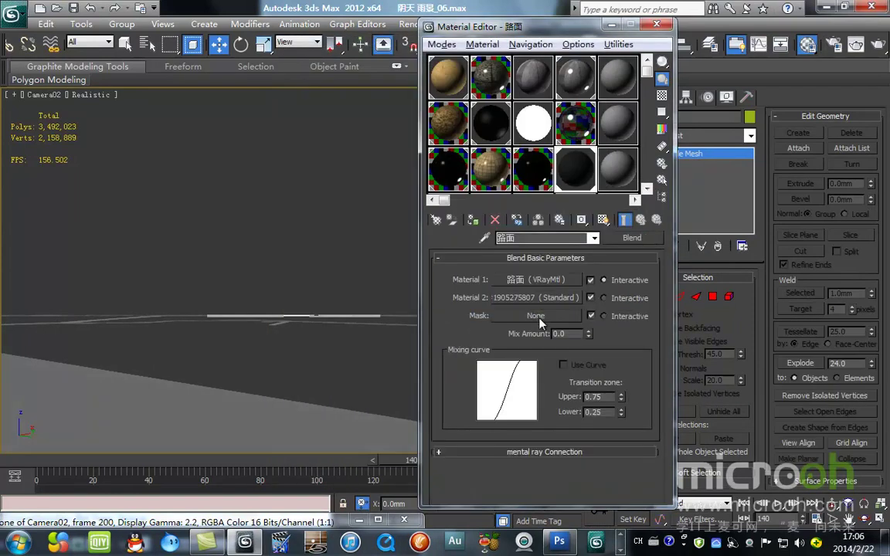
pyautogui.moveTo(525, 26); pyautogui.dragTo(596, 31)
pyautogui.doubleClick(645, 173)
pyautogui.moveTo(246, 164); pyautogui.dragTo(290, 112)
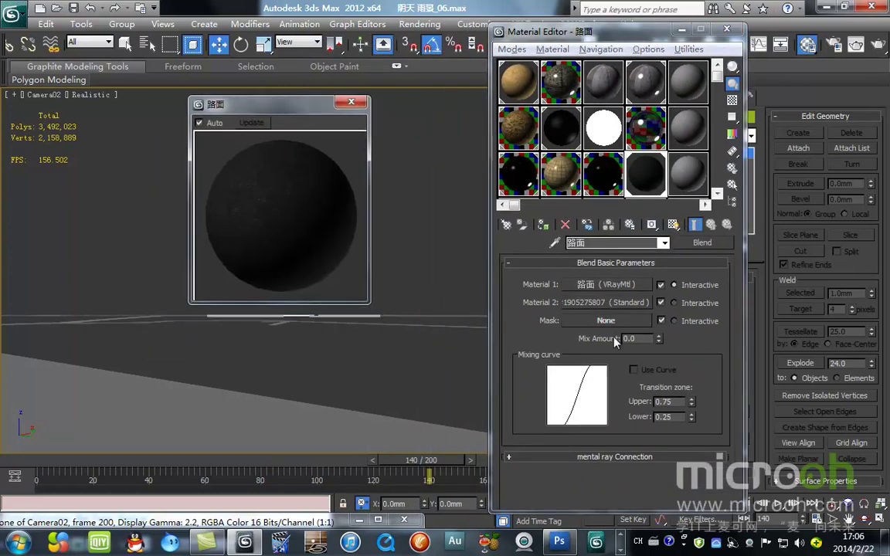
# Check Material 1's diffuse map and duplicate the 路面 VRayMtl from Material 1 into Material 2 with the Copy method.
pyautogui.click(607, 284)
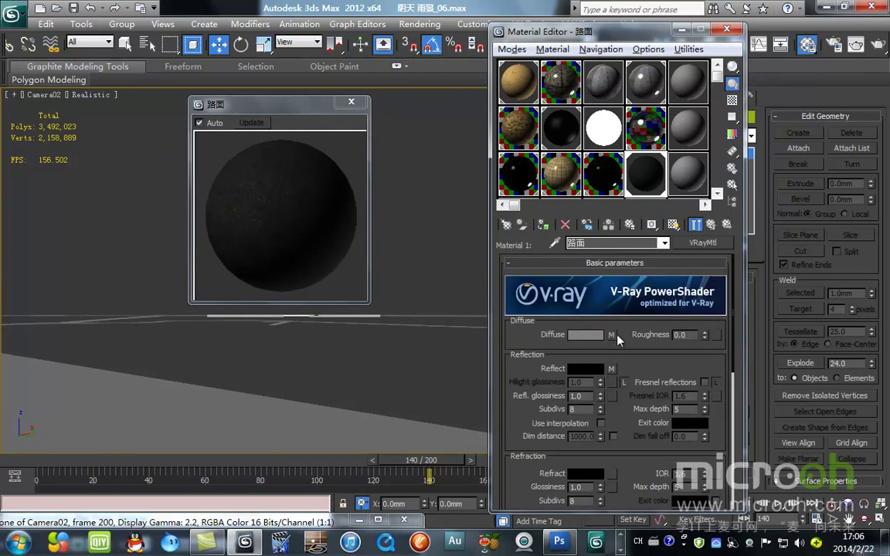
pyautogui.click(614, 334)
pyautogui.click(710, 224)
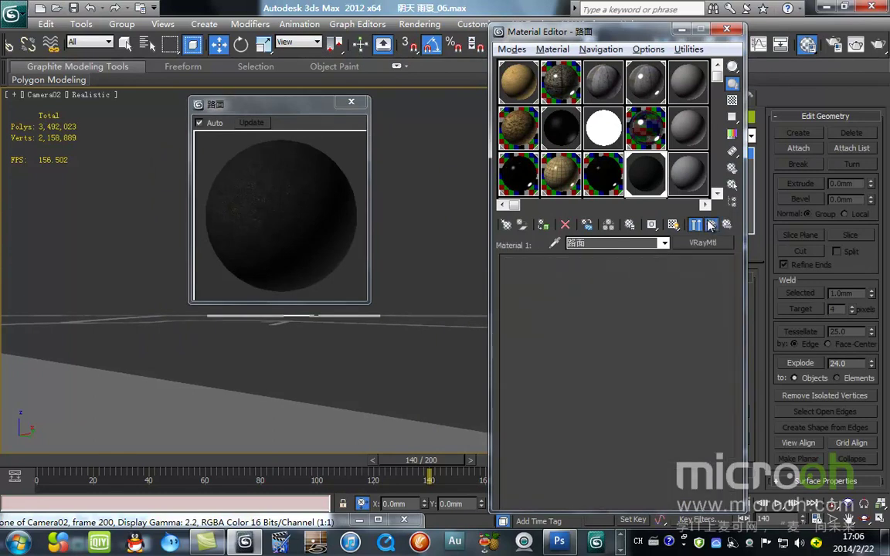
pyautogui.click(710, 224)
pyautogui.moveTo(628, 288); pyautogui.dragTo(618, 304)
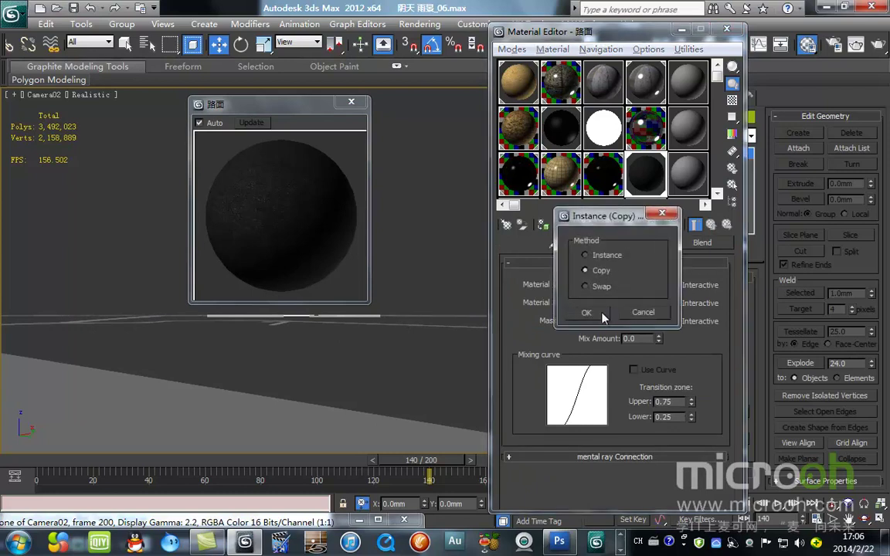
pyautogui.click(605, 312)
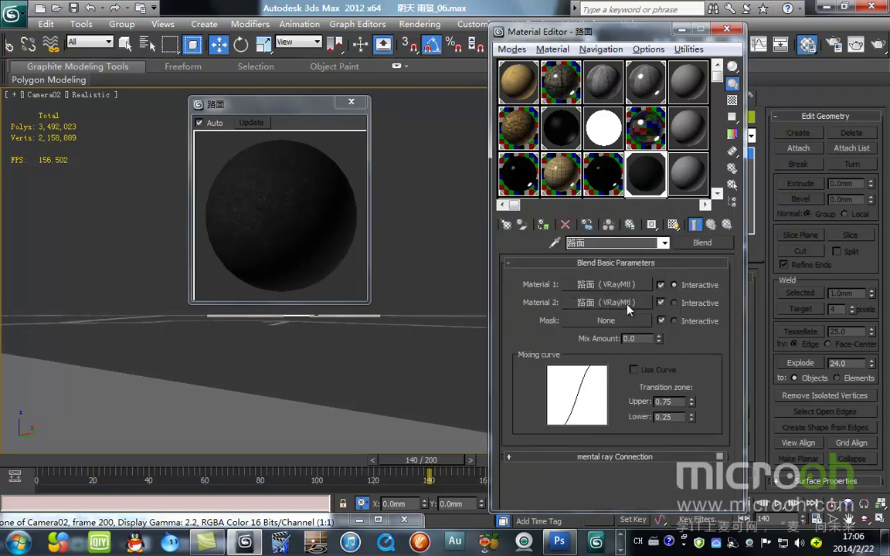
# Open the diffuse Mix map of the Blend's Material 2 and view its Color #1 stone bitmap at full size.
pyautogui.click(627, 305)
pyautogui.click(614, 337)
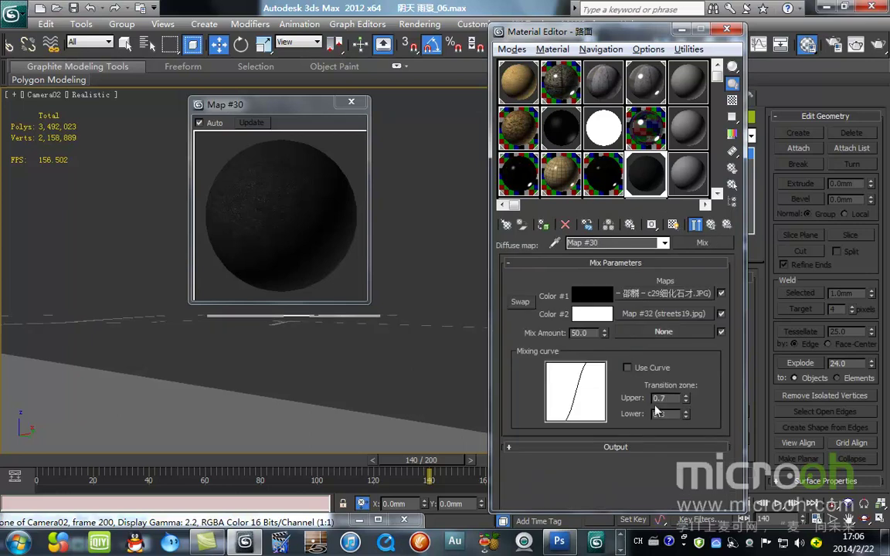
pyautogui.click(684, 295)
pyautogui.click(689, 469)
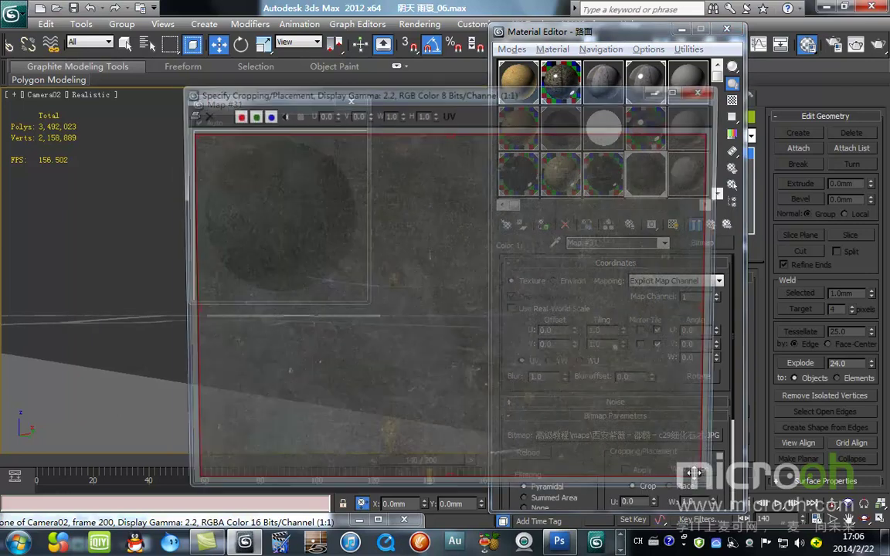
pyautogui.click(701, 94)
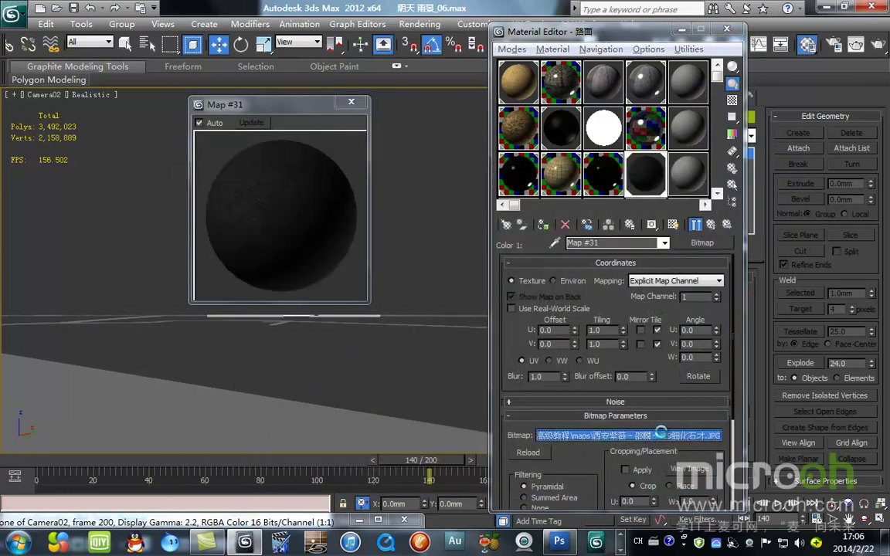
pyautogui.click(657, 437)
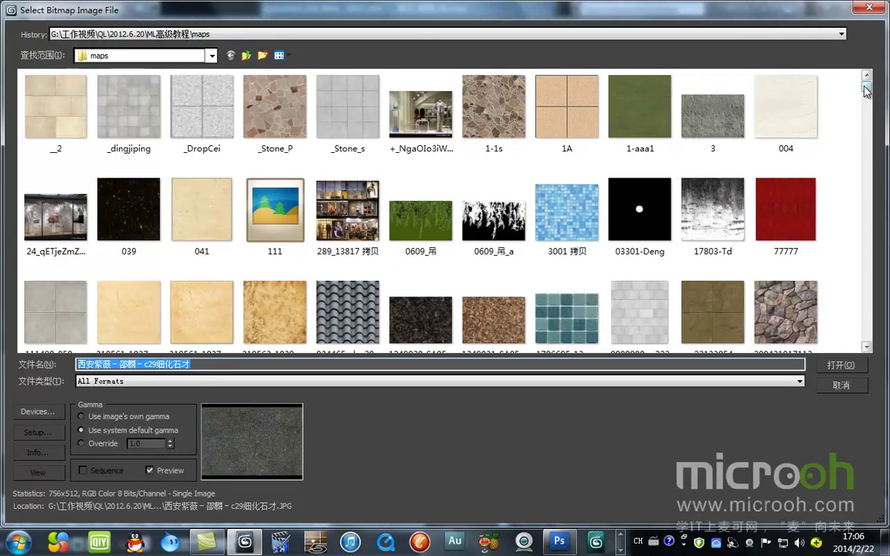
pyautogui.click(708, 136)
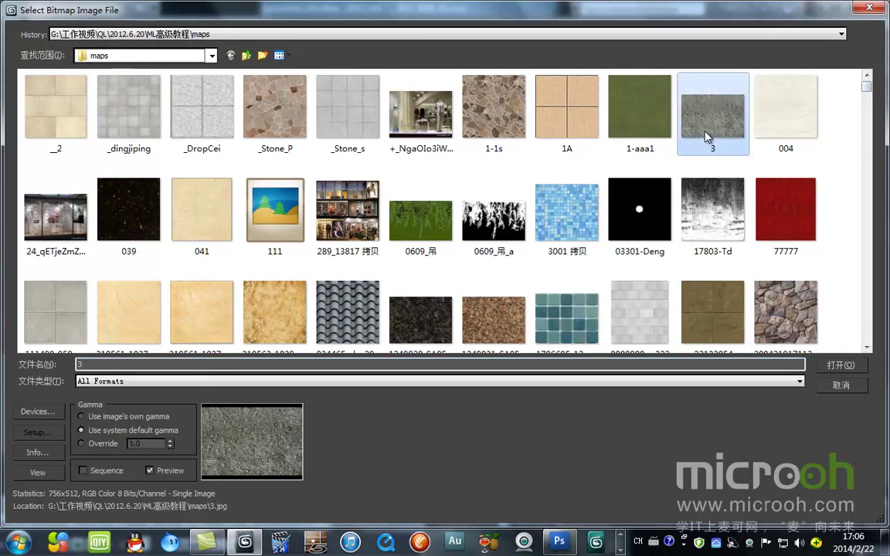
pyautogui.scroll(-10, 693, 231)
pyautogui.scroll(-5, 693, 232)
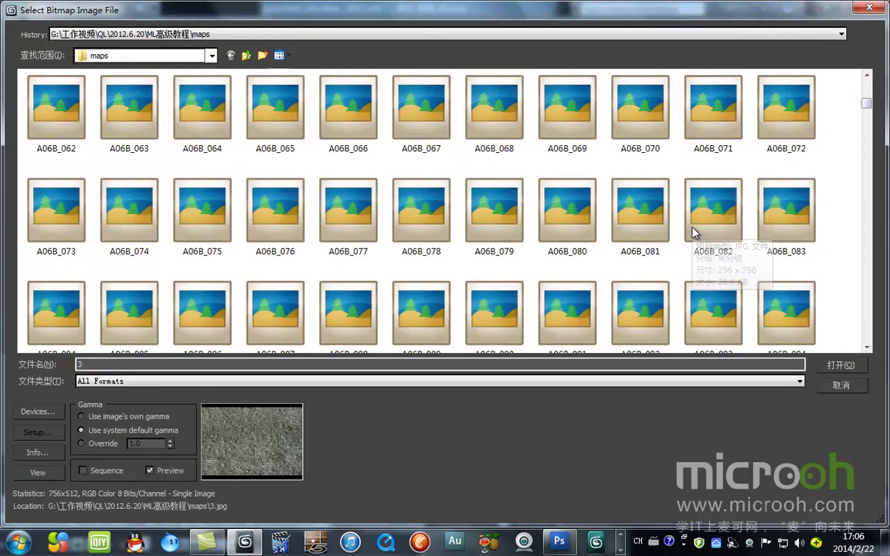
pyautogui.click(211, 55)
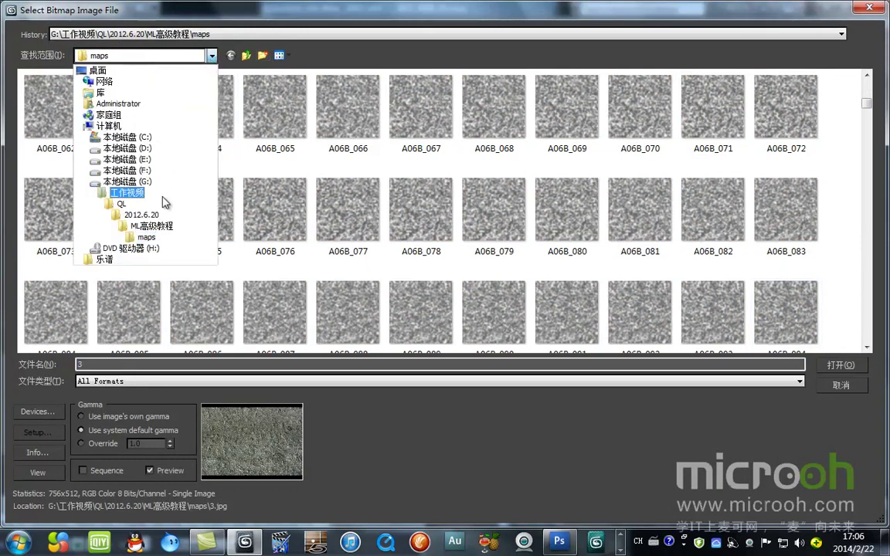
pyautogui.click(408, 11)
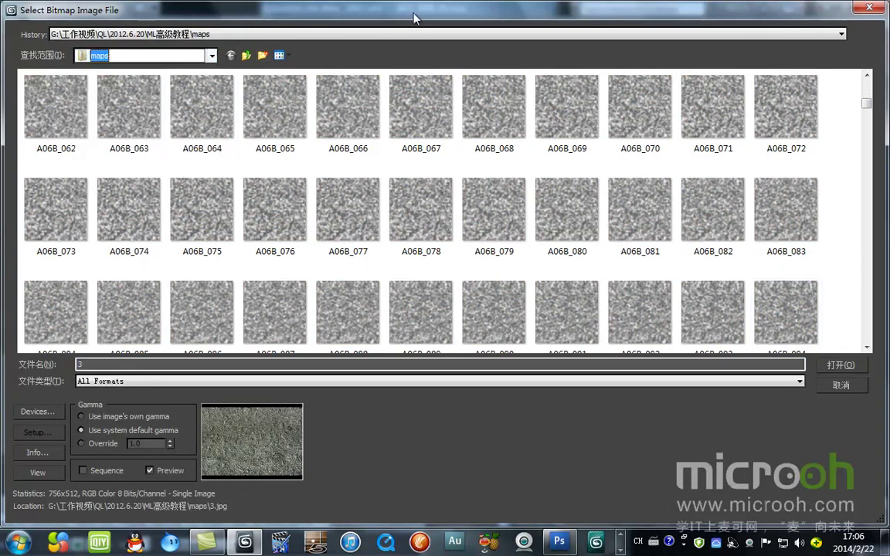
pyautogui.click(840, 385)
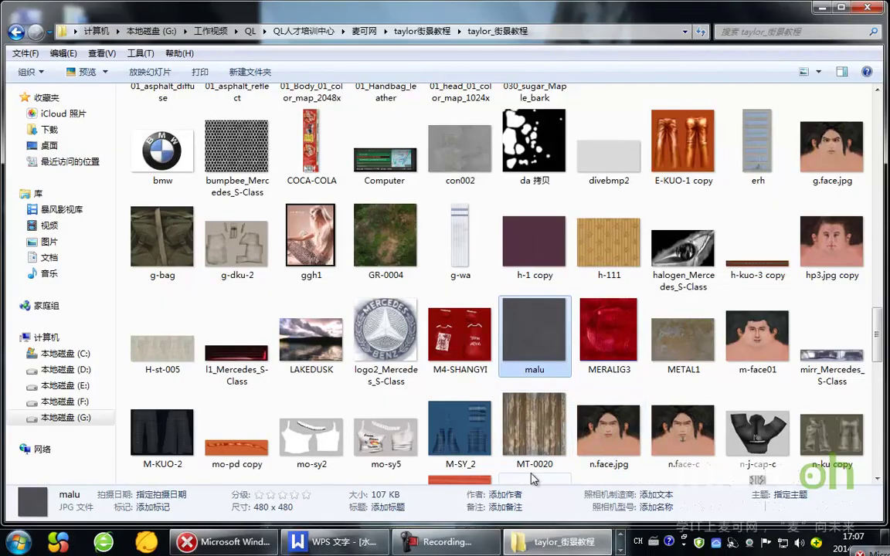
# Load the malu texture from the taylor_街景教程 folder into the empty sample slot after 路面, and close the enlarged preview.
pyautogui.click(622, 551)
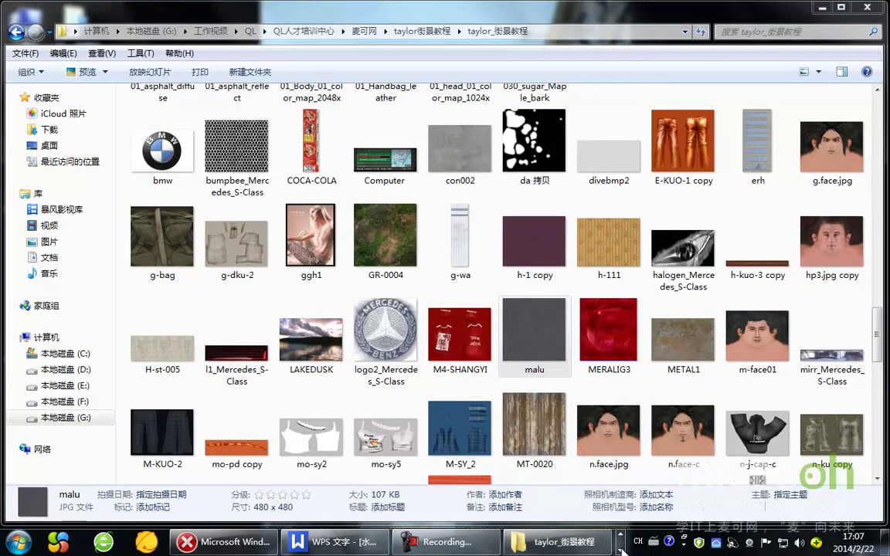
pyautogui.click(621, 538)
pyautogui.moveTo(540, 337); pyautogui.dragTo(690, 176)
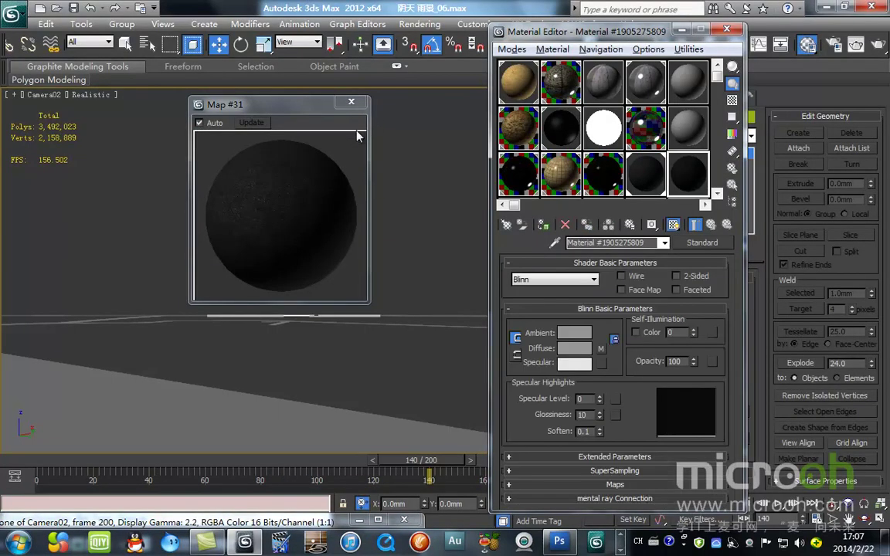
pyautogui.click(351, 102)
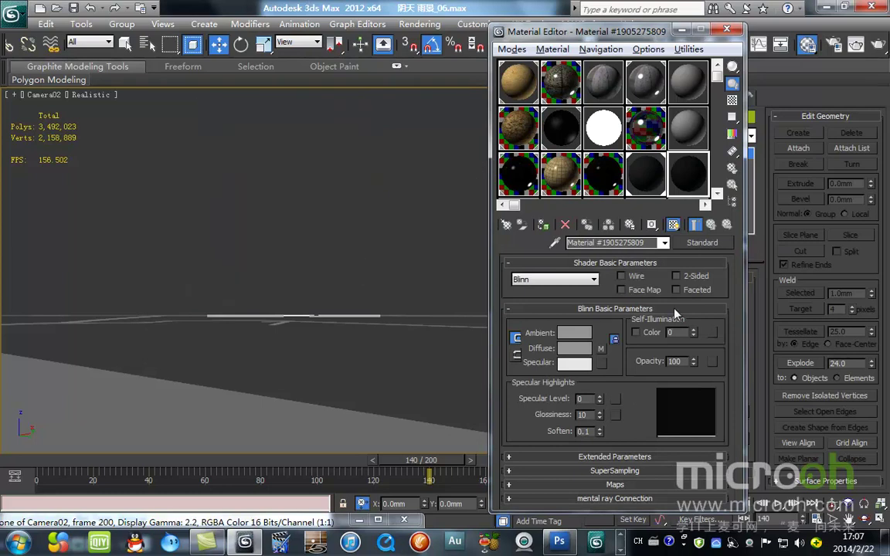
# Copy the malu bitmap and paste it as an instance into Color #1 of Material 2's diffuse Mix in 路面, then view its image.
pyautogui.rightClick(602, 351)
pyautogui.click(642, 376)
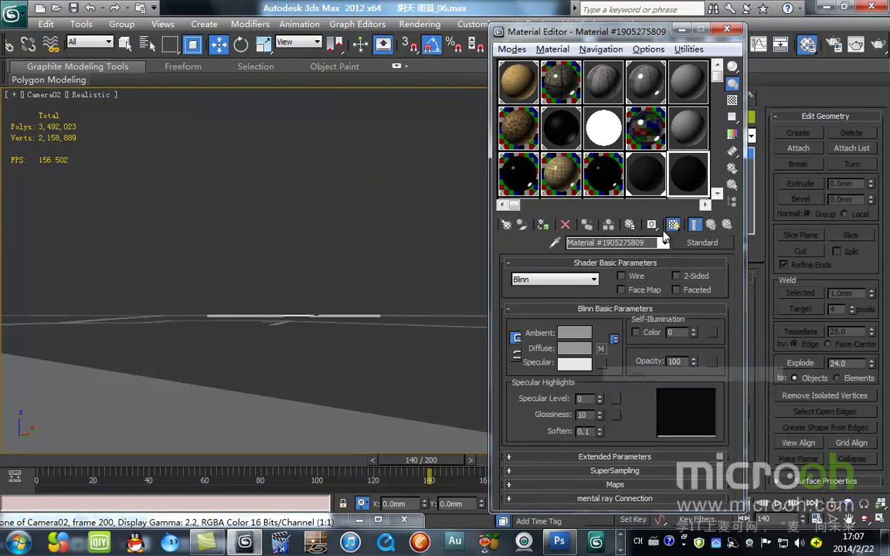
pyautogui.click(637, 174)
pyautogui.click(709, 224)
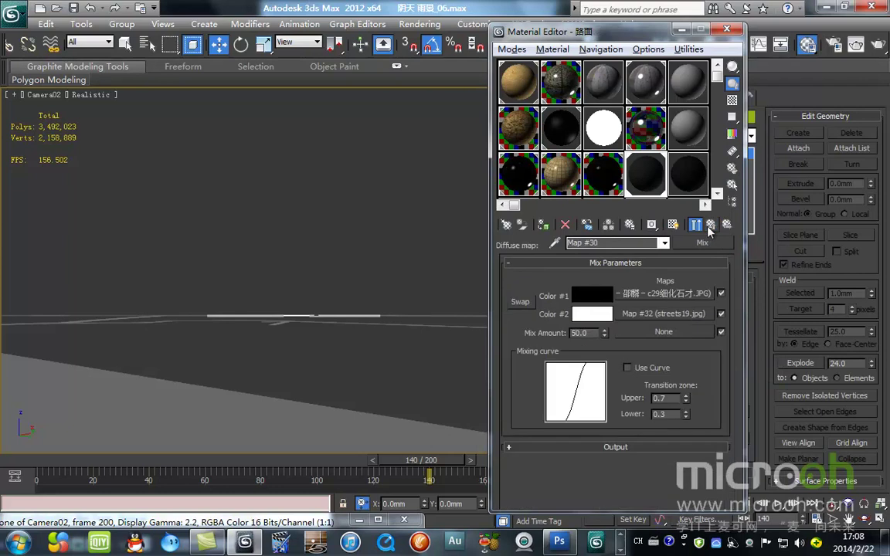
pyautogui.click(709, 225)
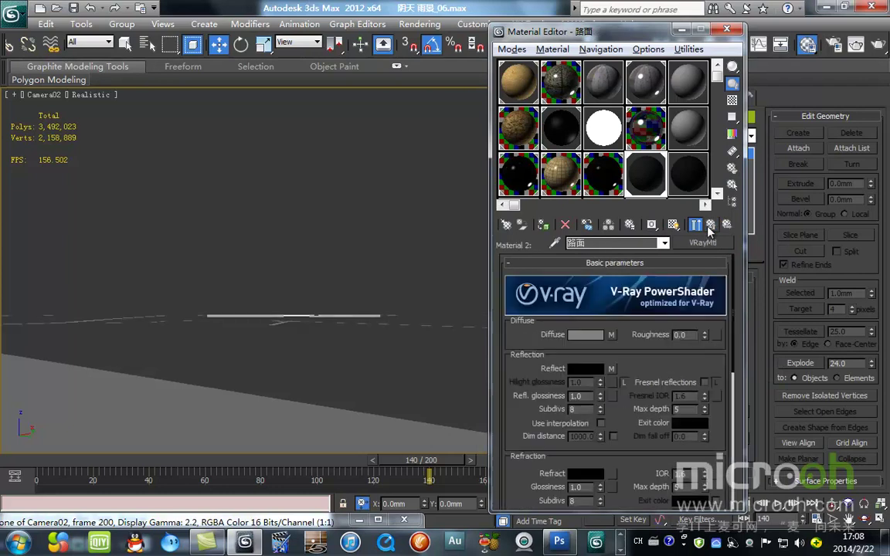
pyautogui.click(614, 341)
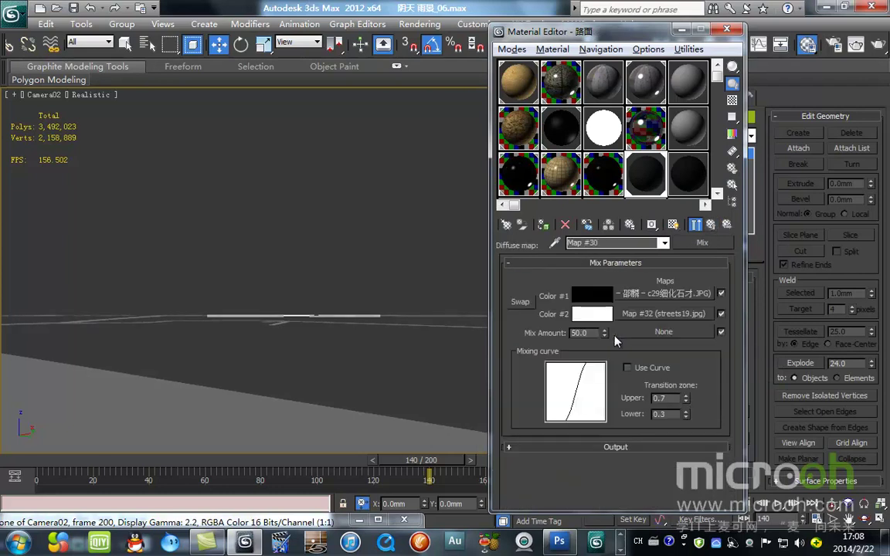
pyautogui.rightClick(688, 300)
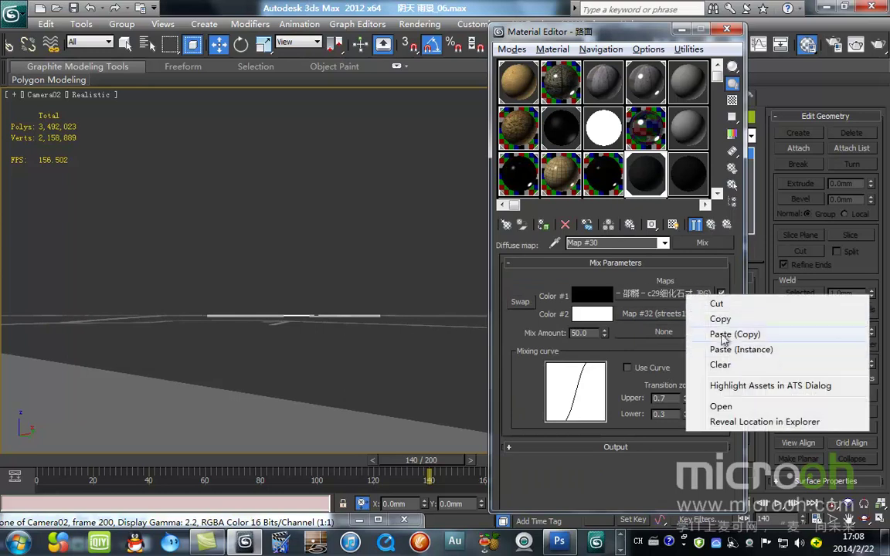
pyautogui.click(739, 347)
pyautogui.click(695, 298)
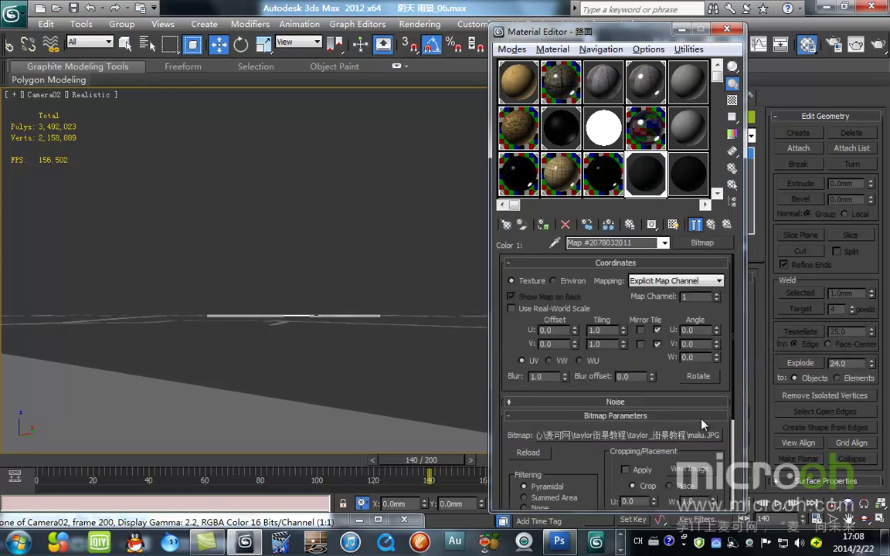
pyautogui.click(690, 469)
pyautogui.click(608, 100)
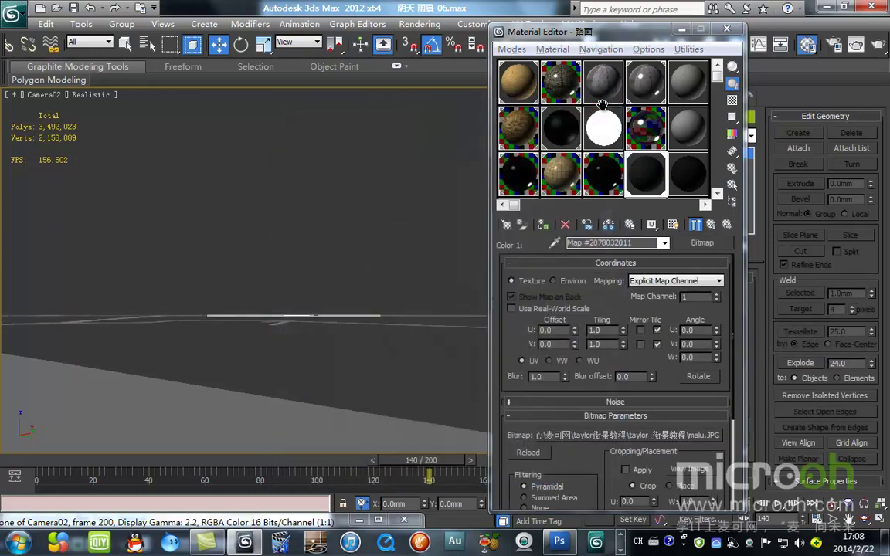
# Preview the streets16_bump texture in the taylor_街景教程 folder and load it into the spare sample slot after 路面.
pyautogui.click(620, 549)
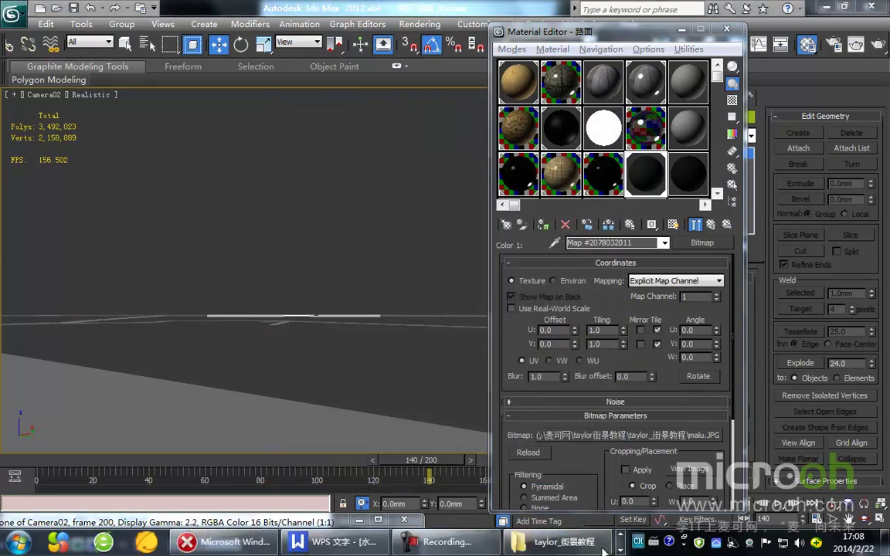
pyautogui.click(559, 545)
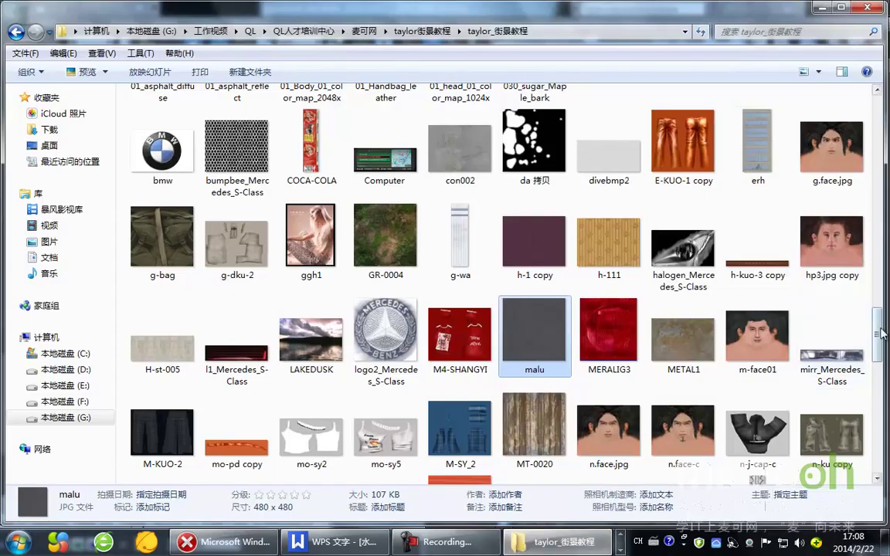
pyautogui.moveTo(876, 332); pyautogui.dragTo(877, 381)
pyautogui.doubleClick(618, 355)
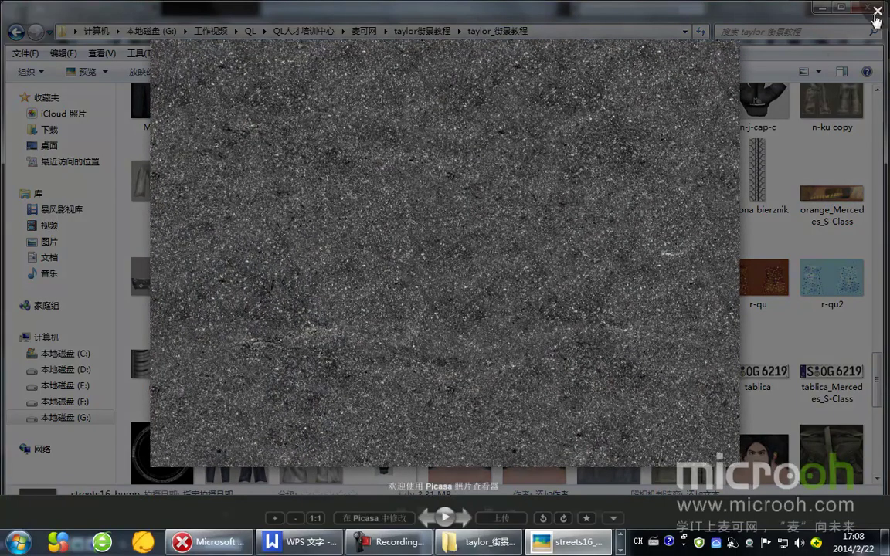
pyautogui.click(877, 12)
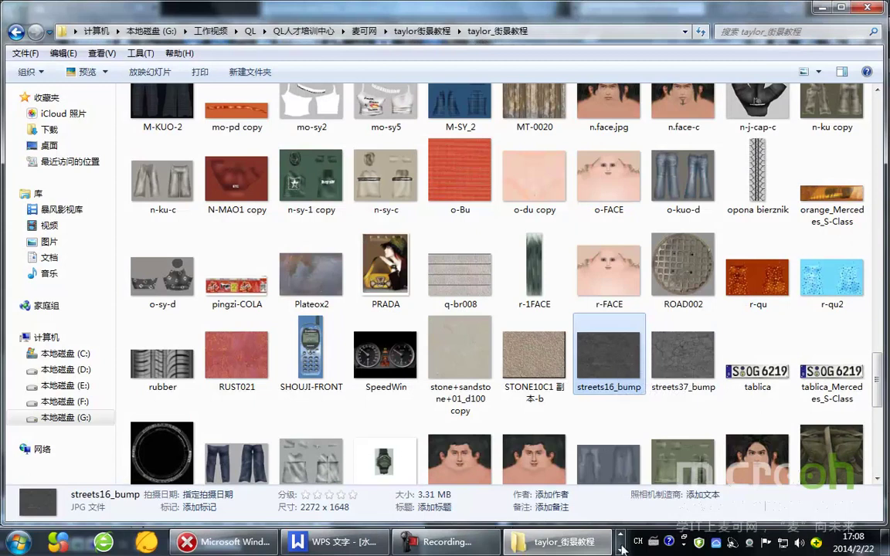
pyautogui.moveTo(614, 355); pyautogui.dragTo(692, 172)
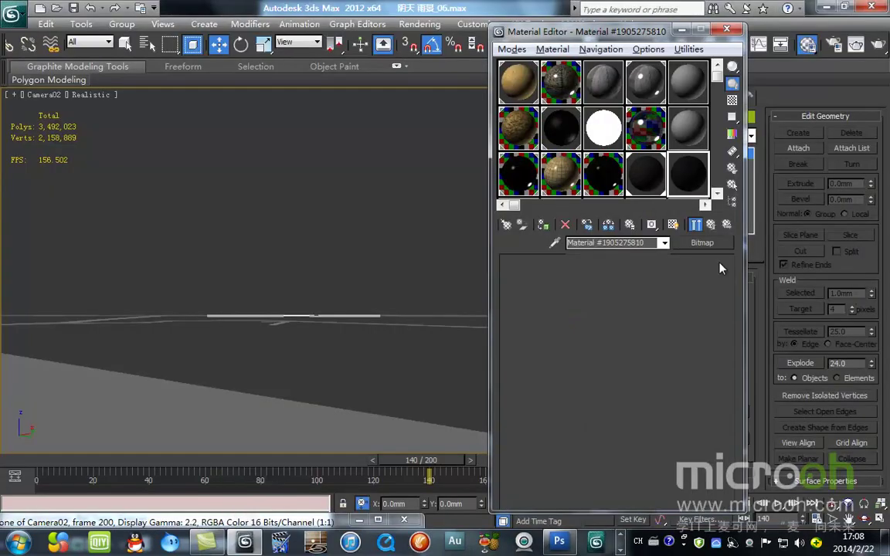
# Copy the streets16_bump bitmap and paste it as an instance over the streets19 map in Color #2 of Material 2's diffuse Mix.
pyautogui.rightClick(607, 349)
pyautogui.click(645, 373)
pyautogui.click(654, 178)
pyautogui.click(708, 224)
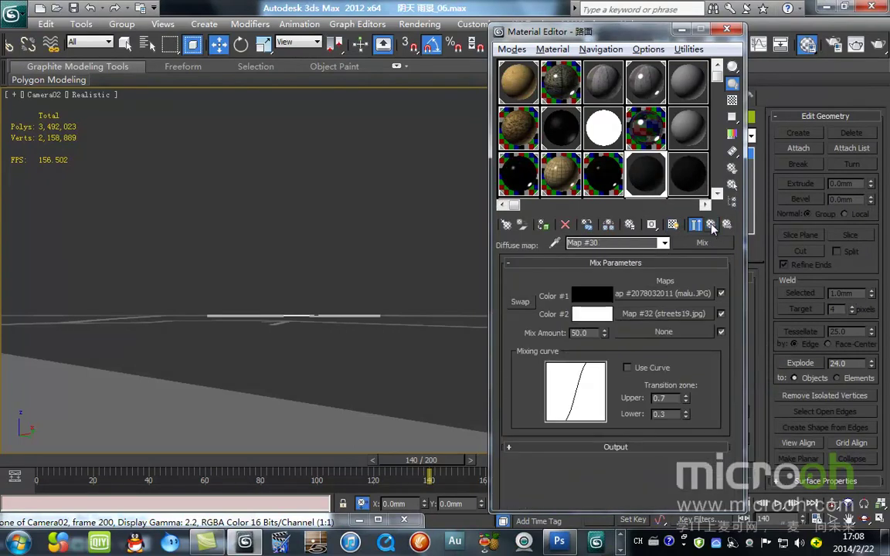
pyautogui.click(657, 316)
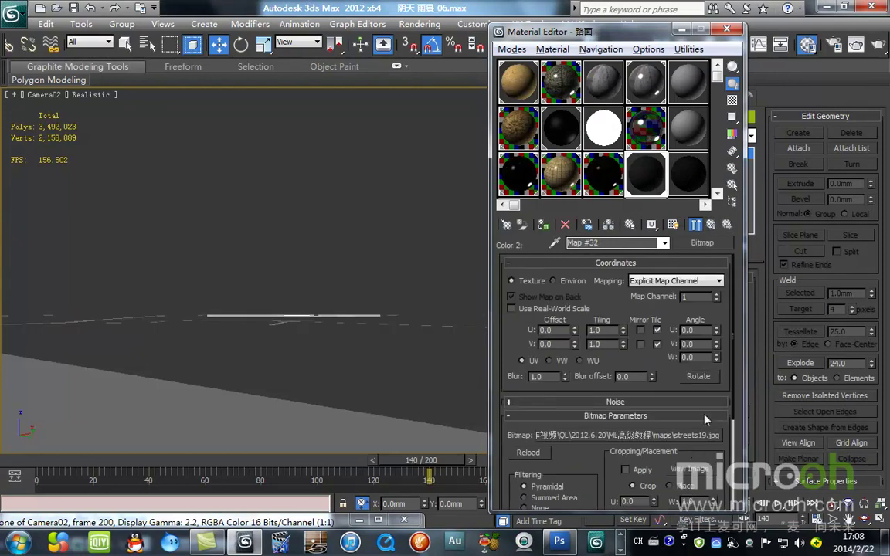
pyautogui.click(688, 469)
pyautogui.click(641, 131)
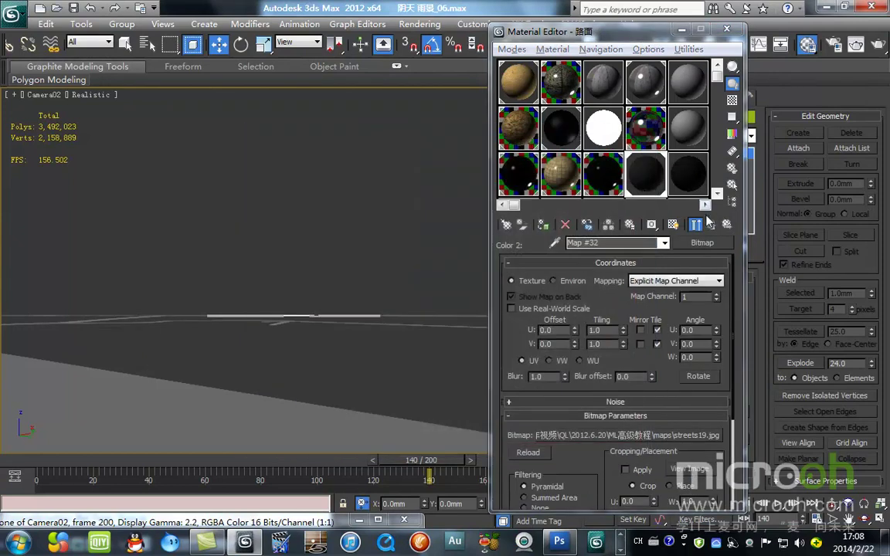
pyautogui.click(710, 225)
pyautogui.rightClick(673, 323)
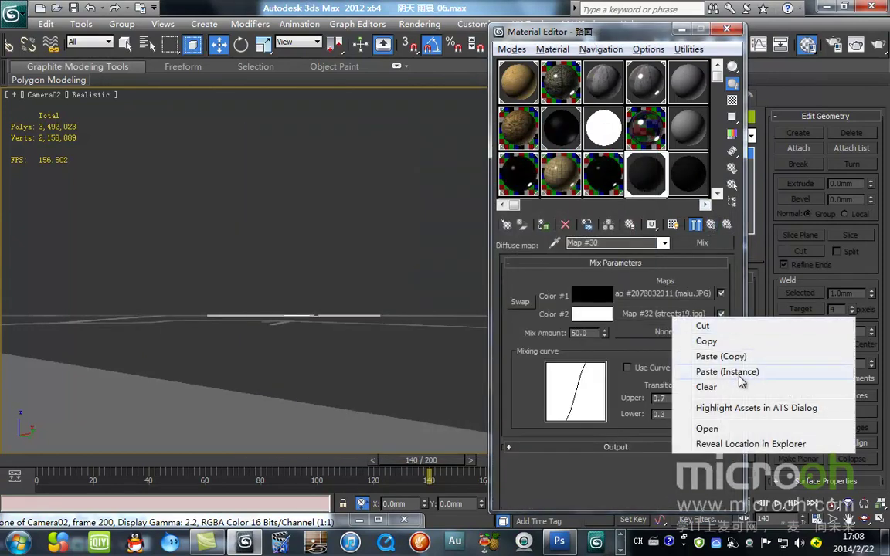
pyautogui.click(738, 372)
# View the streets16_bump image in Color #2 at full size and return to the Mix map.
pyautogui.click(673, 314)
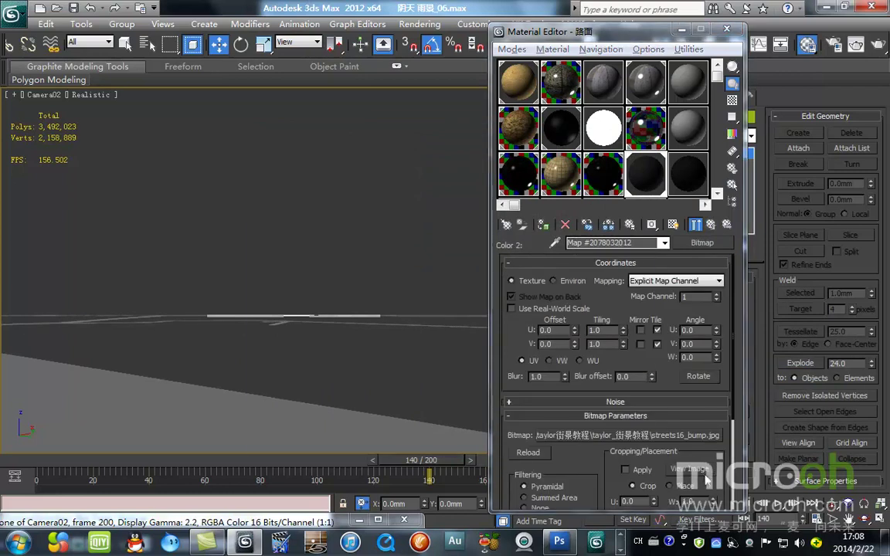
pyautogui.click(688, 469)
pyautogui.click(639, 125)
pyautogui.click(710, 225)
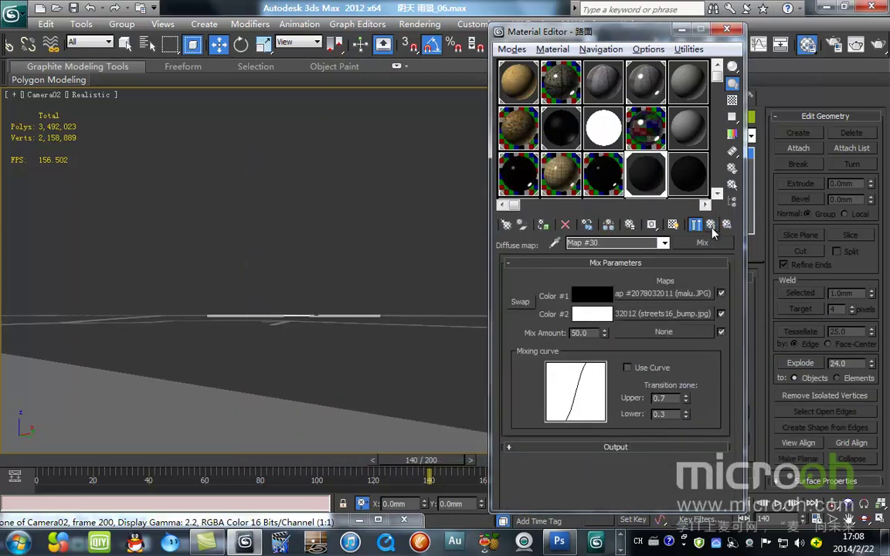
# Return to the top level of the 路面 Blend and open its enlarged sample preview beside the editor.
pyautogui.click(641, 179)
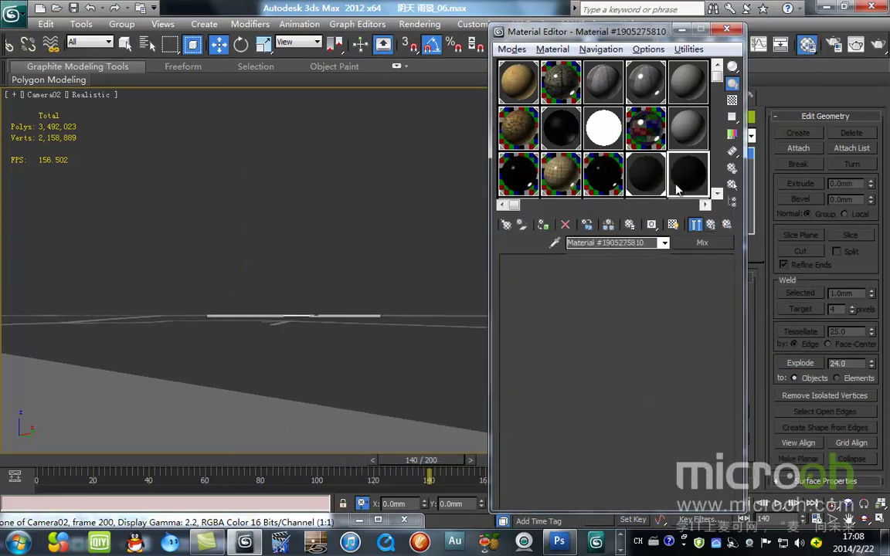
pyautogui.click(711, 225)
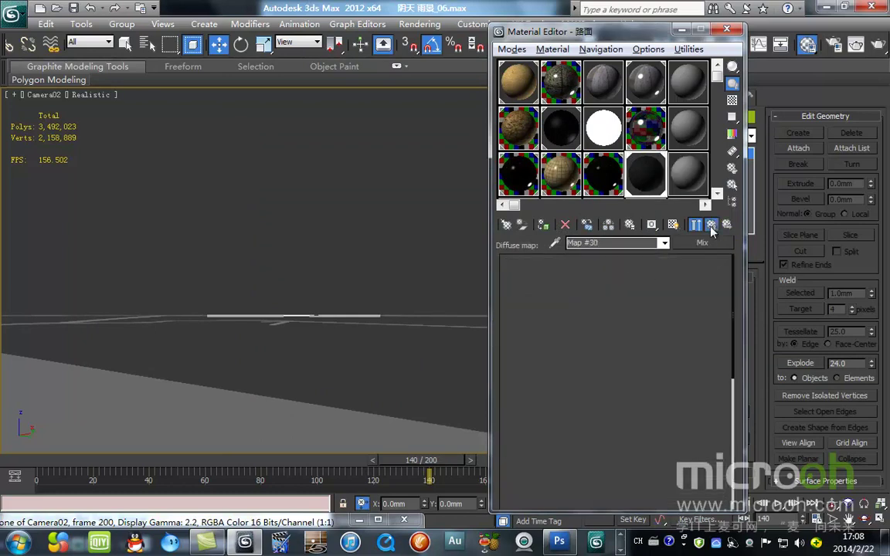
pyautogui.click(711, 224)
pyautogui.click(601, 245)
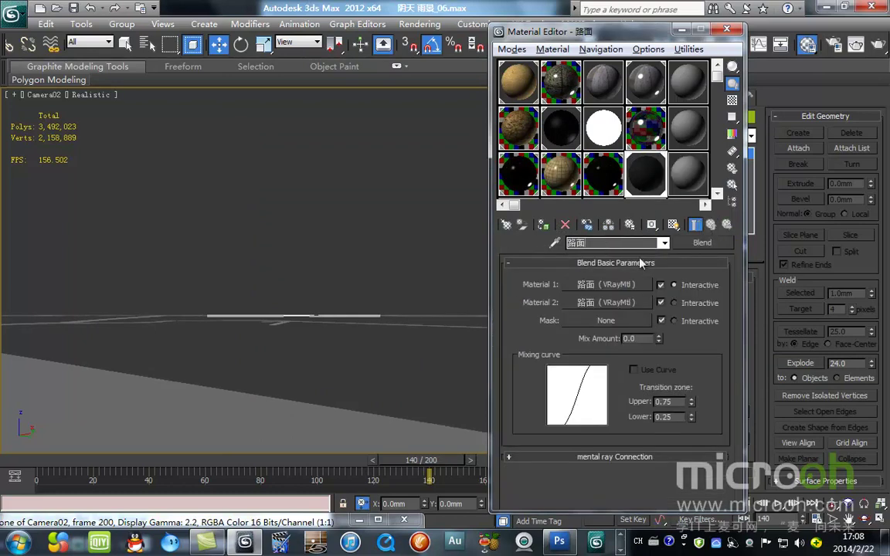
pyautogui.doubleClick(652, 173)
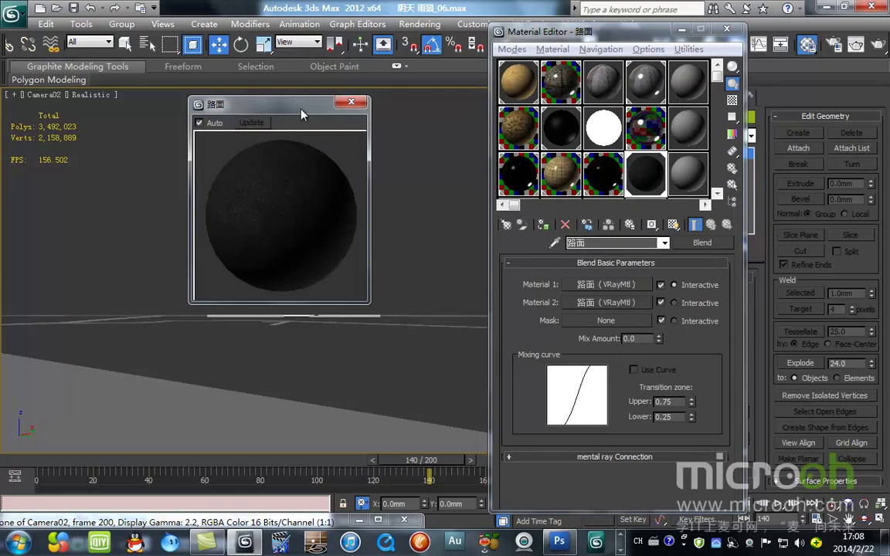
pyautogui.moveTo(301, 112); pyautogui.dragTo(392, 140)
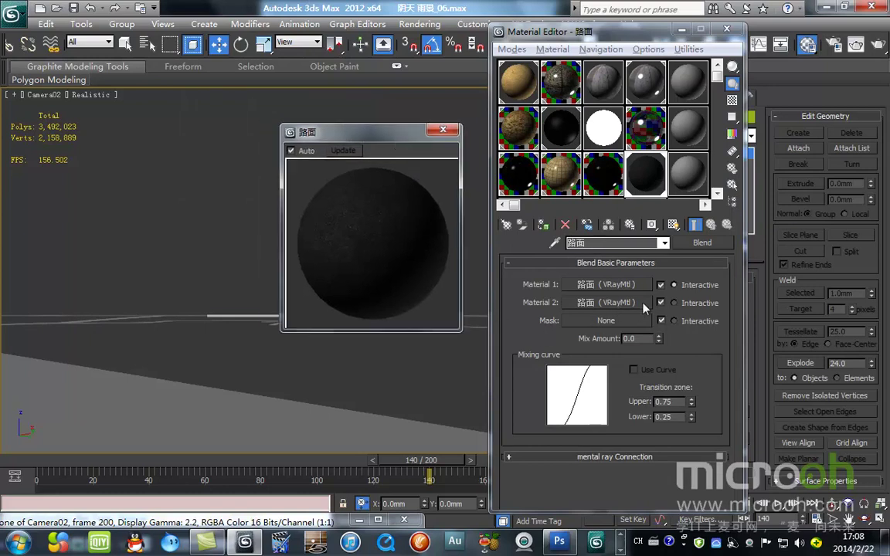
# Assign a Bitmap to the Blend's Mask, using the da 拷贝.jpg image from the Desktop.
pyautogui.click(606, 322)
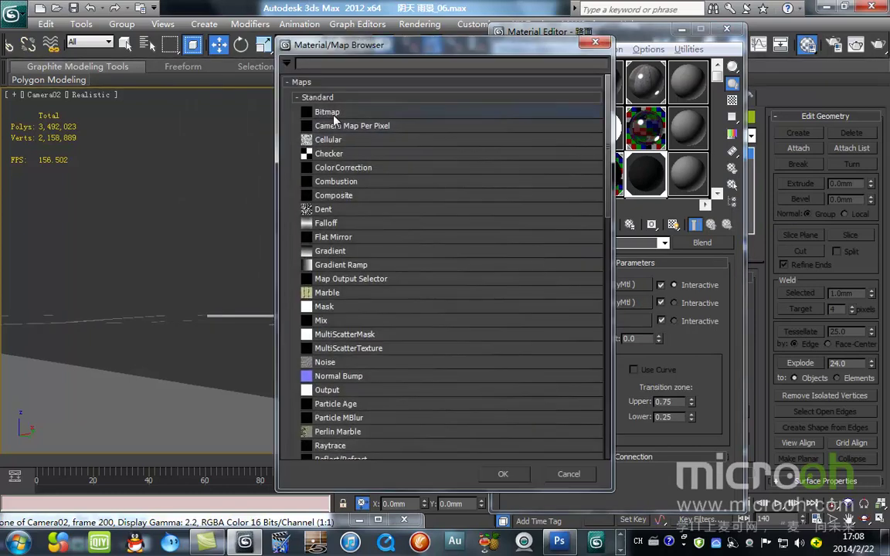
pyautogui.doubleClick(332, 113)
pyautogui.click(119, 56)
pyautogui.click(120, 72)
pyautogui.doubleClick(249, 122)
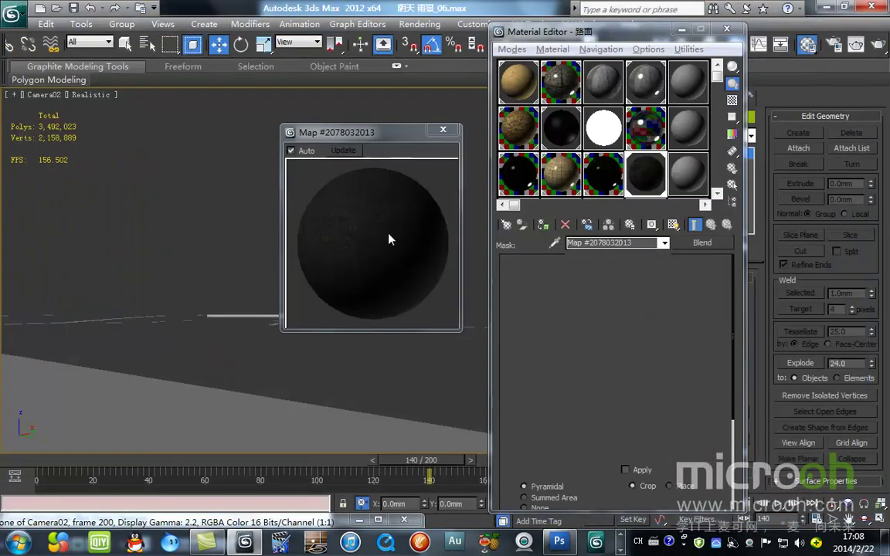
# Show the patterned background behind the 路面 sample and enlarge its floating preview.
pyautogui.click(731, 101)
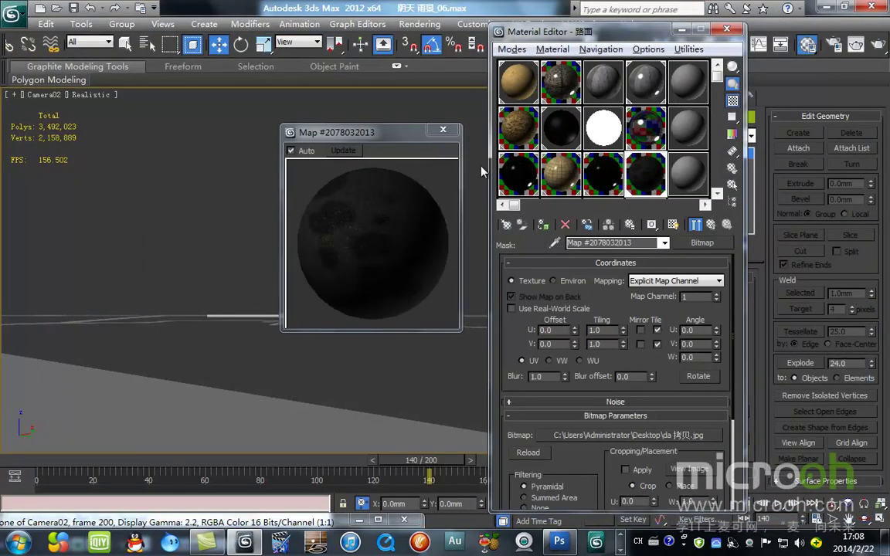
pyautogui.moveTo(358, 129); pyautogui.dragTo(306, 93)
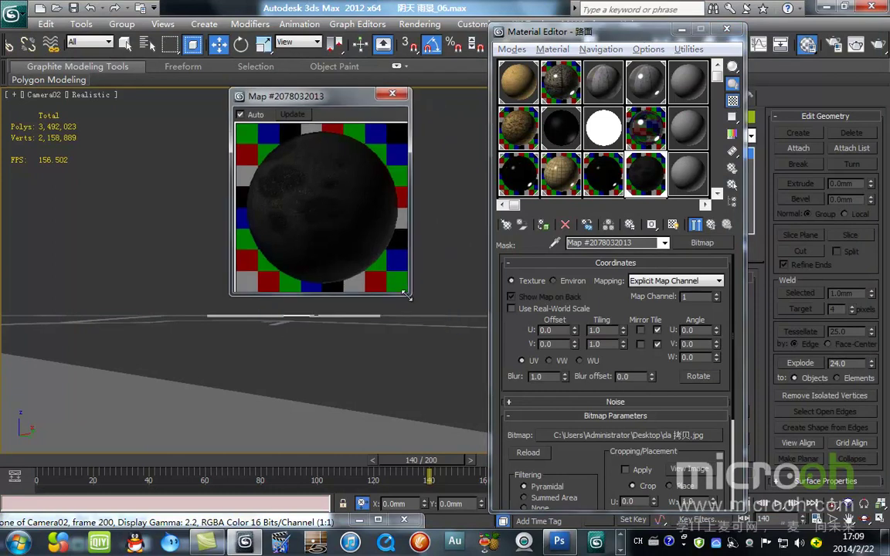
pyautogui.moveTo(404, 294); pyautogui.dragTo(488, 373)
pyautogui.moveTo(403, 104); pyautogui.dragTo(355, 122)
# Apply cropping to the mask bitmap, keeping the region from U 0.416 with W 0.584 at full height.
pyautogui.scroll(-5, 733, 406)
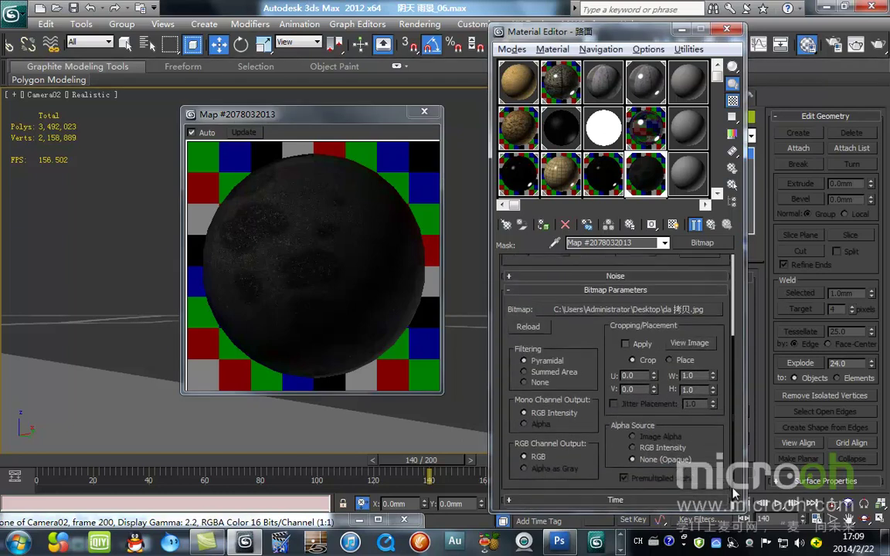
pyautogui.click(685, 340)
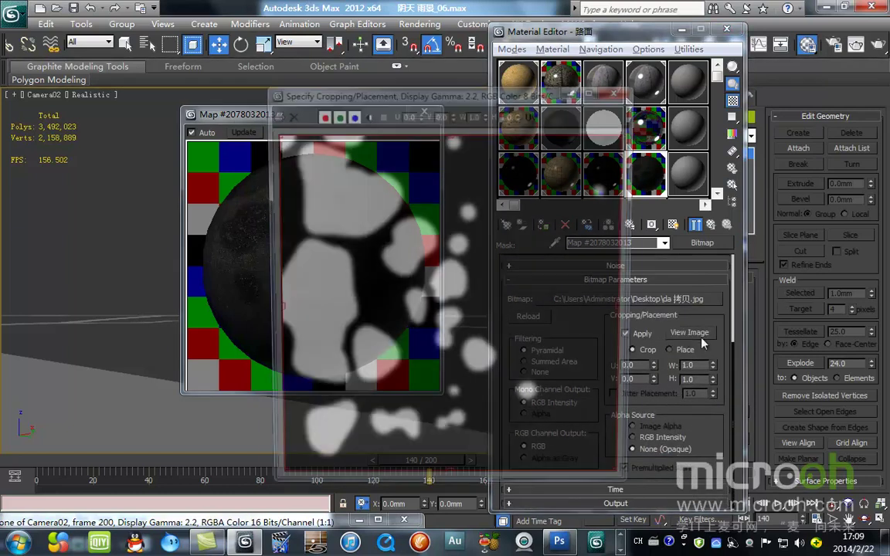
pyautogui.moveTo(277, 310); pyautogui.dragTo(429, 312)
pyautogui.moveTo(407, 103); pyautogui.dragTo(521, 112)
pyautogui.moveTo(543, 319); pyautogui.dragTo(533, 317)
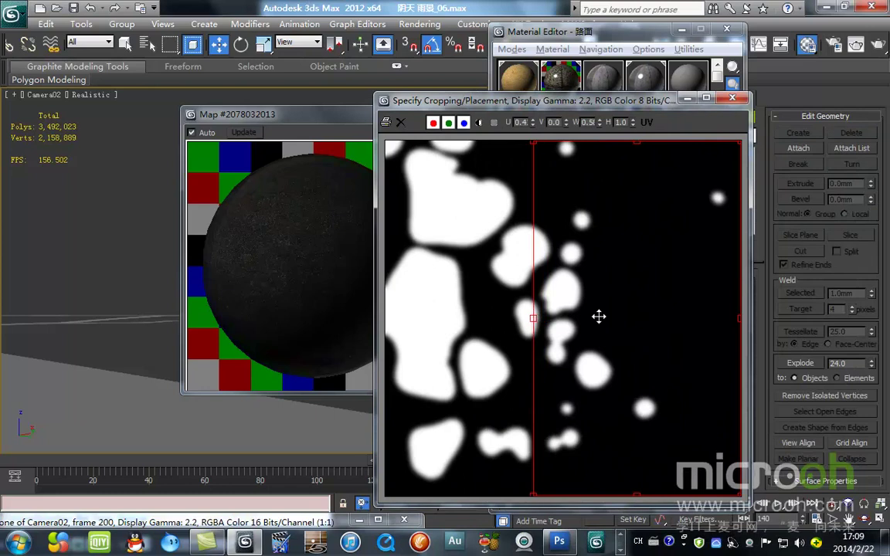
pyautogui.click(730, 99)
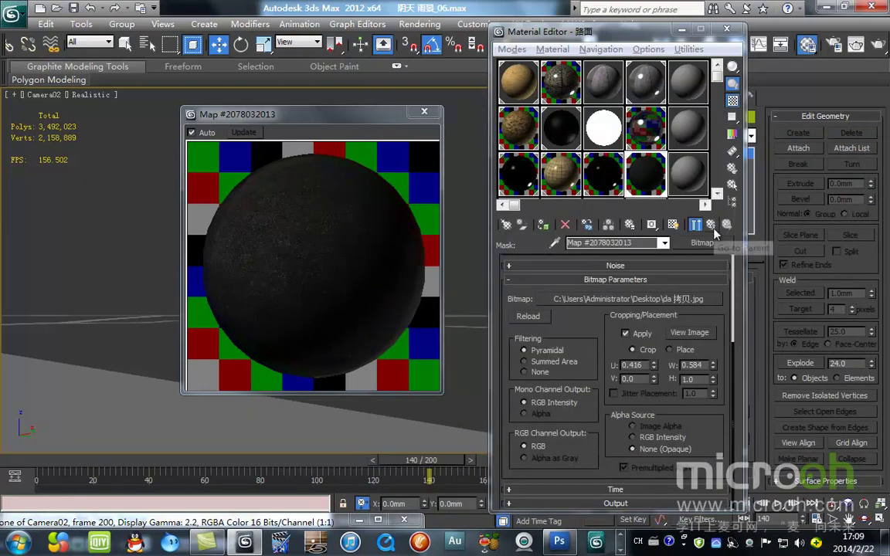
# Return to the Blend's top level and check the diffuse Mix map of Material 1.
pyautogui.click(711, 225)
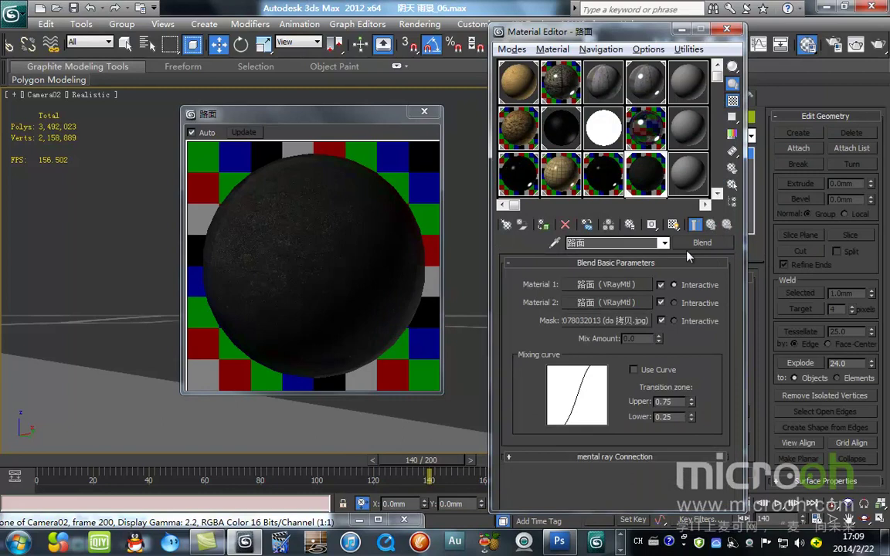
pyautogui.click(606, 285)
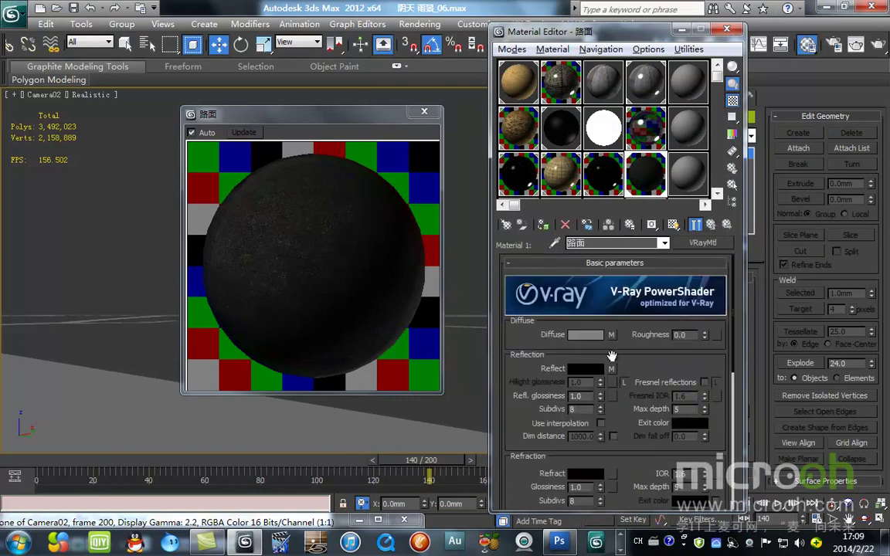
pyautogui.click(611, 335)
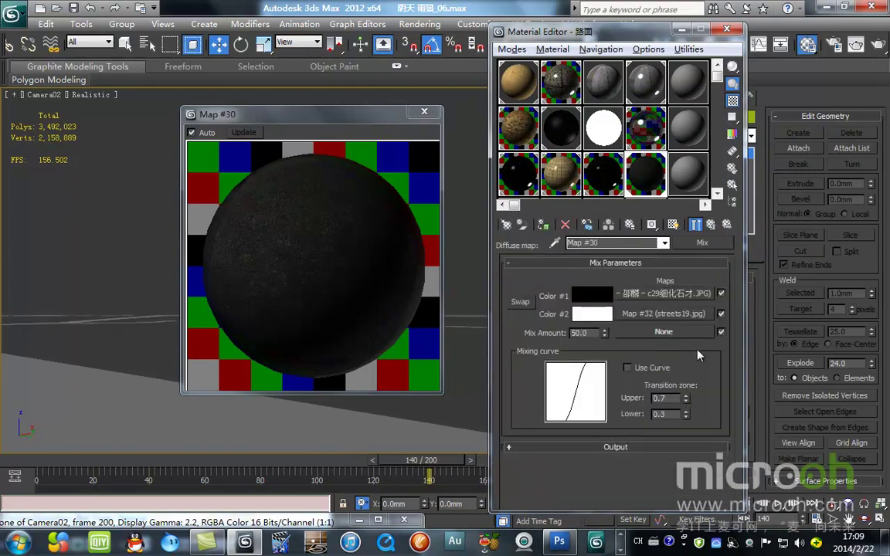
pyautogui.click(710, 228)
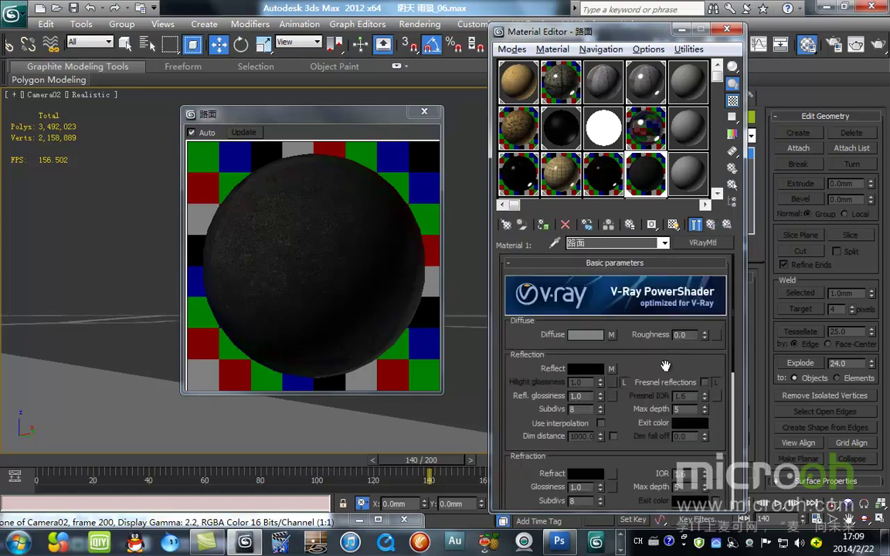
# Examine the reflection Falloff map of Material 1 and its full list of assigned maps.
pyautogui.click(611, 368)
pyautogui.click(711, 225)
pyautogui.scroll(-1, 639, 285)
pyautogui.moveTo(639, 285); pyautogui.dragTo(626, 38)
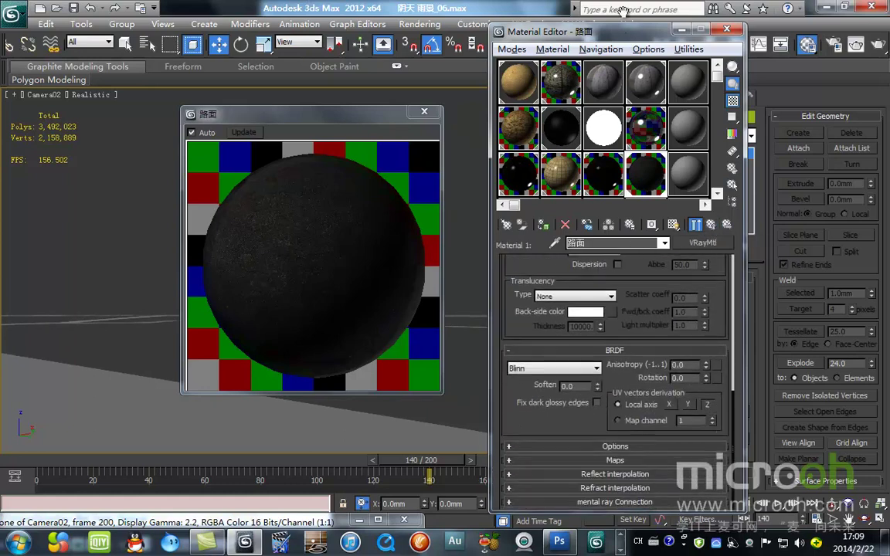
pyautogui.click(615, 461)
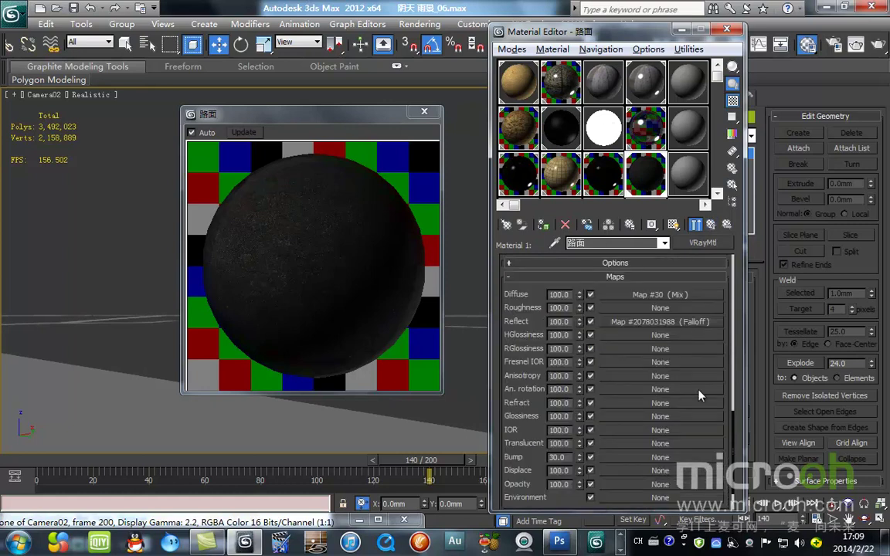
pyautogui.moveTo(732, 428); pyautogui.dragTo(742, 242)
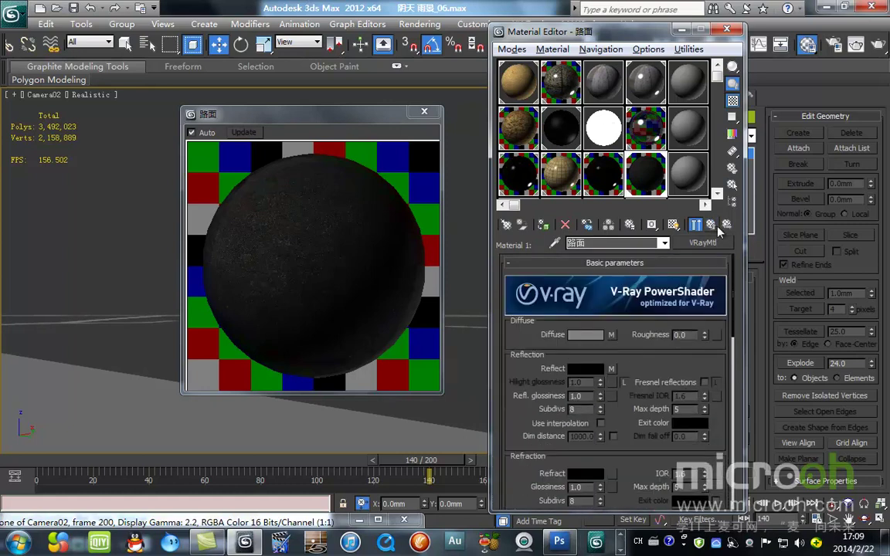
# Go back to the Blend, open Material 2 and examine its reflection Falloff map.
pyautogui.click(710, 225)
pyautogui.click(607, 302)
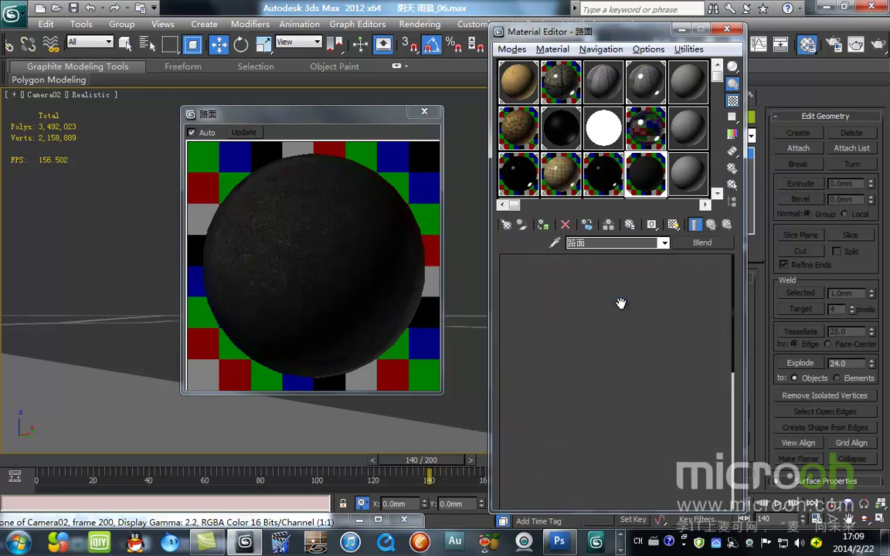
pyautogui.click(611, 369)
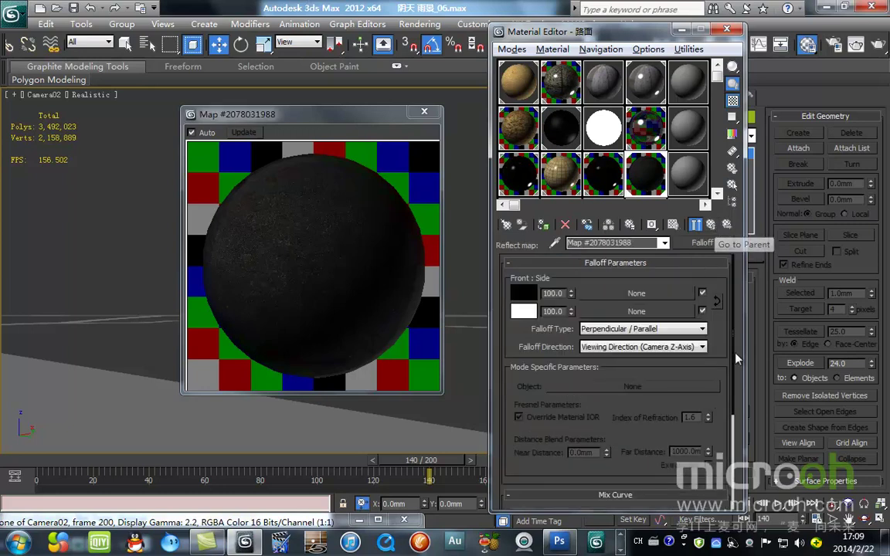
pyautogui.moveTo(731, 359); pyautogui.dragTo(741, 303)
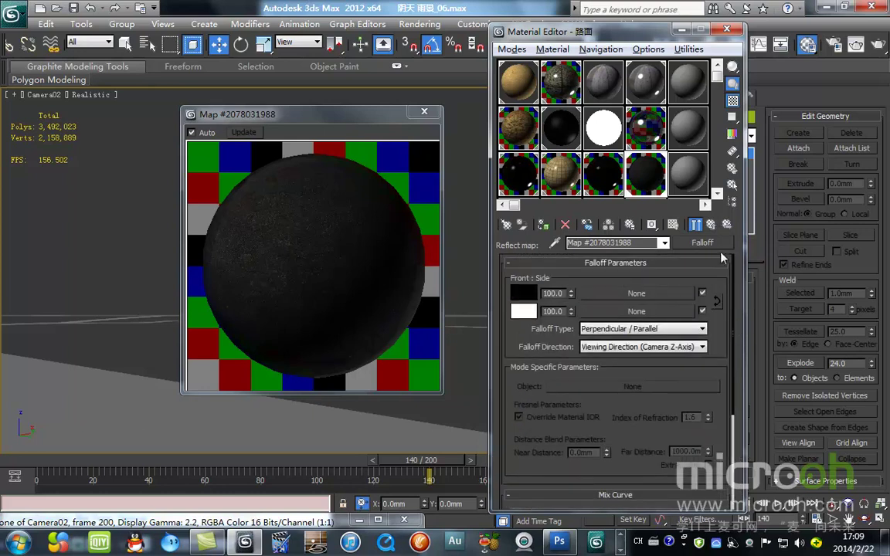
pyautogui.click(711, 225)
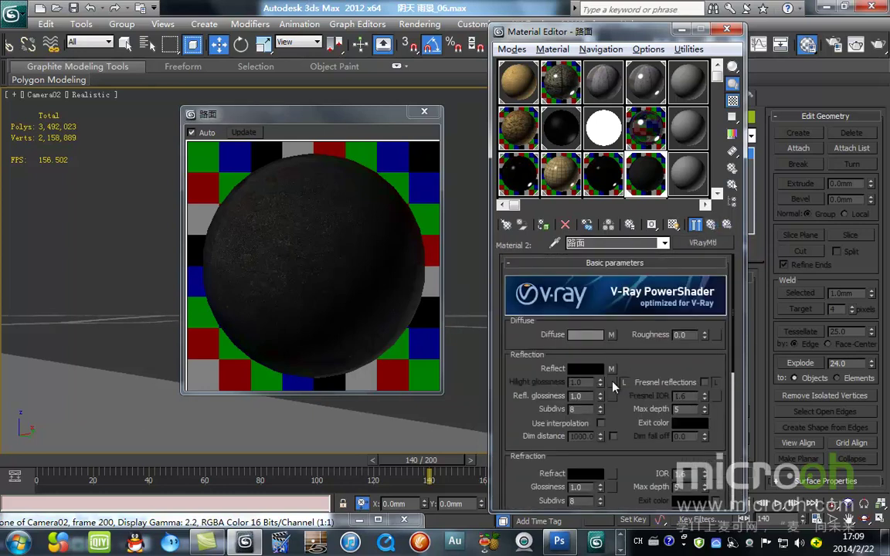
# Examine the diffuse Mix map of Material 2 and its malu.JPG bitmap.
pyautogui.click(712, 225)
pyautogui.click(600, 274)
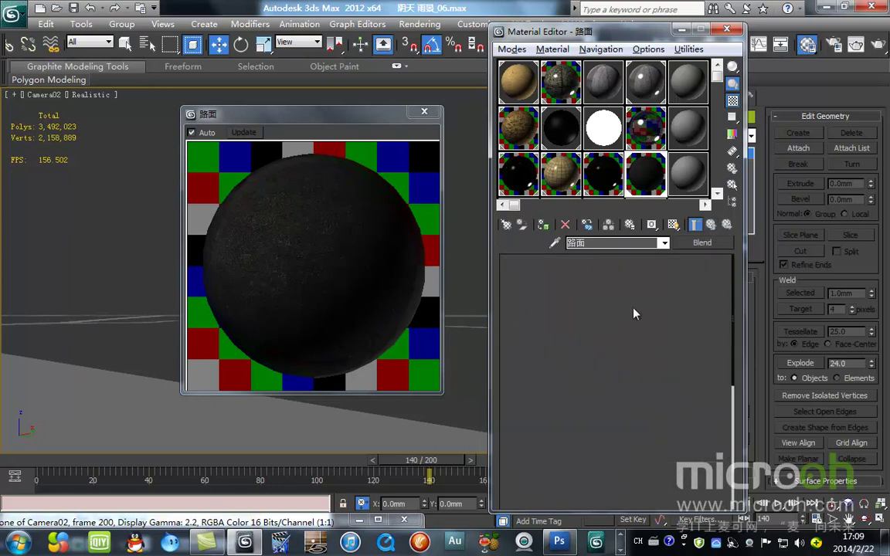
pyautogui.click(612, 335)
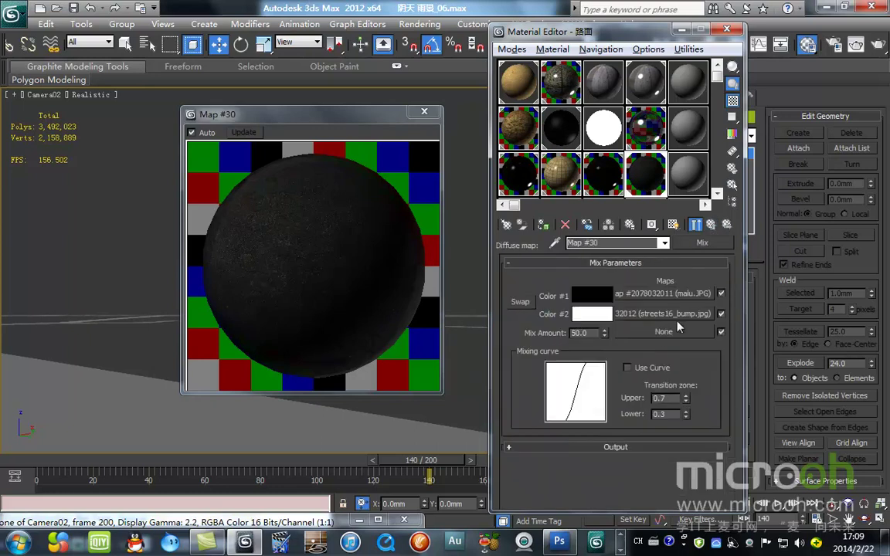
pyautogui.click(705, 295)
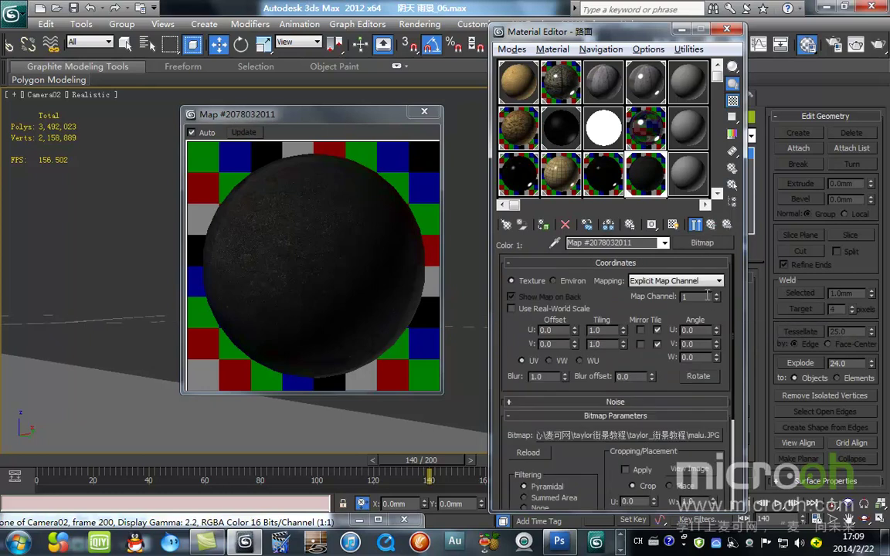
pyautogui.click(712, 225)
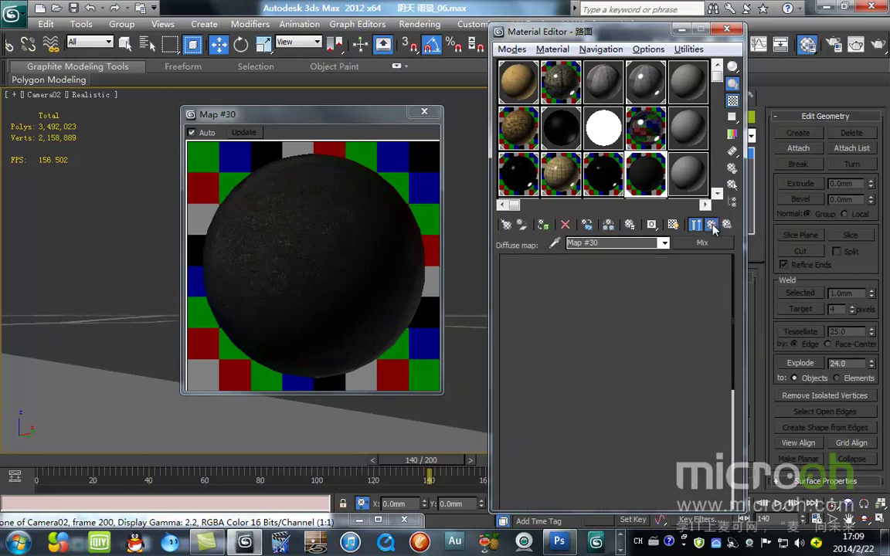
pyautogui.click(712, 225)
# Close the enlarged material preview and run a test render of Camera02 at frame 140, closing the render window.
pyautogui.click(424, 111)
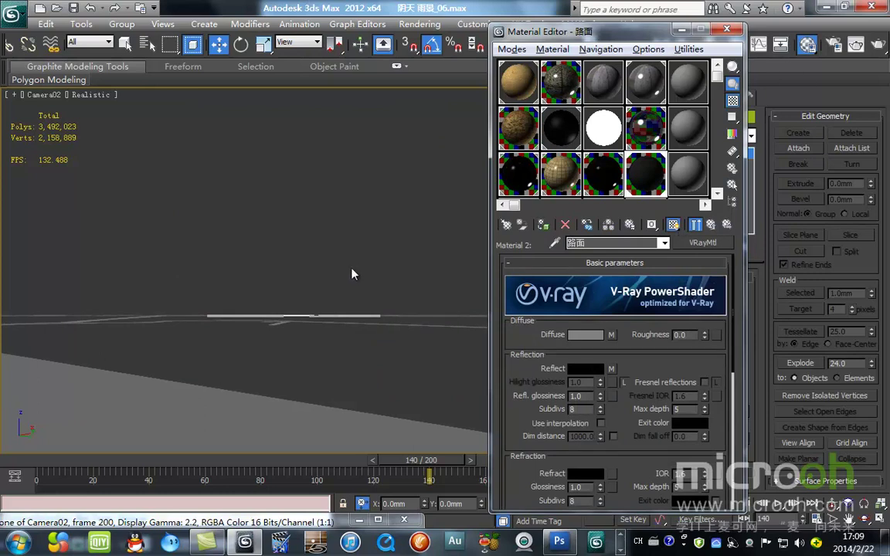
pyautogui.hotkey('shift', 'q')
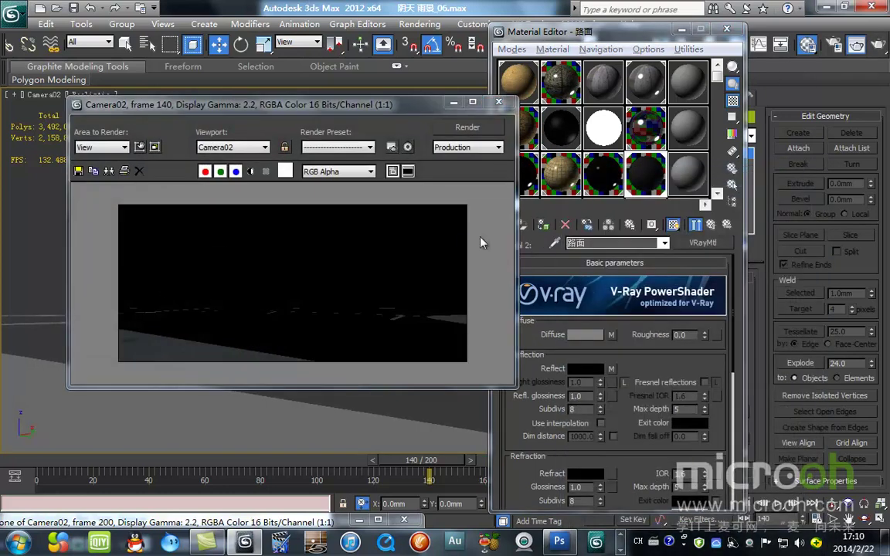
pyautogui.moveTo(428, 109); pyautogui.dragTo(393, 129)
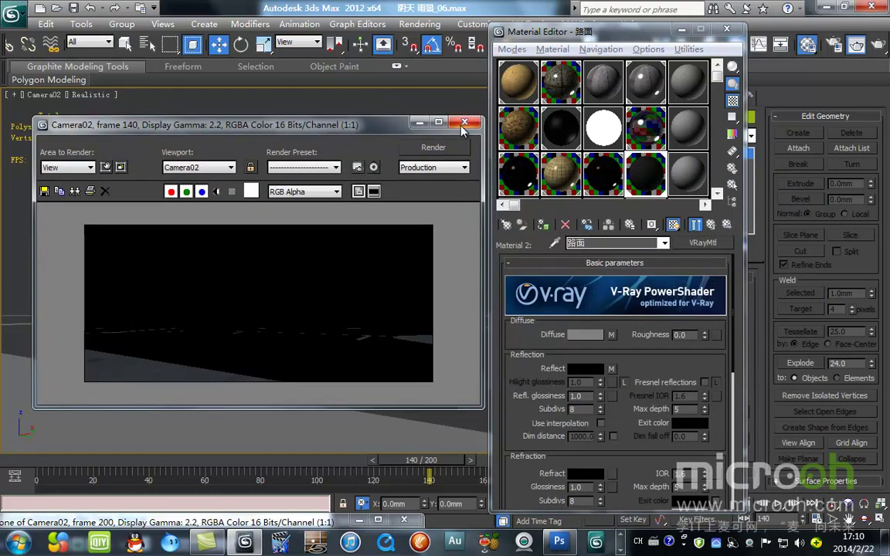
pyautogui.click(464, 123)
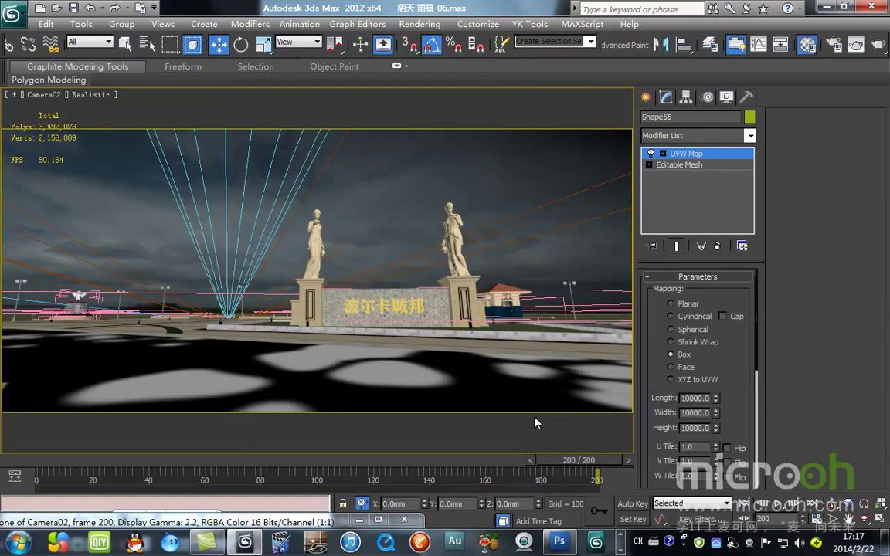
# Open the 路面 Blend's mask bitmap and inspect its crop region in the image view.
pyautogui.press('m')
pyautogui.click(623, 549)
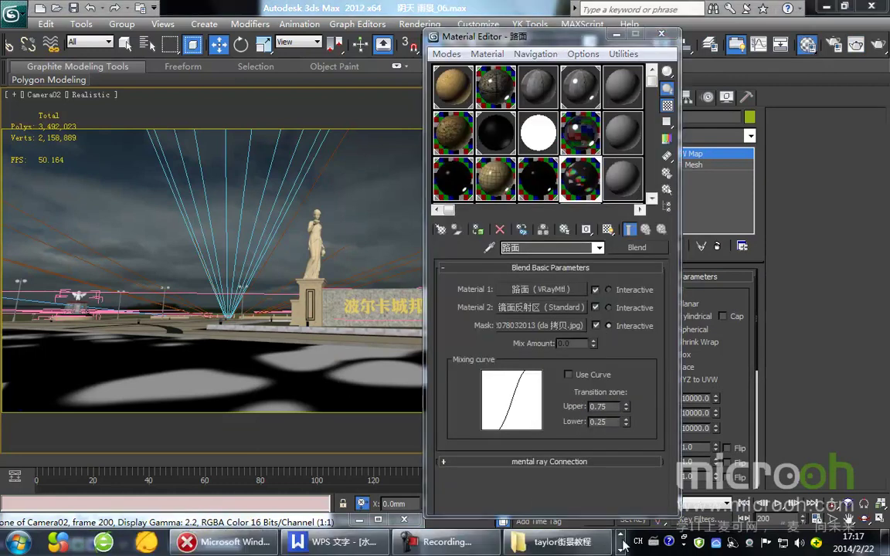
pyautogui.click(622, 535)
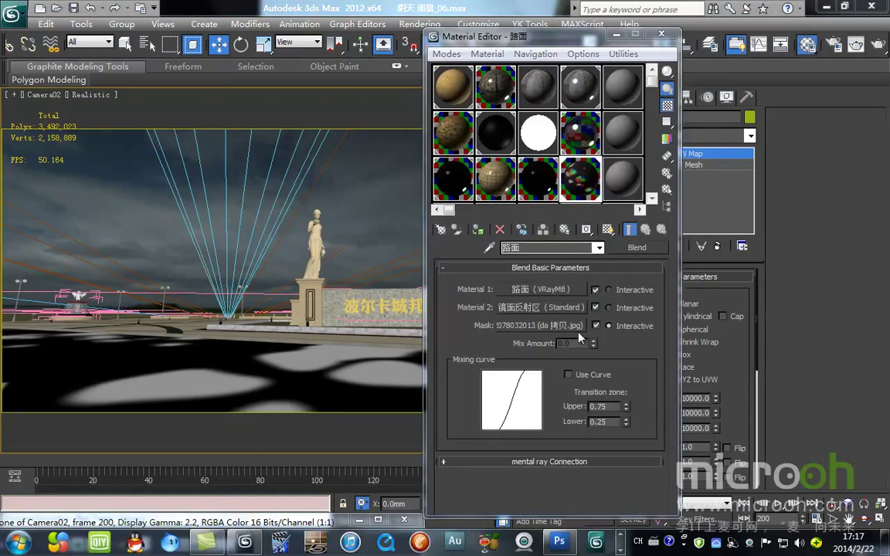
pyautogui.click(568, 325)
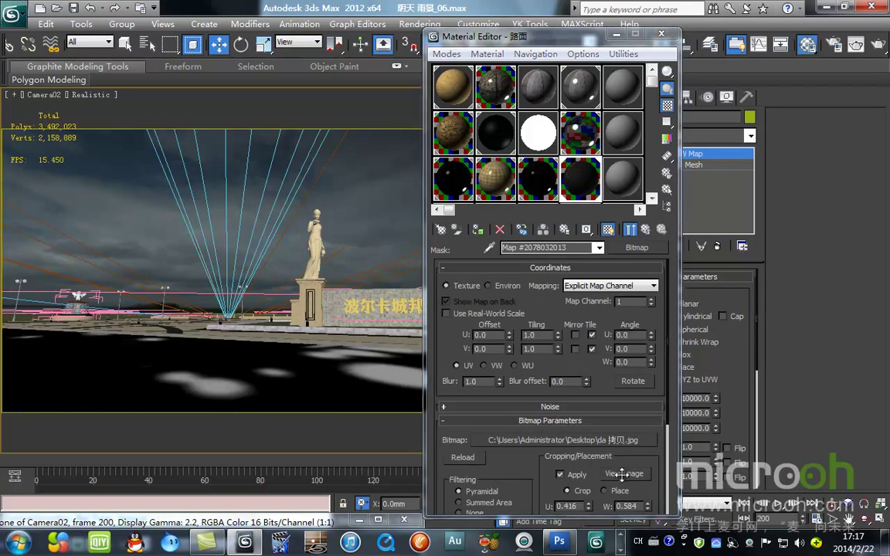
pyautogui.click(623, 475)
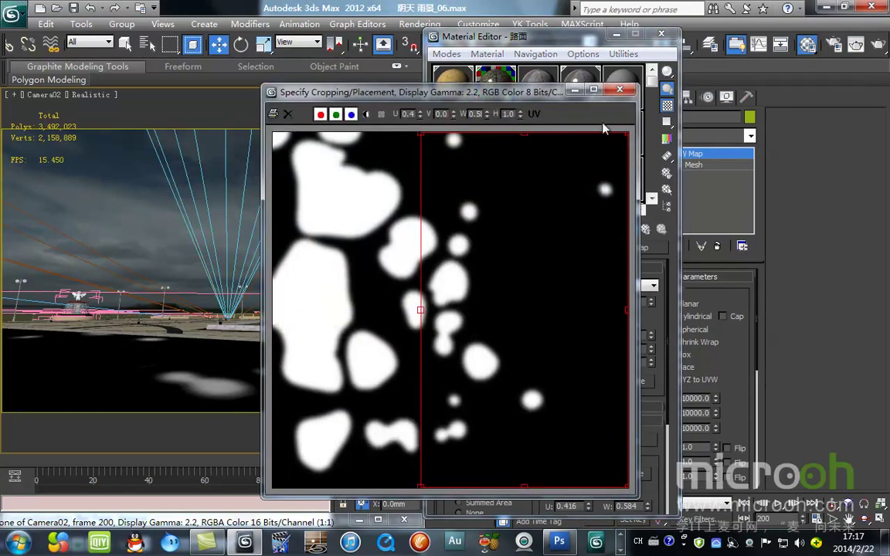
pyautogui.moveTo(573, 94); pyautogui.dragTo(397, 88)
pyautogui.click(573, 476)
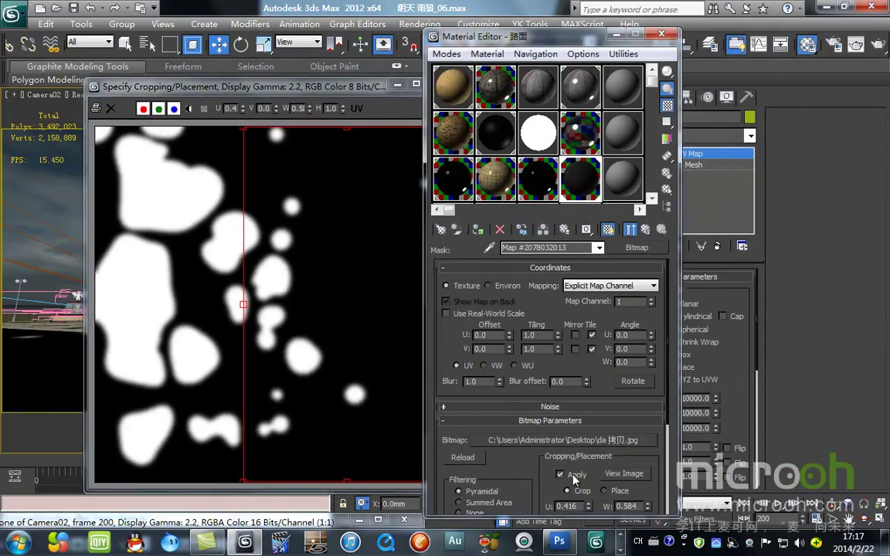
pyautogui.moveTo(319, 86); pyautogui.dragTo(259, 90)
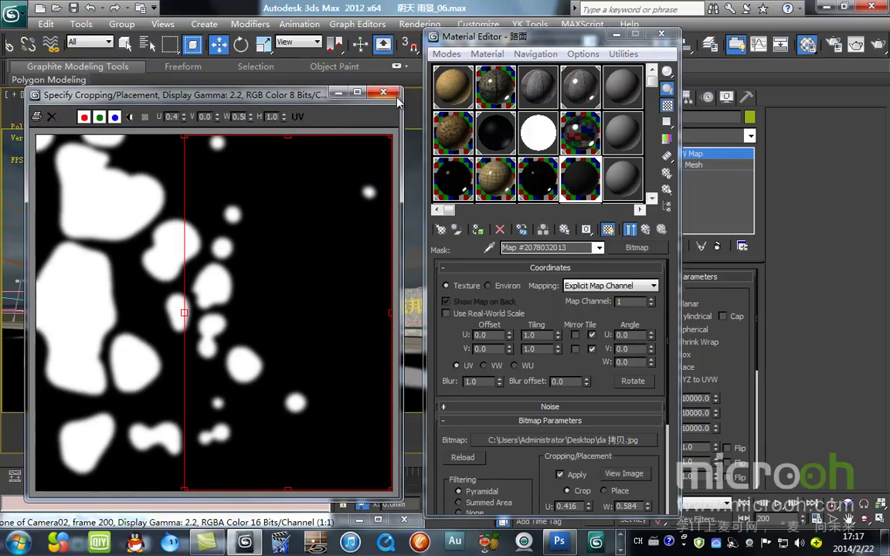
pyautogui.click(379, 90)
# Set the mask bitmap's U and V tiling to 10.
pyautogui.doubleClick(541, 334)
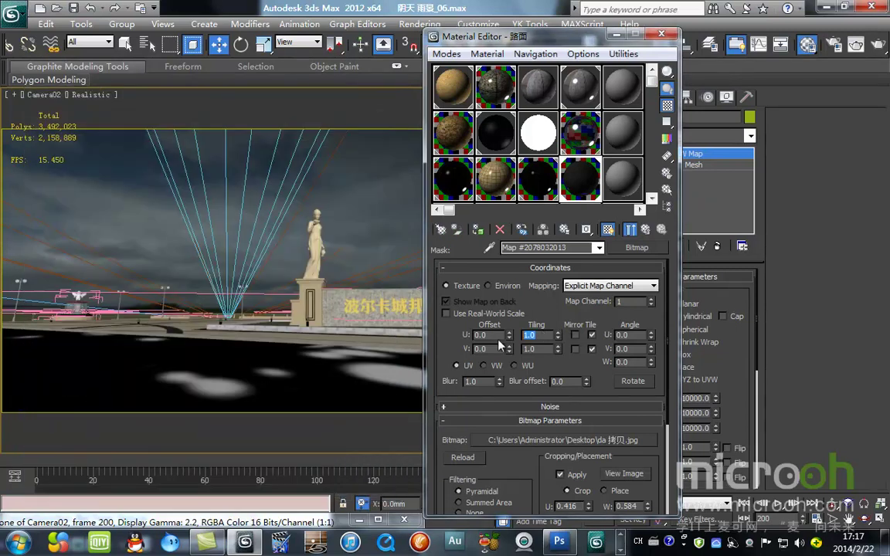
pyautogui.write('10')
pyautogui.press('Return')
pyautogui.doubleClick(538, 349)
pyautogui.write('10')
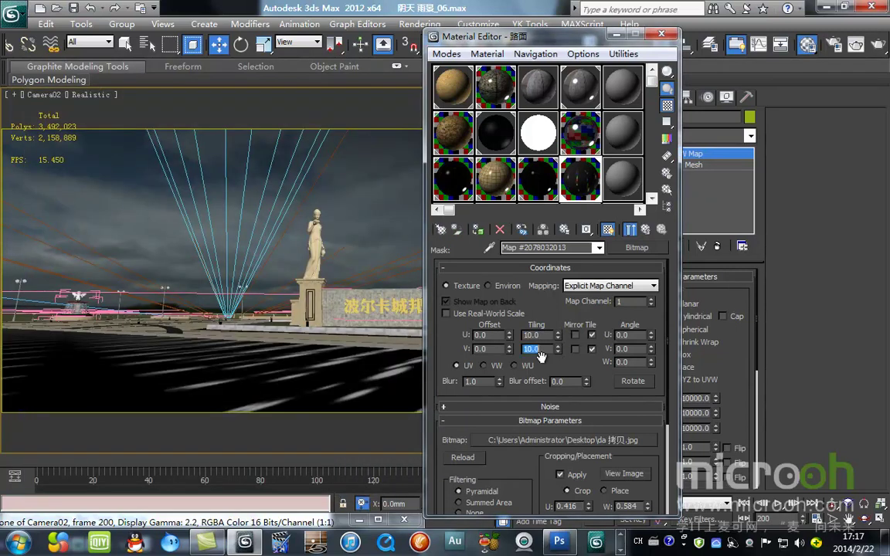
pyautogui.press('Return')
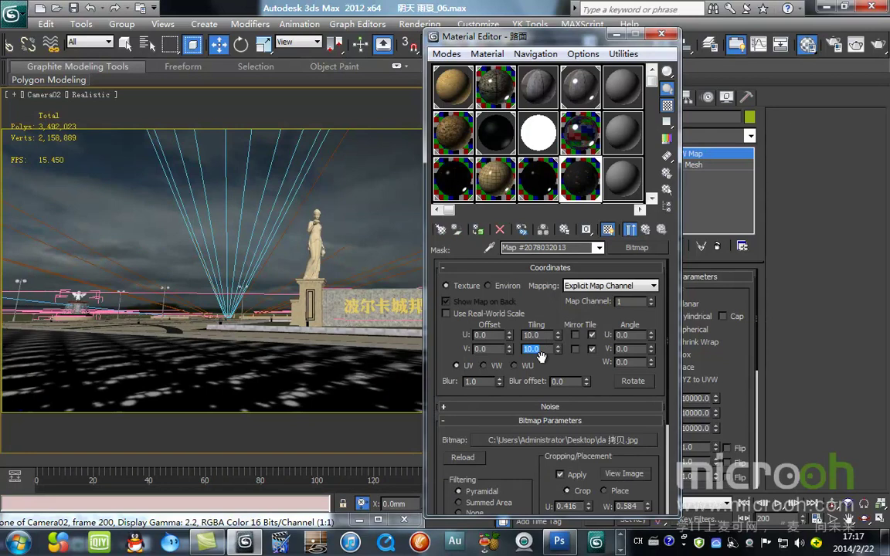
# Reset the mask bitmap's V and U tiling to 1.
pyautogui.doubleClick(544, 335)
pyautogui.doubleClick(537, 349)
pyautogui.write('1')
pyautogui.press('Return')
pyautogui.doubleClick(535, 335)
pyautogui.write('1')
pyautogui.press('Return')
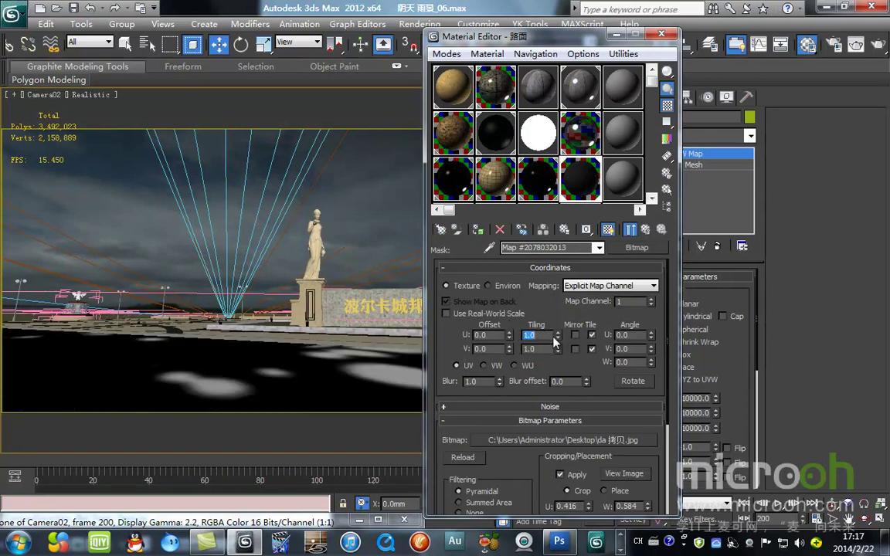
# Close the Material Editor, move the animation to frame 135 and render the Camera02 view.
pyautogui.moveTo(522, 33); pyautogui.dragTo(565, 39)
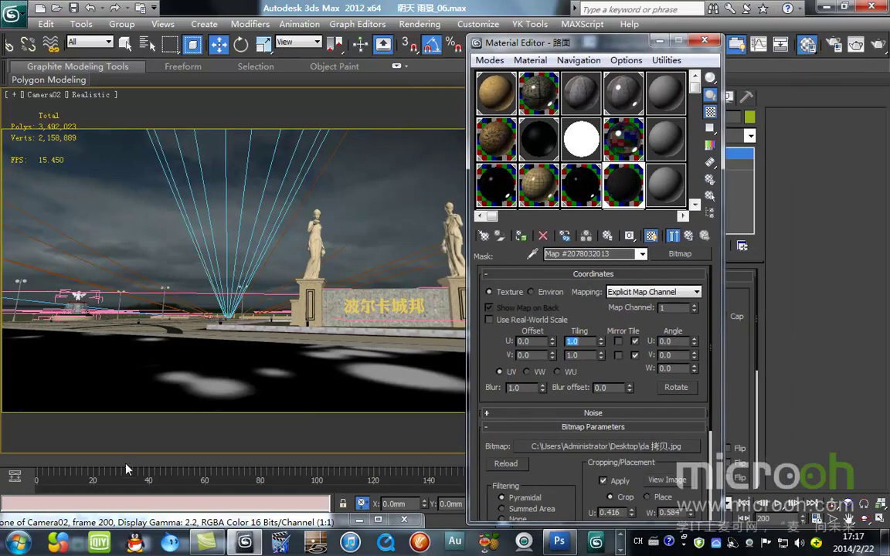
pyautogui.click(704, 40)
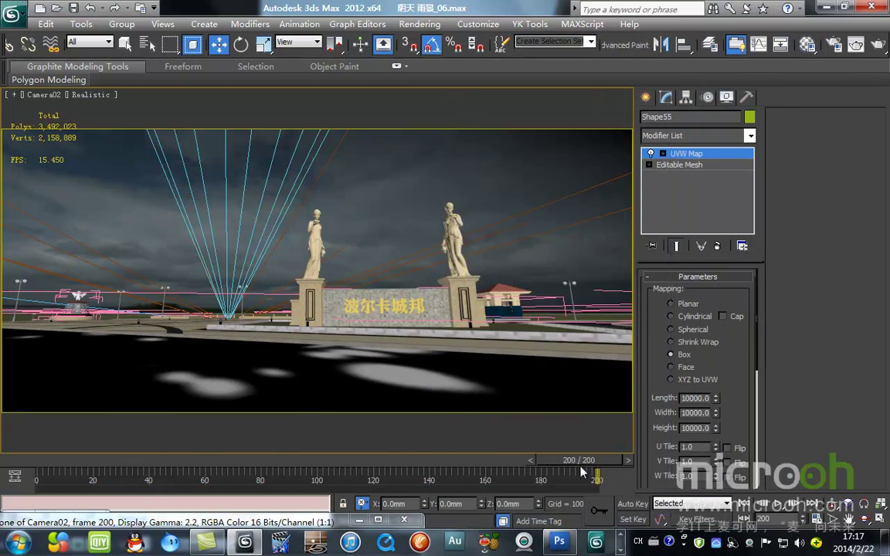
pyautogui.moveTo(541, 466); pyautogui.dragTo(415, 479)
pyautogui.press('w')
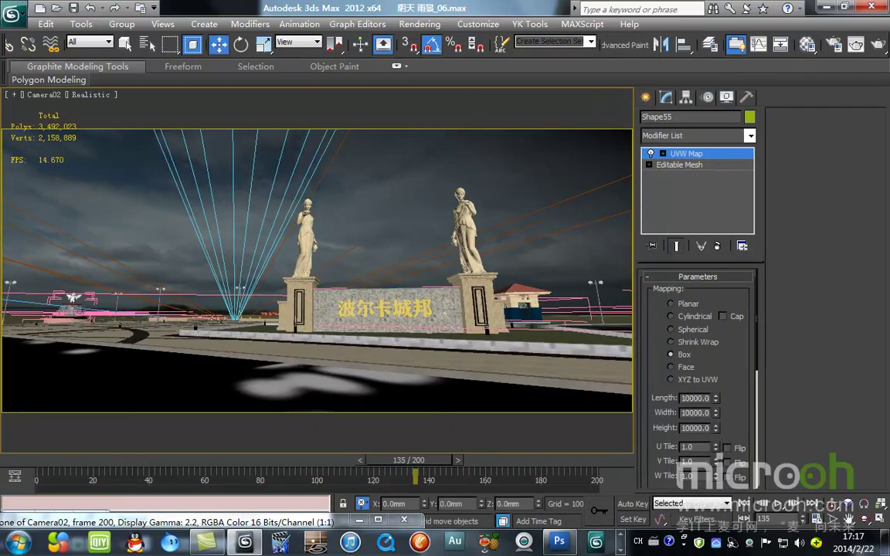
pyautogui.click(878, 45)
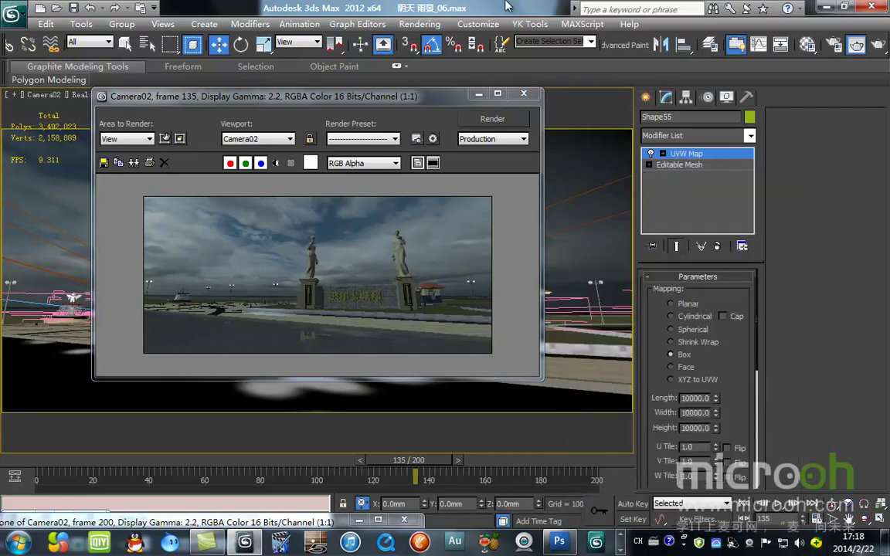
# Turn off the mask bitmap's cropping and view the whole puddle image beside the render.
pyautogui.press('m')
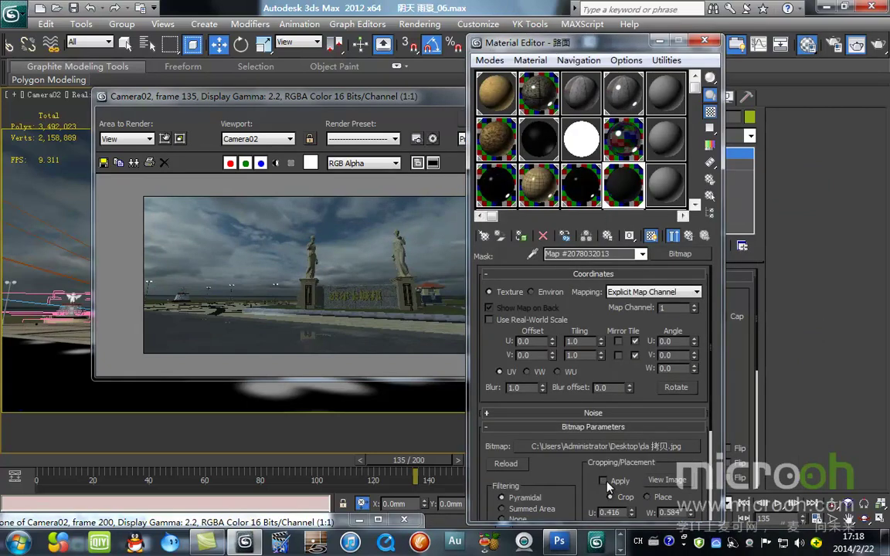
pyautogui.click(667, 480)
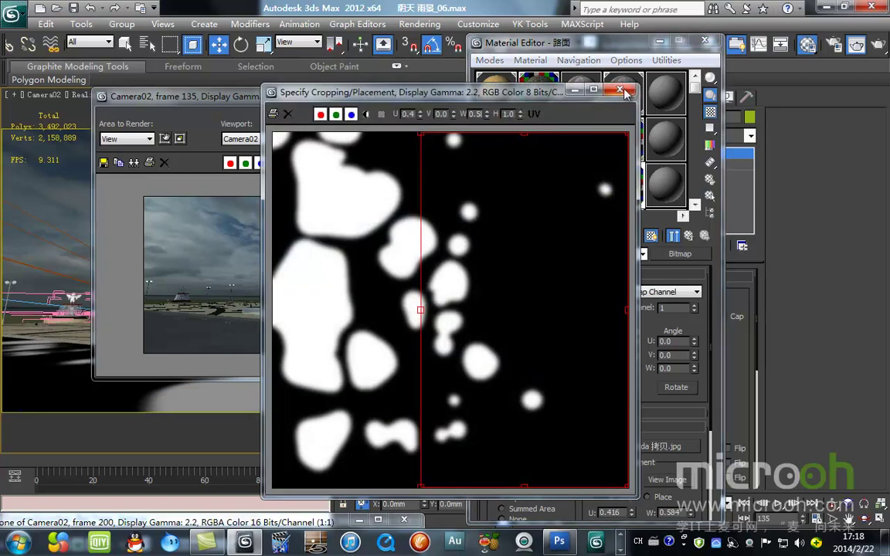
pyautogui.moveTo(485, 95); pyautogui.dragTo(658, 106)
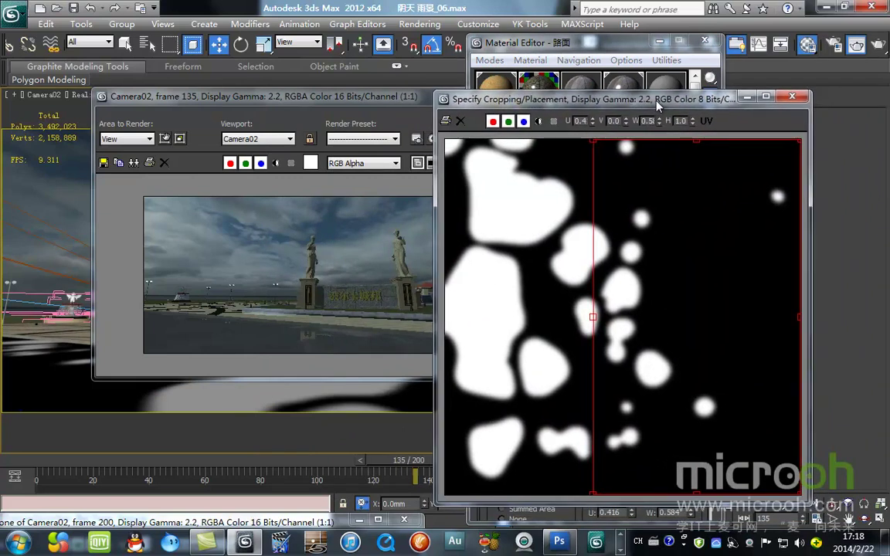
pyautogui.moveTo(658, 106); pyautogui.dragTo(596, 106)
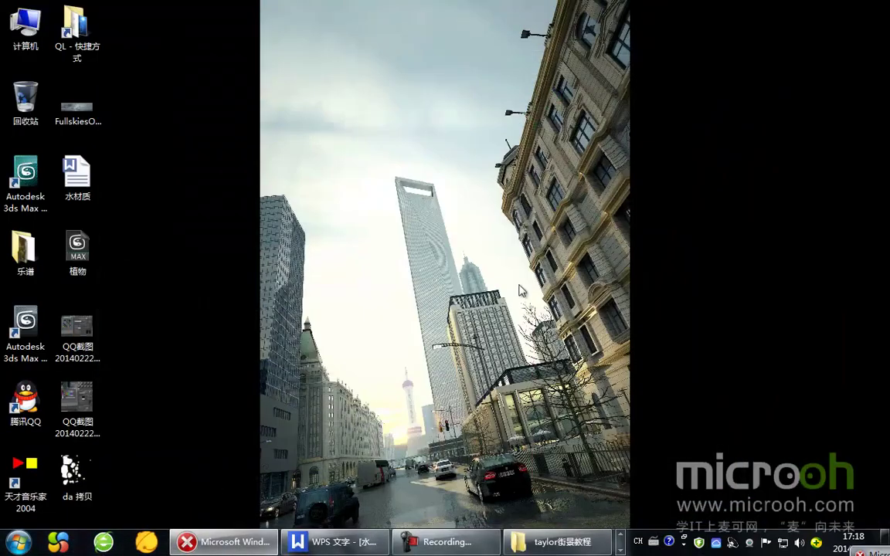
# Show the desktop and switch to Photoshop.
pyautogui.rightClick(408, 224)
pyautogui.click(441, 258)
pyautogui.click(621, 550)
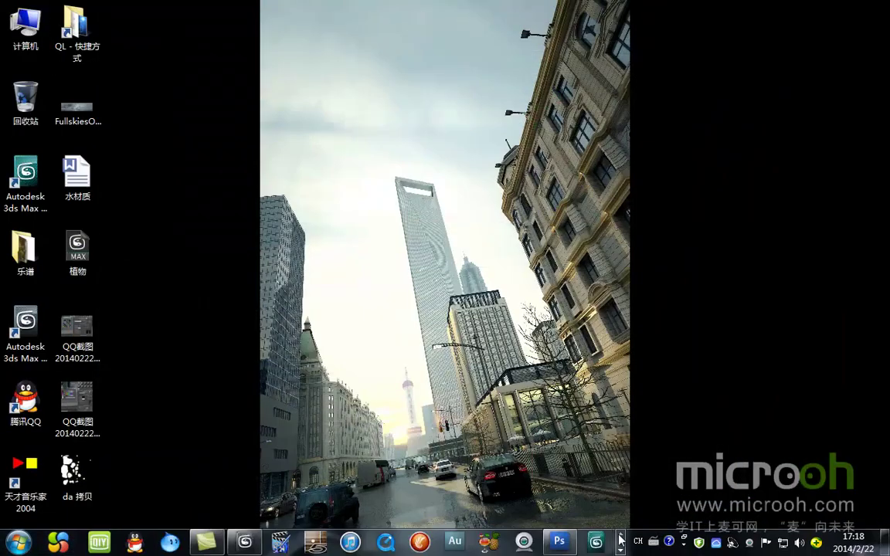
pyautogui.click(558, 541)
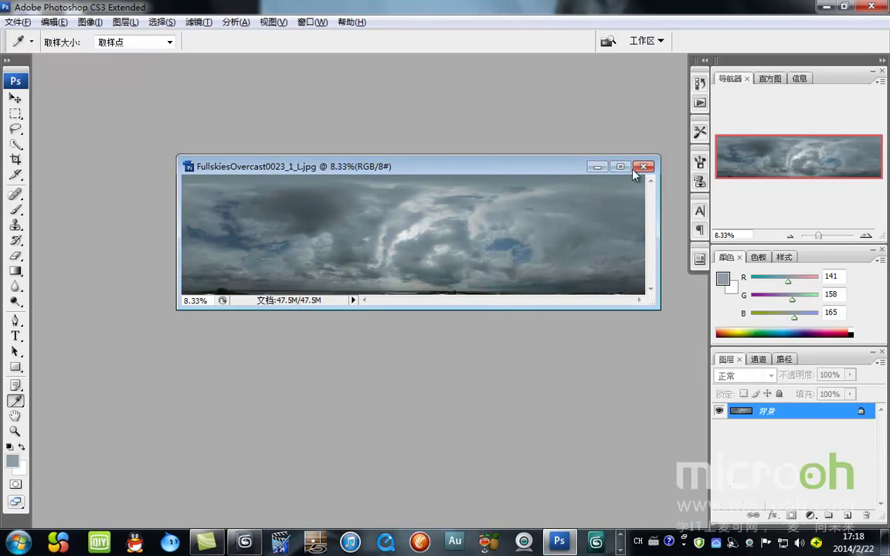
# Close the sky image and open the puddle mask "da 拷贝.jpg" from the desktop in Photoshop.
pyautogui.click(634, 169)
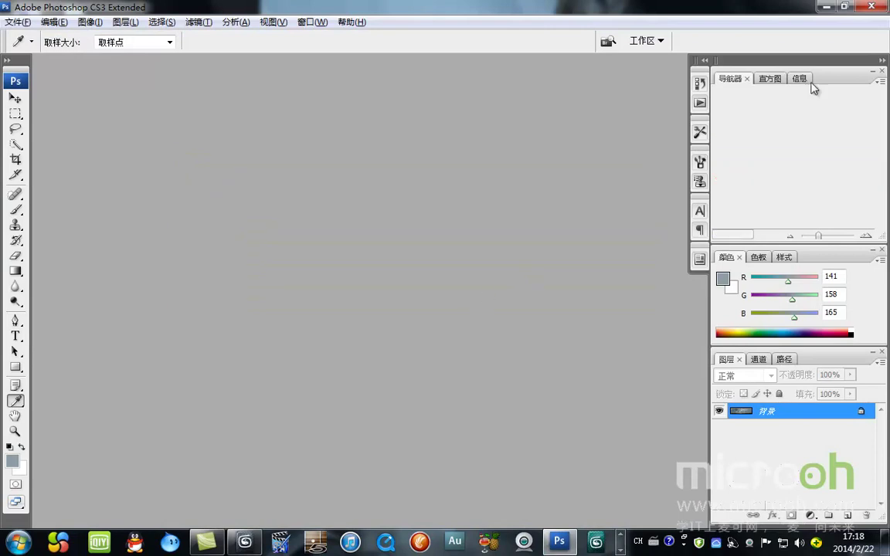
pyautogui.click(824, 6)
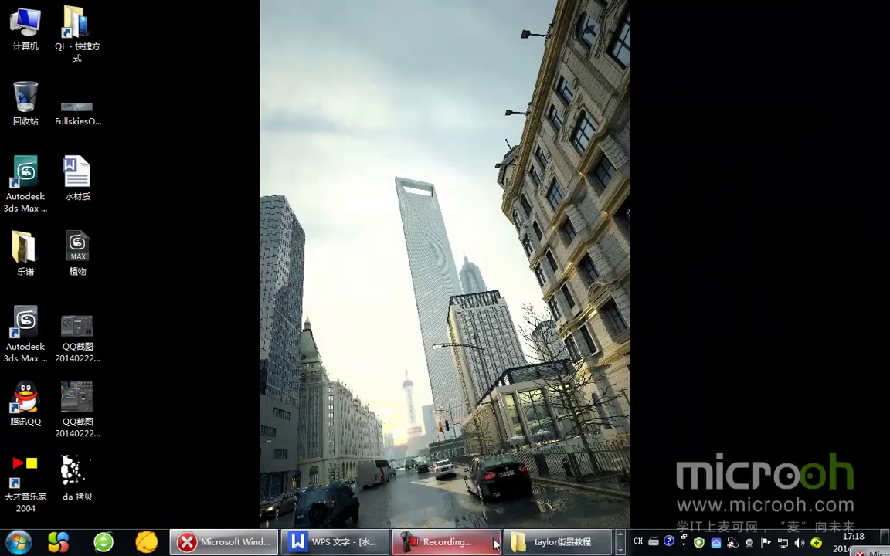
pyautogui.click(623, 538)
pyautogui.moveTo(77, 475); pyautogui.dragTo(382, 301)
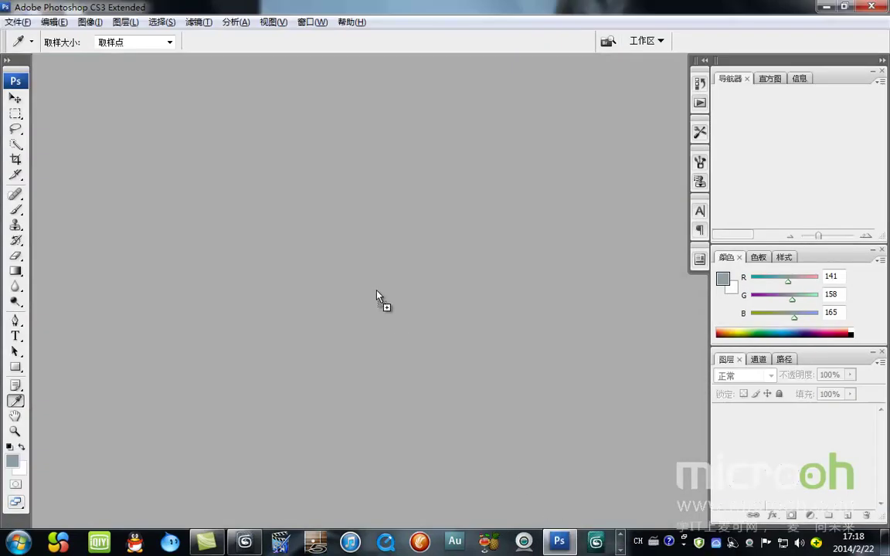
pyautogui.click(514, 268)
pyautogui.moveTo(282, 74); pyautogui.dragTo(415, 93)
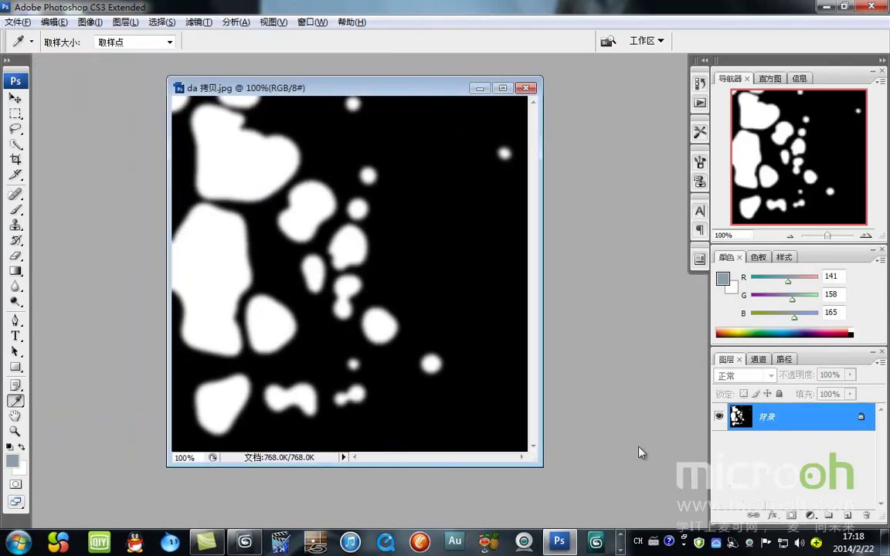
# Duplicate the 背景 layer, activate the Brush tool and undo a trial stroke on the copy.
pyautogui.moveTo(744, 427); pyautogui.dragTo(847, 515)
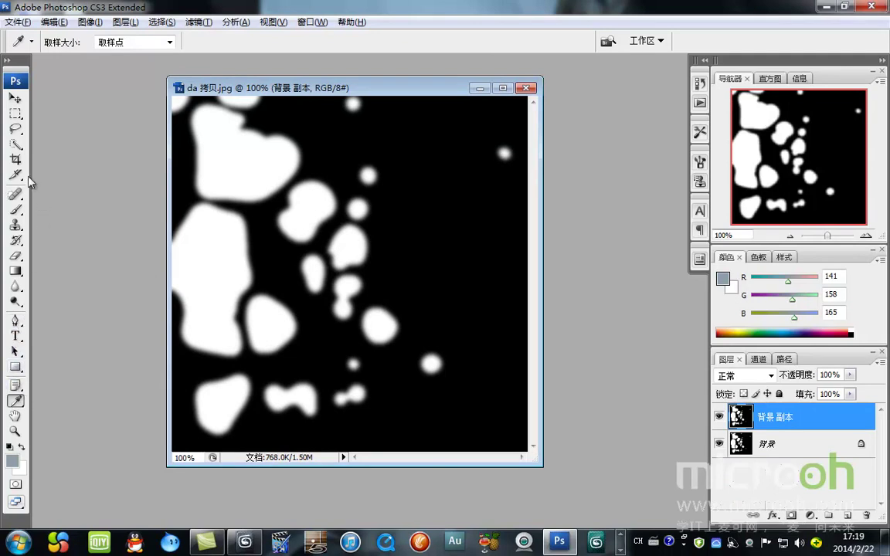
pyautogui.click(21, 210)
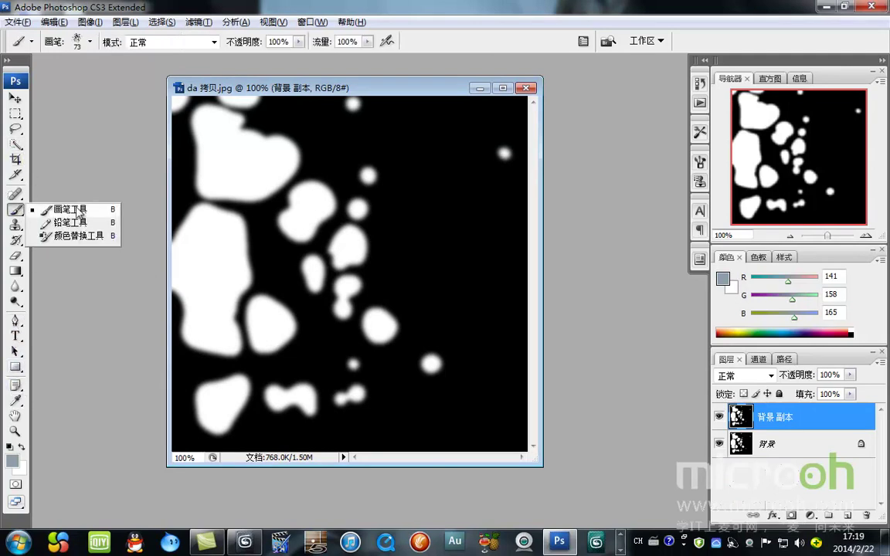
pyautogui.moveTo(433, 228); pyautogui.dragTo(448, 242)
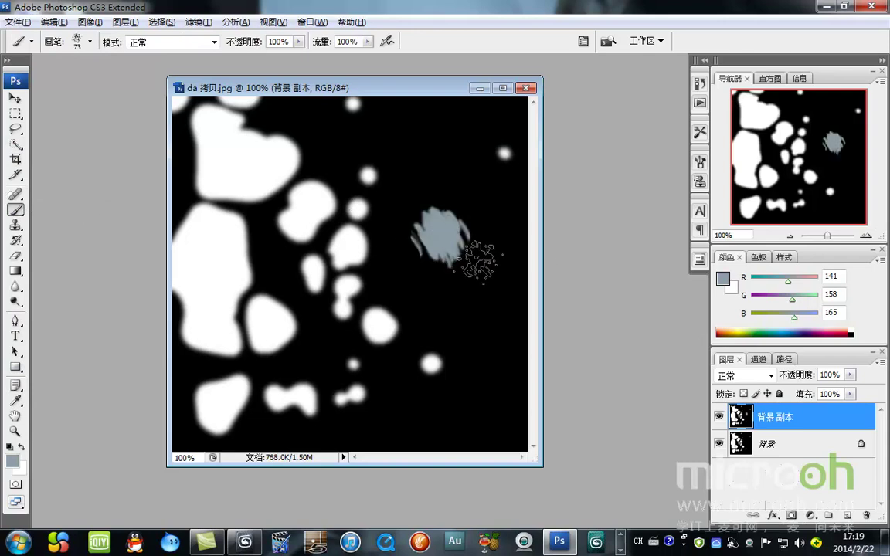
pyautogui.hotkey('ctrl', 'z')
# Set the foreground colour to pure white (ffffff) for the brush.
pyautogui.click(11, 463)
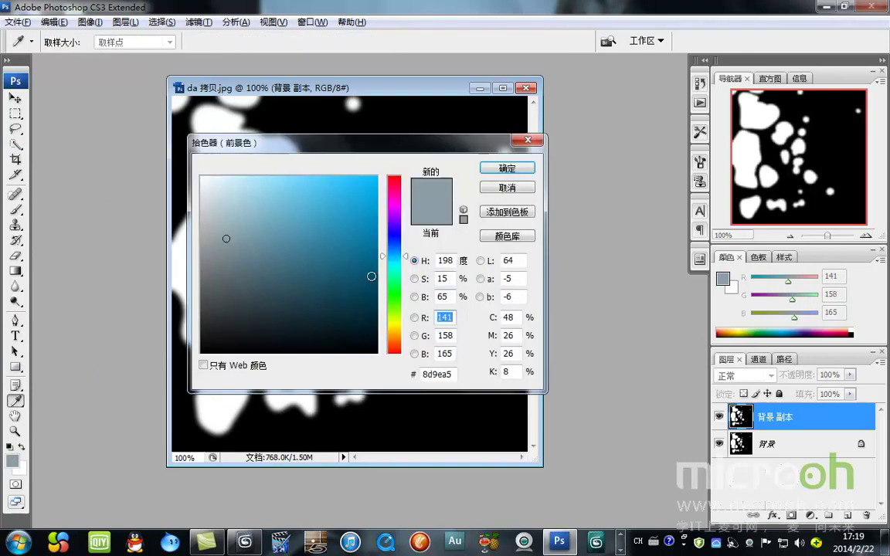
pyautogui.click(201, 177)
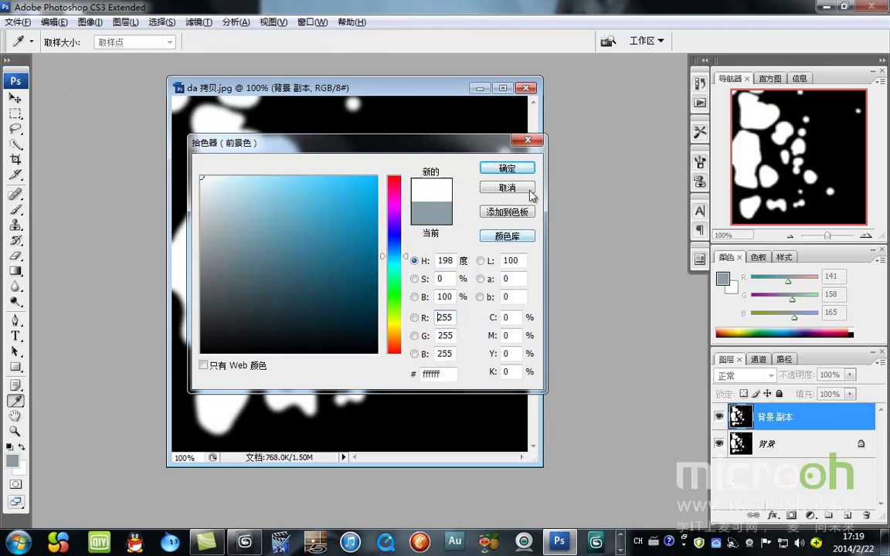
pyautogui.click(507, 168)
pyautogui.press('b')
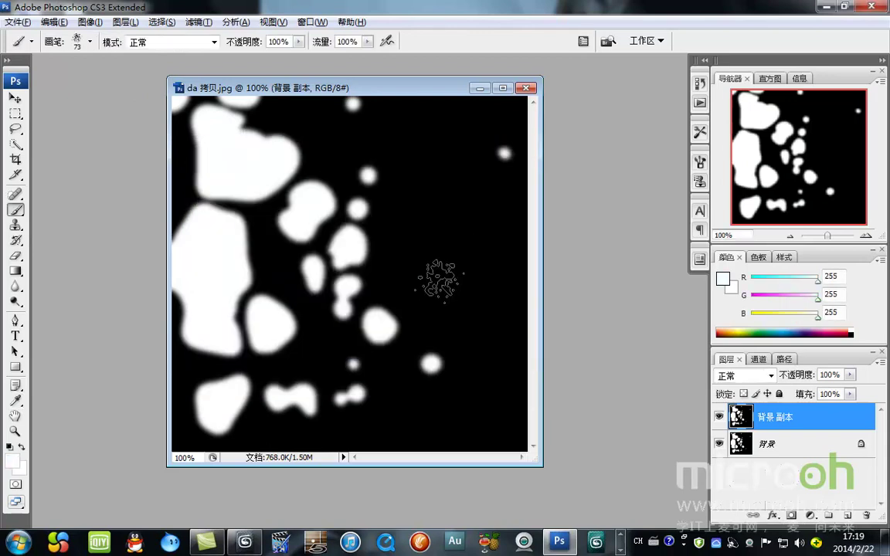
# Choose the hard round 19 px brush and paint two white puddles in the black right half of the mask.
pyautogui.click(89, 42)
pyautogui.click(138, 160)
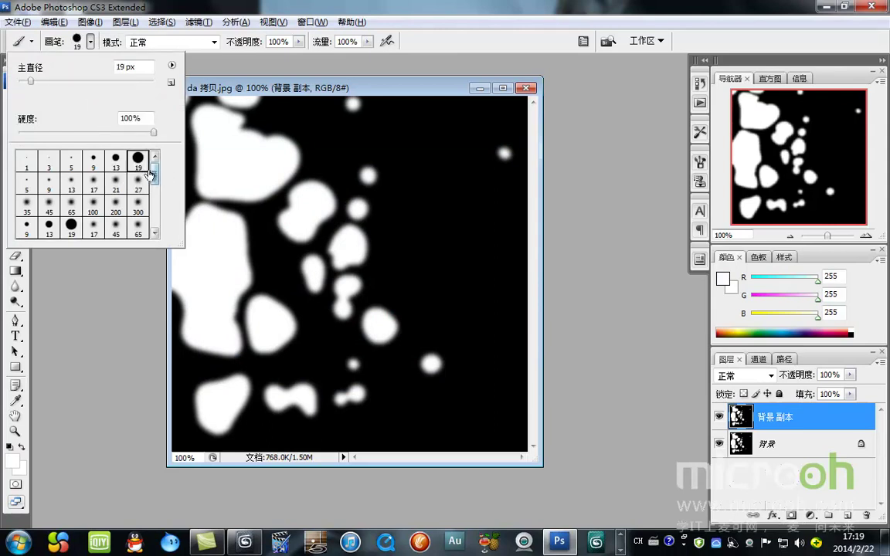
pyautogui.click(330, 90)
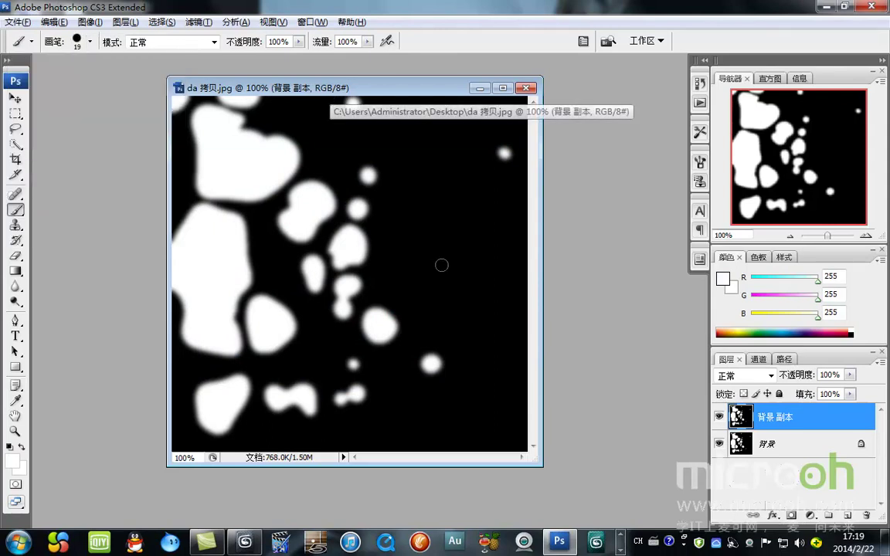
pyautogui.moveTo(444, 219)
pyautogui.mouseDown()
pyautogui.moveTo(460, 259)
pyautogui.moveTo(440, 224)
pyautogui.mouseUp()
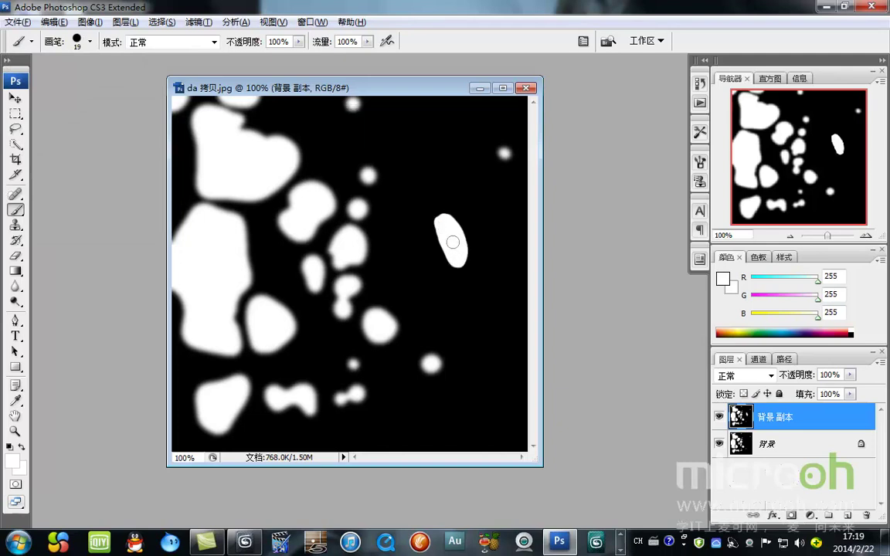
pyautogui.moveTo(435, 130)
pyautogui.mouseDown()
pyautogui.moveTo(410, 148)
pyautogui.moveTo(417, 189)
pyautogui.moveTo(446, 154)
pyautogui.moveTo(417, 133)
pyautogui.moveTo(442, 152)
pyautogui.moveTo(421, 179)
pyautogui.moveTo(445, 162)
pyautogui.mouseUp()
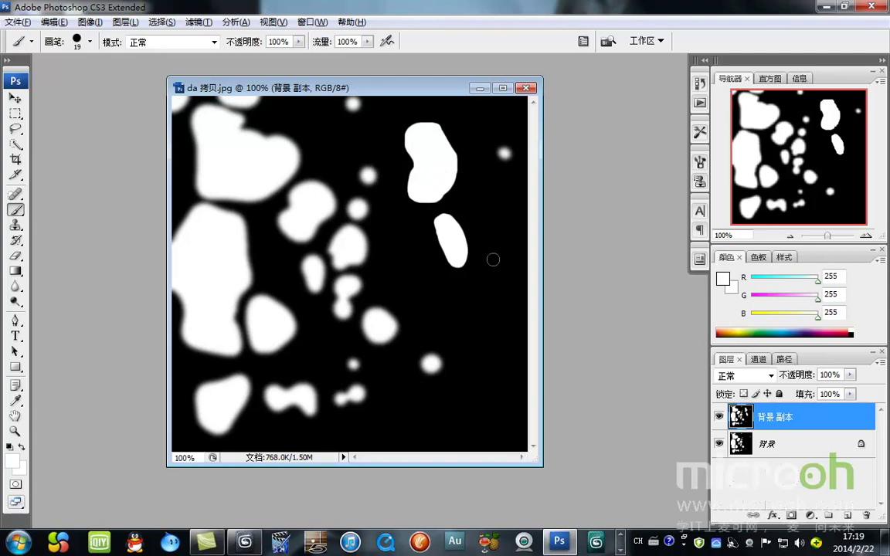
# Enlarge the brush to 42 px and paint four more white puddles in the mask's middle-right and lower-right areas.
pyautogui.click(90, 42)
pyautogui.click(46, 80)
pyautogui.click(352, 6)
pyautogui.moveTo(414, 277)
pyautogui.mouseDown()
pyautogui.moveTo(418, 298)
pyautogui.moveTo(424, 286)
pyautogui.mouseUp()
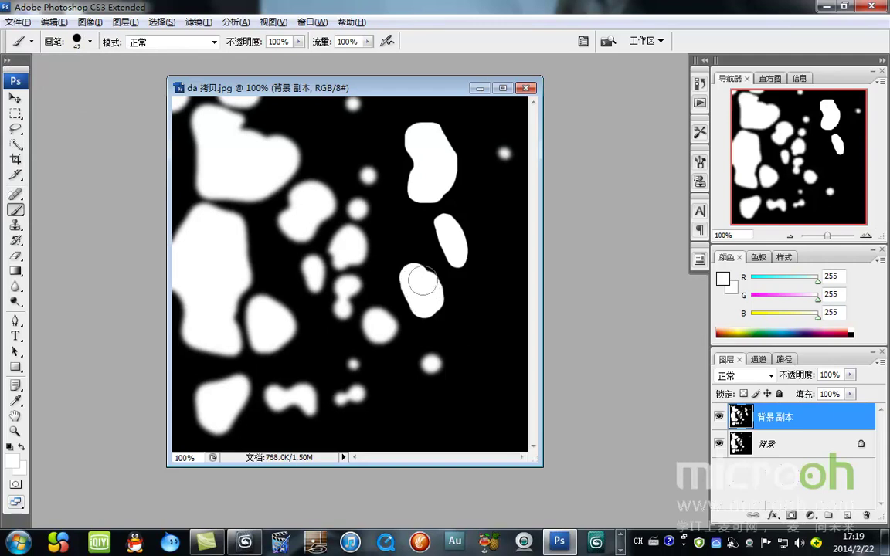
pyautogui.moveTo(497, 241)
pyautogui.mouseDown()
pyautogui.moveTo(493, 321)
pyautogui.moveTo(476, 325)
pyautogui.moveTo(497, 238)
pyautogui.mouseUp()
pyautogui.moveTo(402, 405)
pyautogui.mouseDown()
pyautogui.moveTo(445, 407)
pyautogui.moveTo(404, 403)
pyautogui.moveTo(422, 410)
pyautogui.mouseUp()
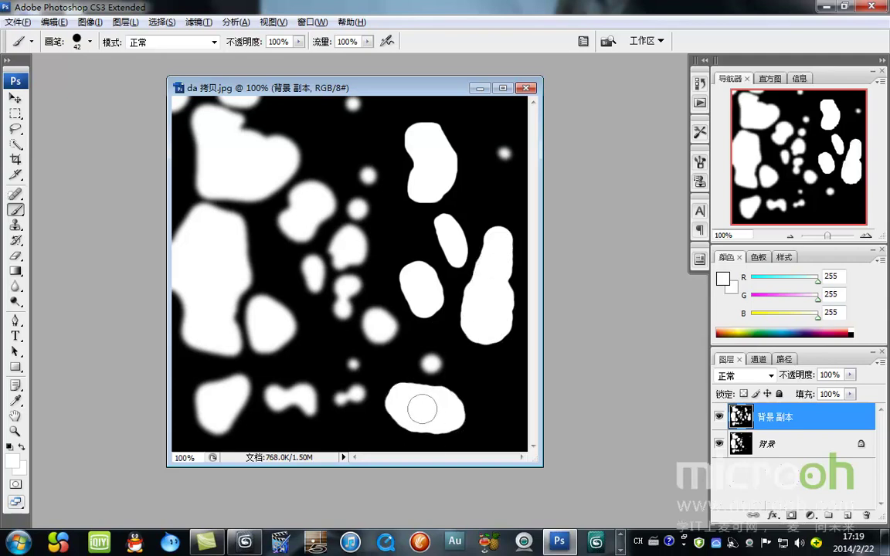
pyautogui.moveTo(501, 419)
pyautogui.mouseDown()
pyautogui.moveTo(502, 367)
pyautogui.moveTo(510, 419)
pyautogui.moveTo(512, 384)
pyautogui.mouseUp()
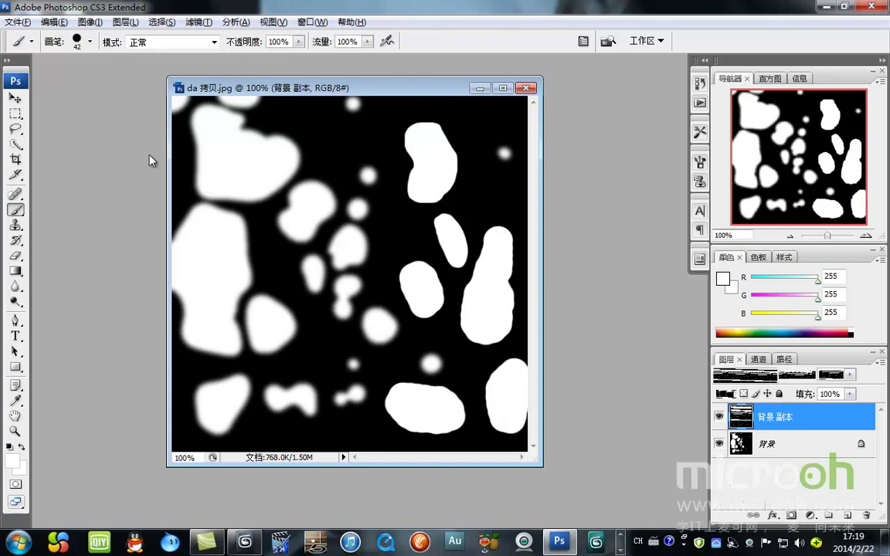
# Save the painted mask to the desktop as the JPEG copy "da 拷贝副本.jpg".
pyautogui.click(17, 22)
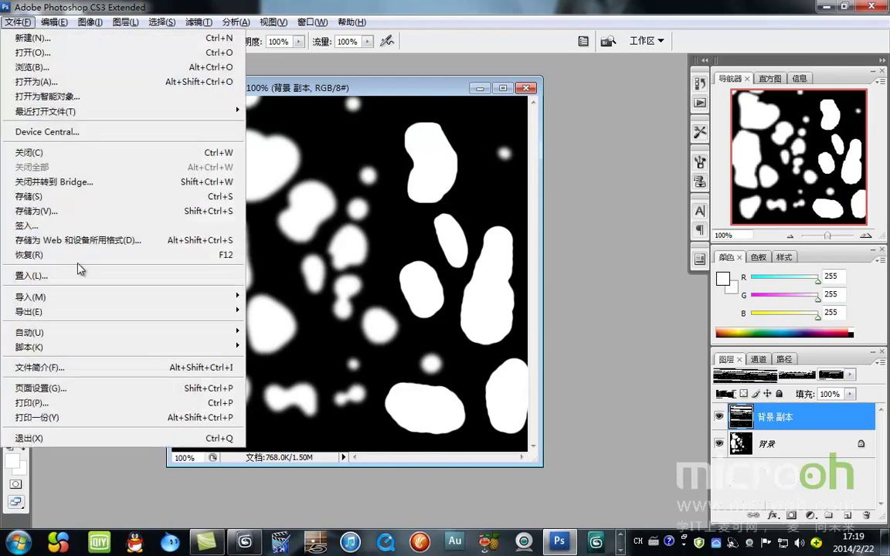
pyautogui.click(62, 210)
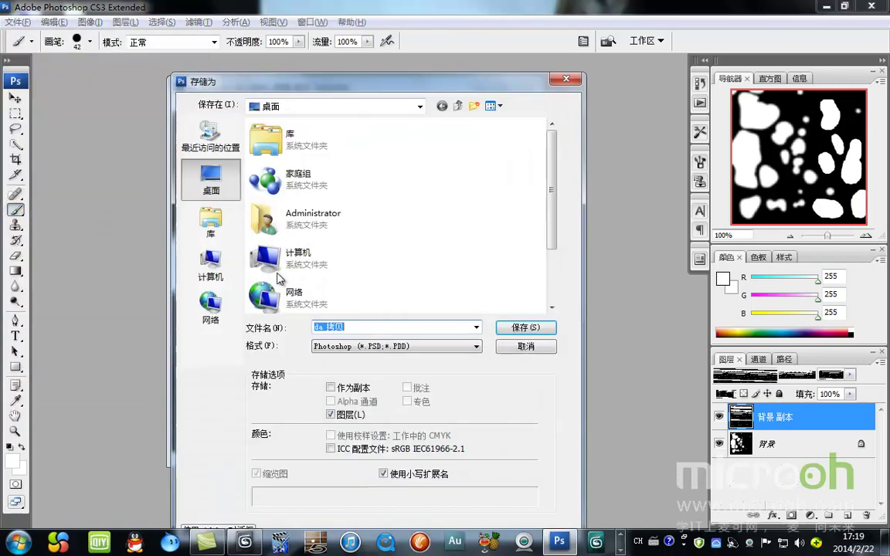
pyautogui.click(368, 328)
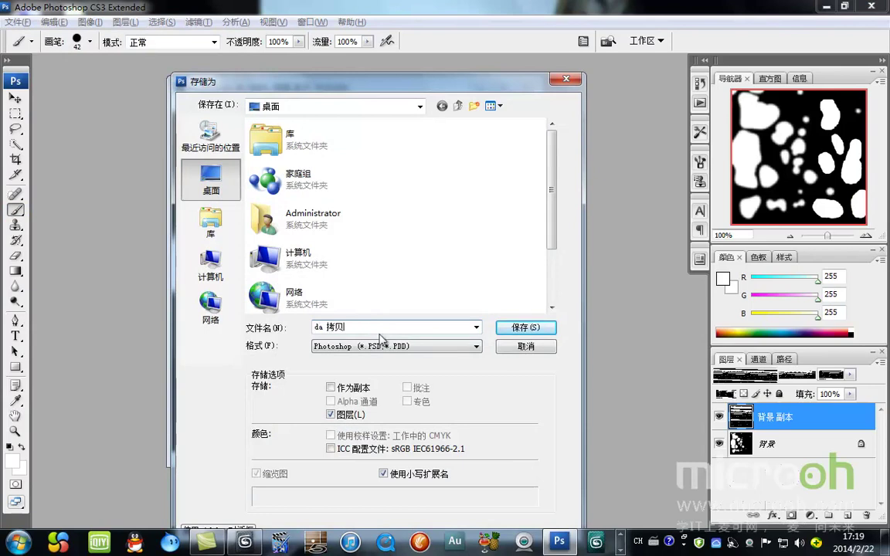
pyautogui.click(462, 347)
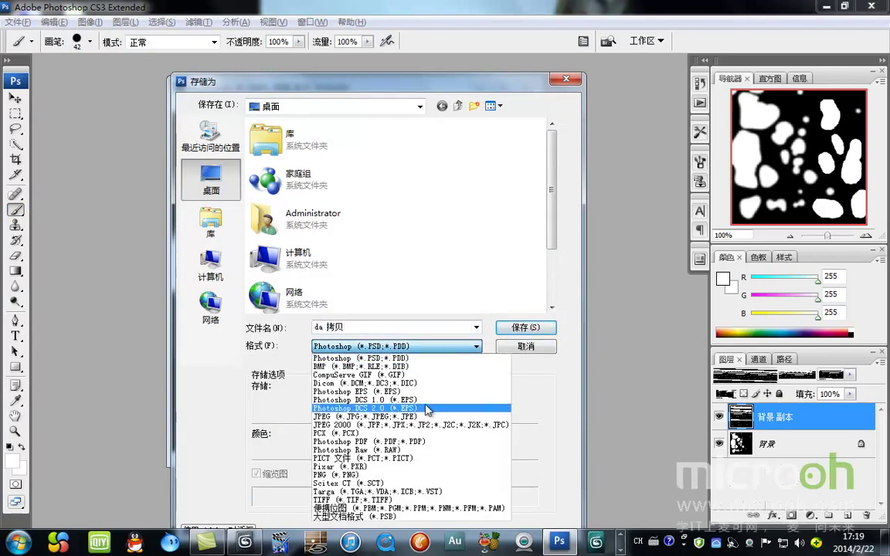
pyautogui.click(363, 416)
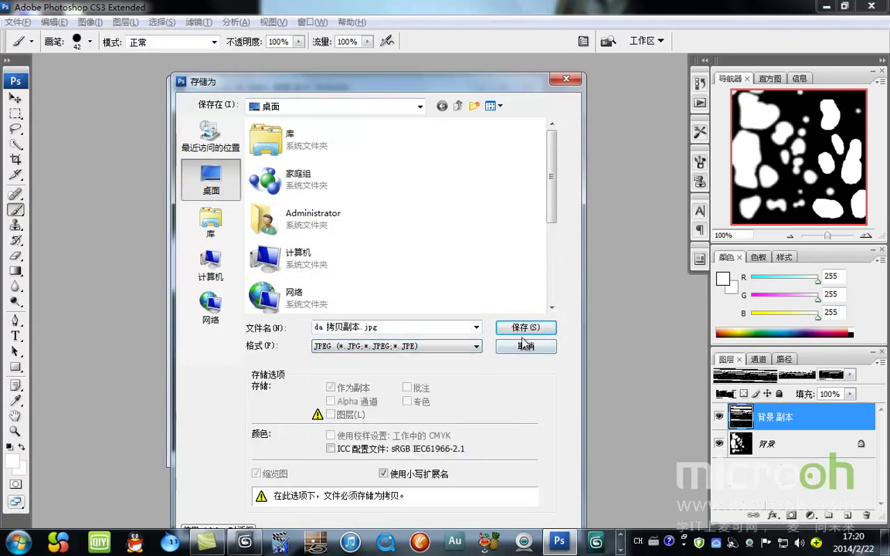
pyautogui.click(540, 328)
pyautogui.click(524, 137)
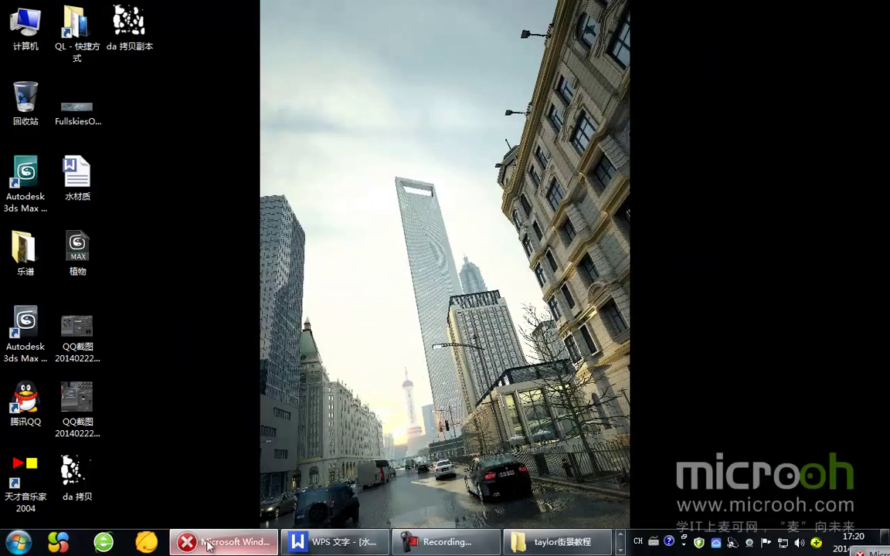
# Switch back to 3ds Max and replace the road material's mask bitmap with "da 拷贝副本.jpg".
pyautogui.rightClick(541, 541)
pyautogui.click(533, 493)
pyautogui.click(619, 550)
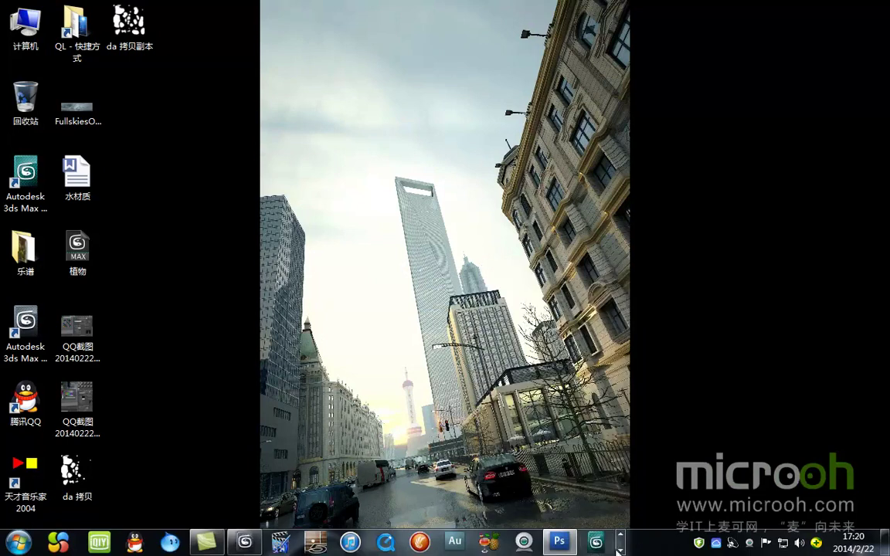
pyautogui.click(246, 543)
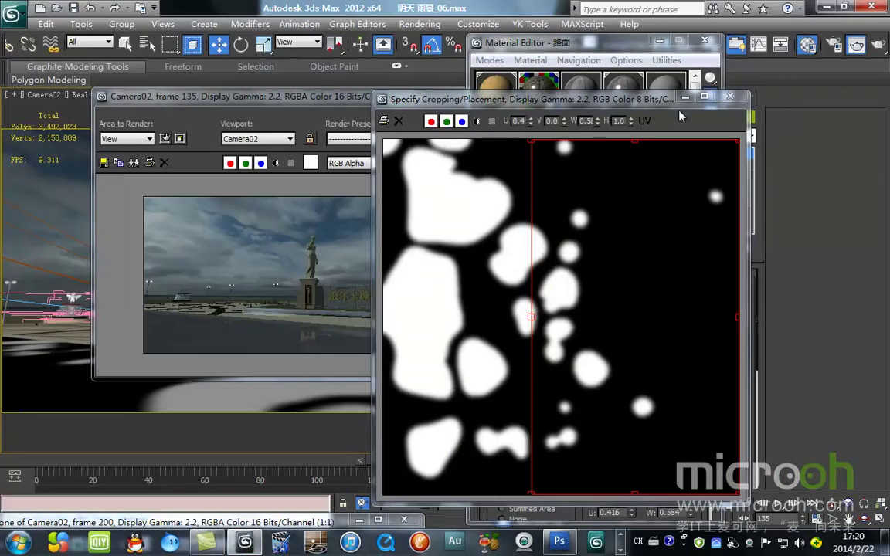
pyautogui.moveTo(622, 109); pyautogui.dragTo(417, 103)
pyautogui.click(648, 446)
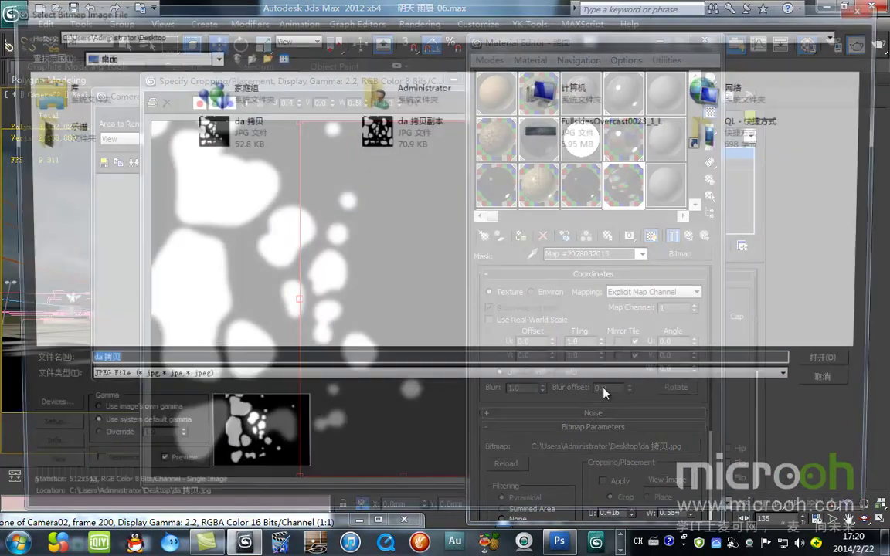
pyautogui.doubleClick(401, 131)
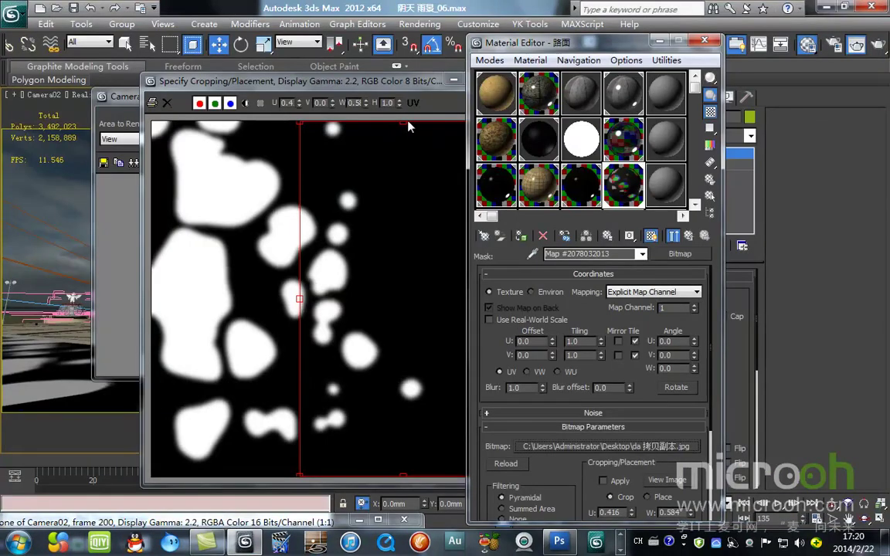
# Clone the Camera02 frame window for comparison and re-render frame 135 with the uncropped new mask.
pyautogui.click(610, 483)
pyautogui.click(606, 482)
pyautogui.moveTo(394, 86); pyautogui.dragTo(755, 143)
pyautogui.moveTo(396, 92); pyautogui.dragTo(363, 74)
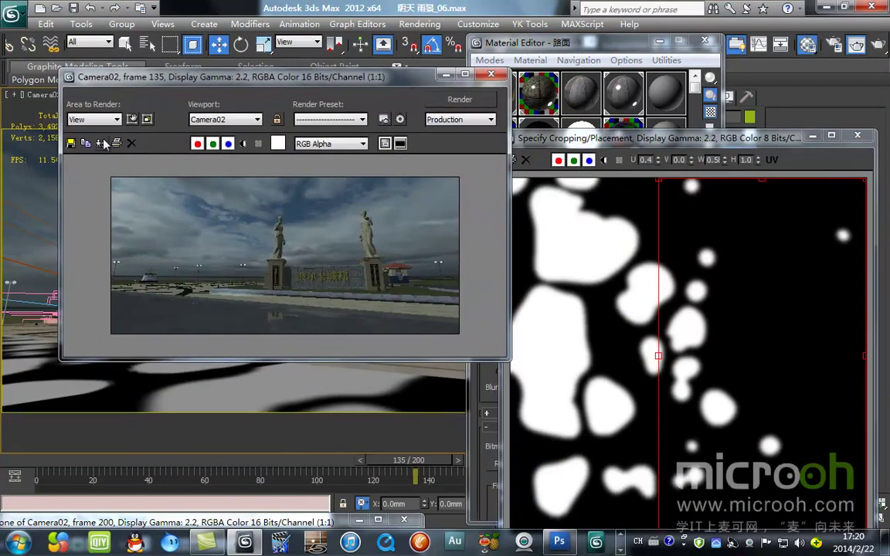
pyautogui.click(85, 143)
pyautogui.click(484, 102)
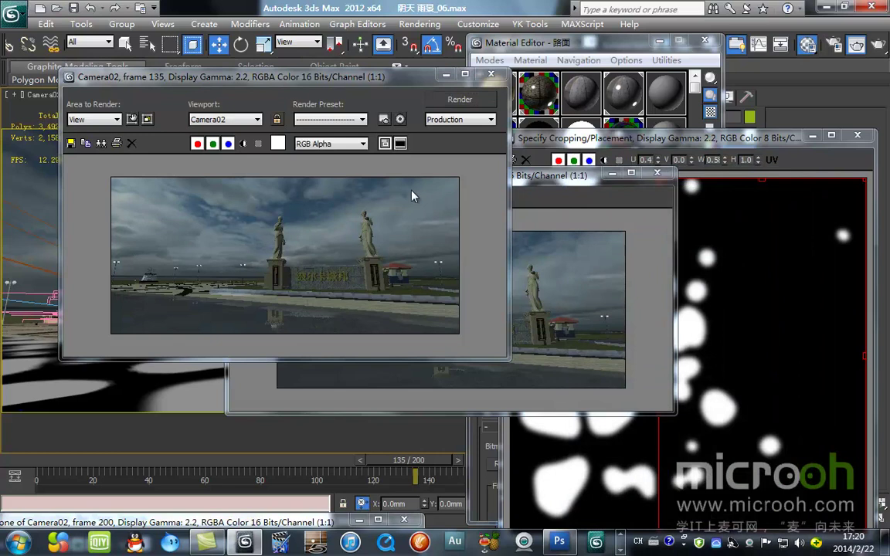
# Apply cropping to the new mask bitmap, shift the crop region to U 0.248 and re-render Camera02.
pyautogui.moveTo(596, 137); pyautogui.dragTo(500, 101)
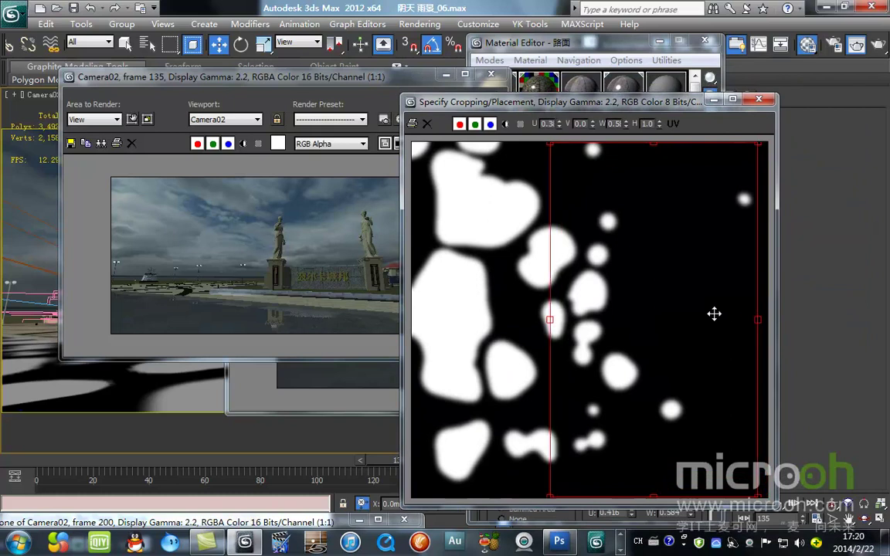
pyautogui.click(759, 99)
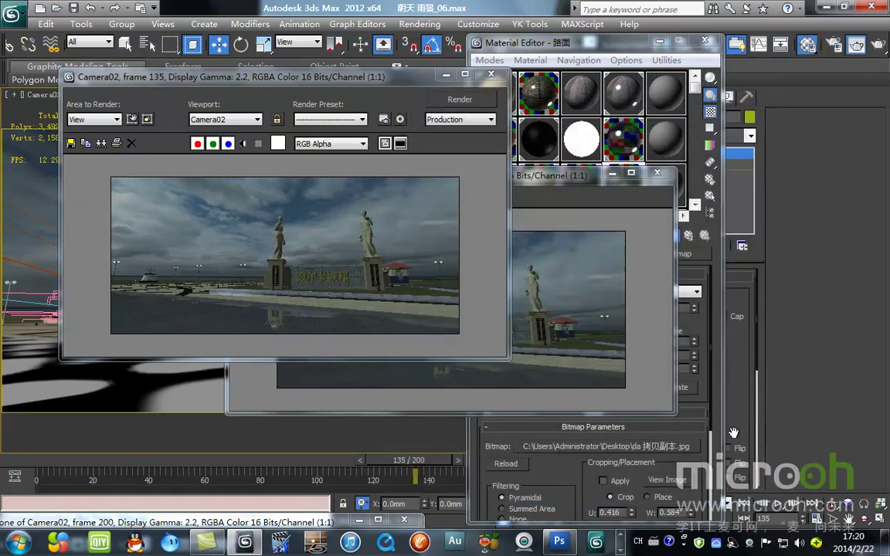
pyautogui.click(605, 481)
pyautogui.click(669, 481)
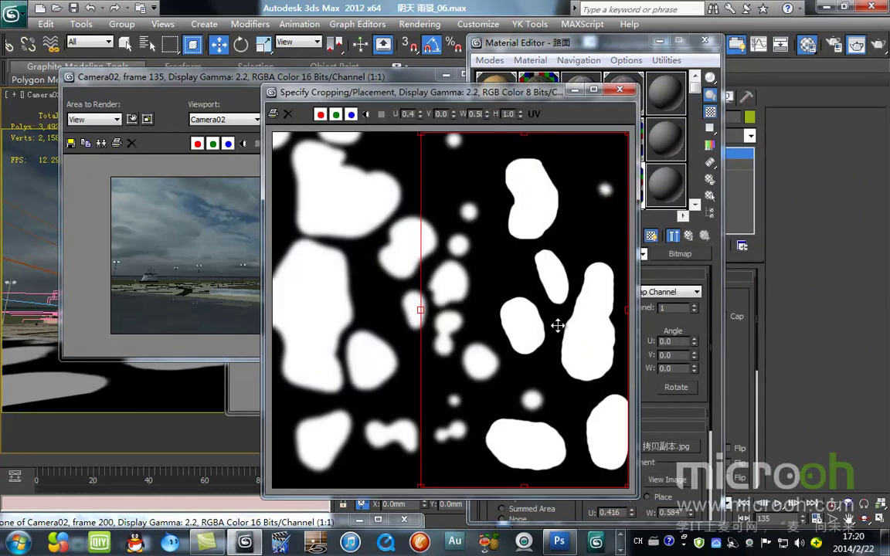
pyautogui.moveTo(582, 314); pyautogui.dragTo(524, 312)
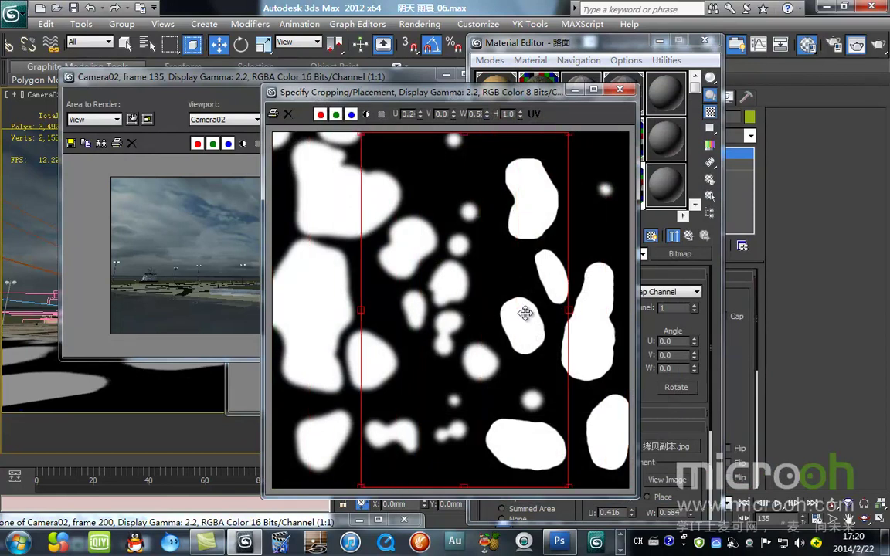
pyautogui.click(620, 90)
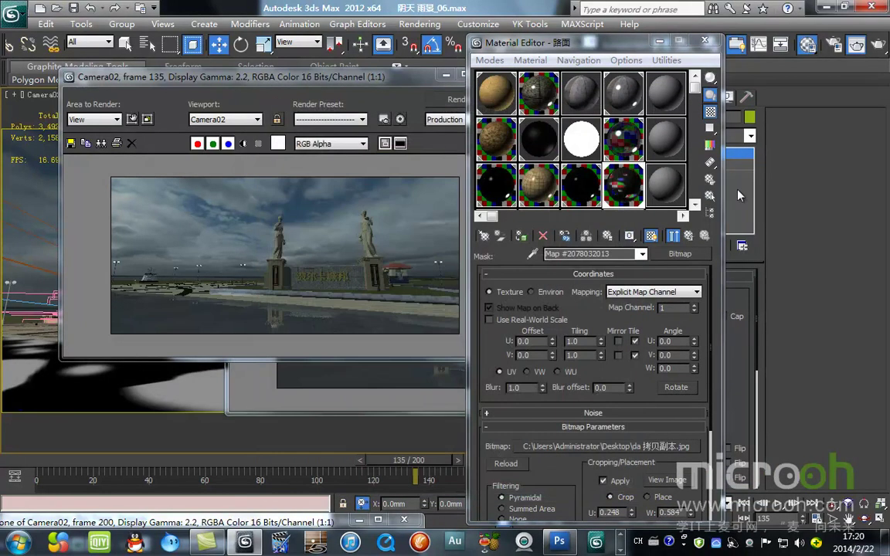
pyautogui.moveTo(631, 45); pyautogui.dragTo(743, 43)
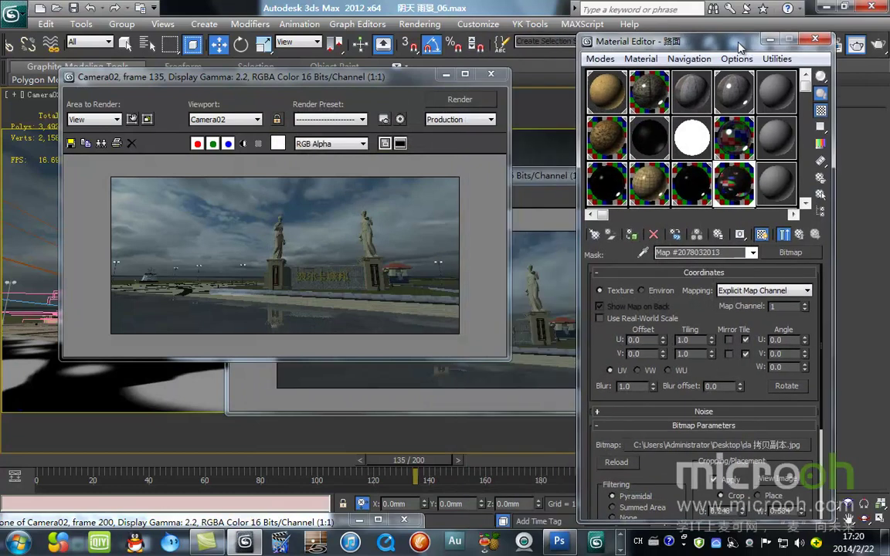
pyautogui.click(457, 99)
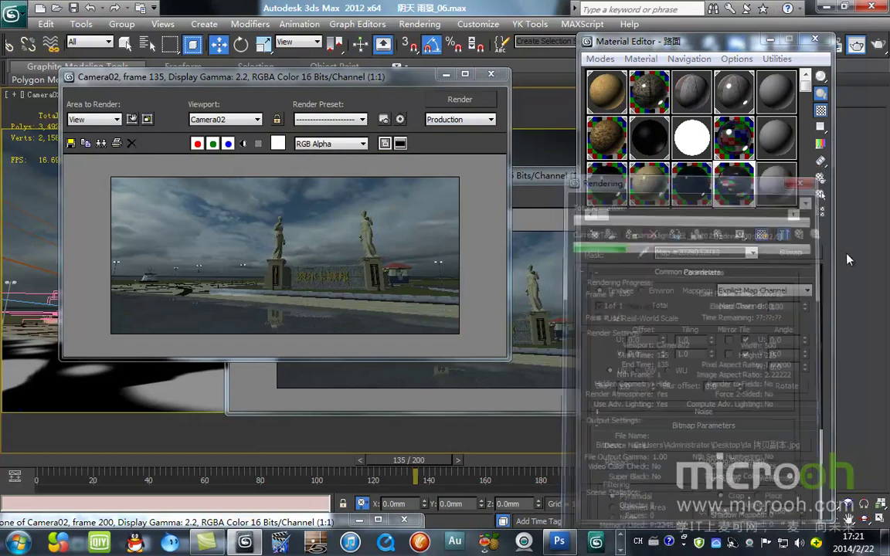
# Set the Reflection map amount of the 镜面反射区 material to 20 and re-render the Camera02 view.
pyautogui.click(800, 235)
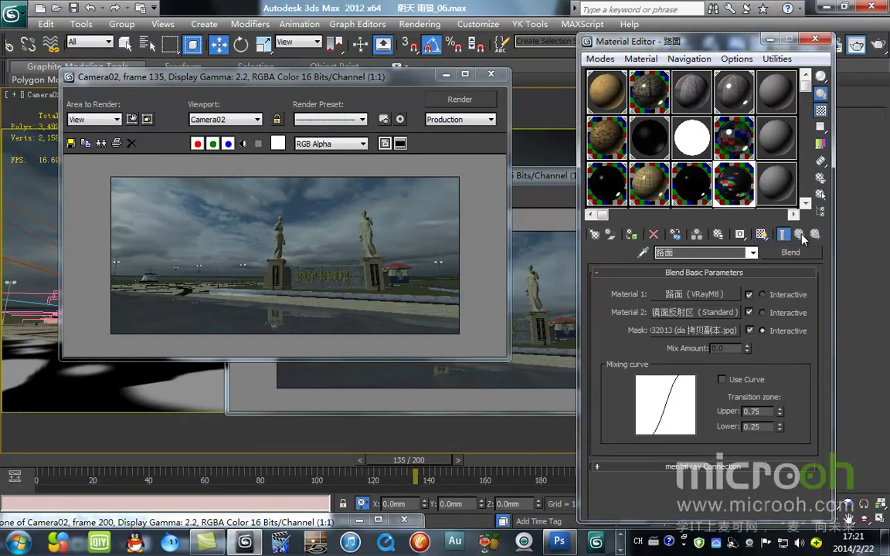
pyautogui.click(724, 313)
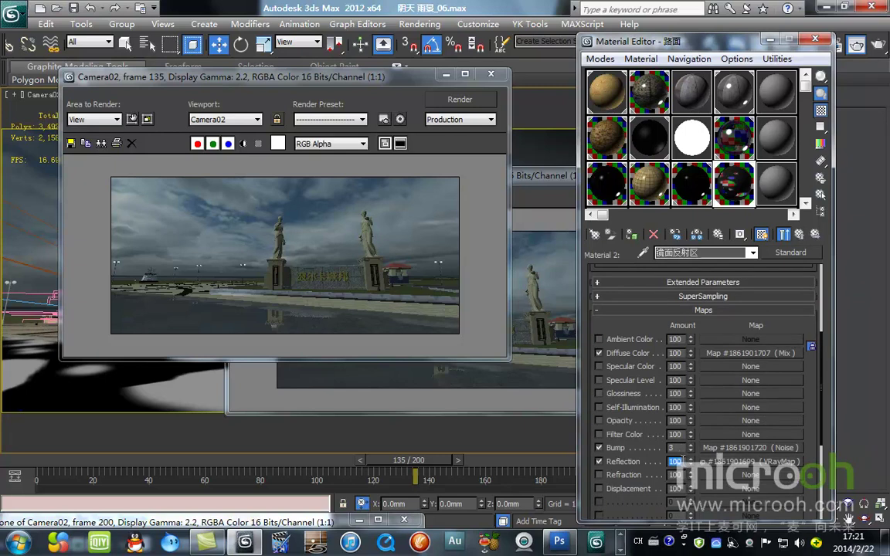
pyautogui.click(683, 457)
pyautogui.write('20')
pyautogui.press('Return')
pyautogui.click(460, 99)
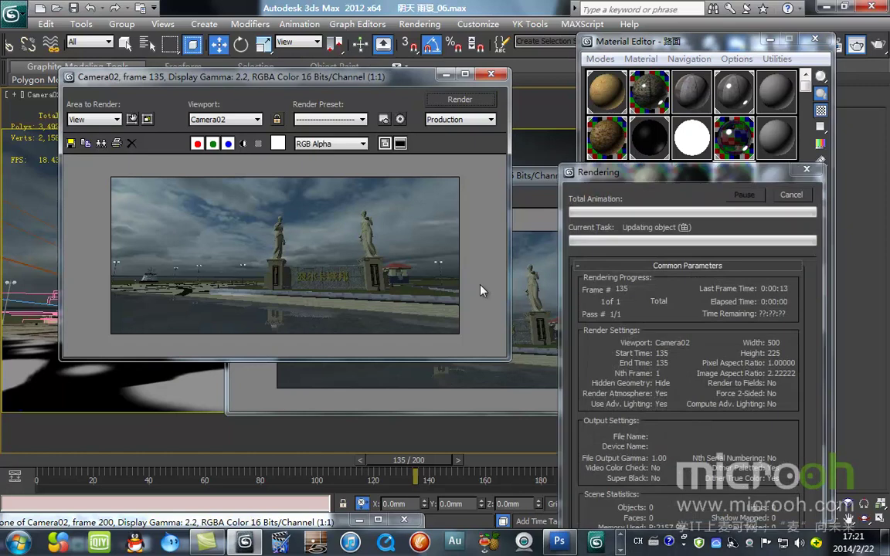